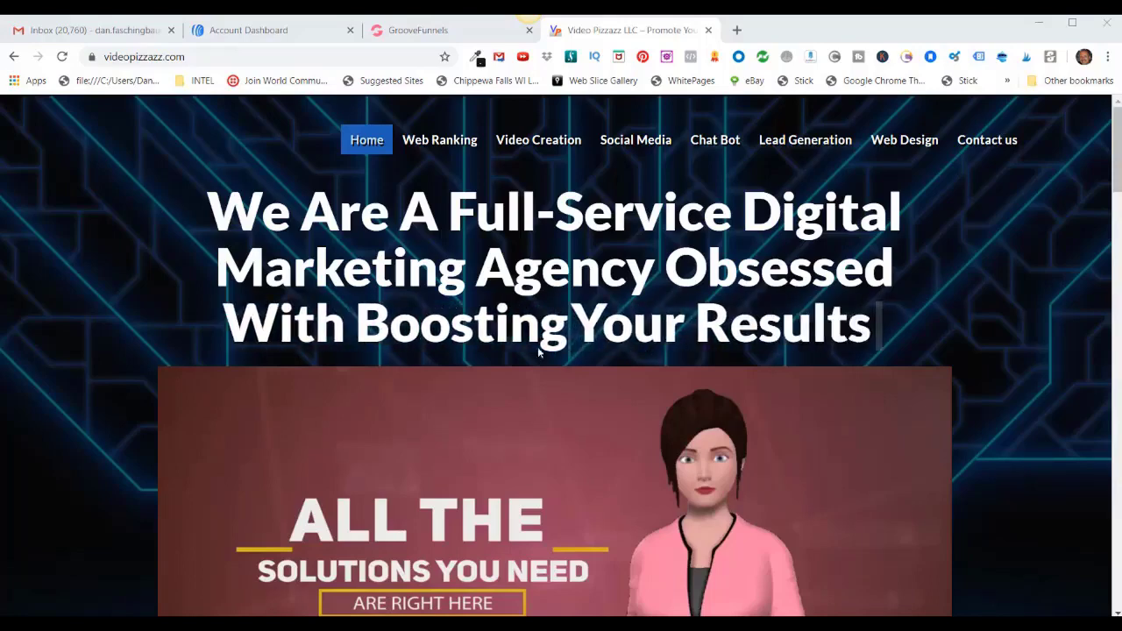
- From the Account Dashboard, open Manage Lists to see lists like Commission Hero Webinar
left_click(249, 33)
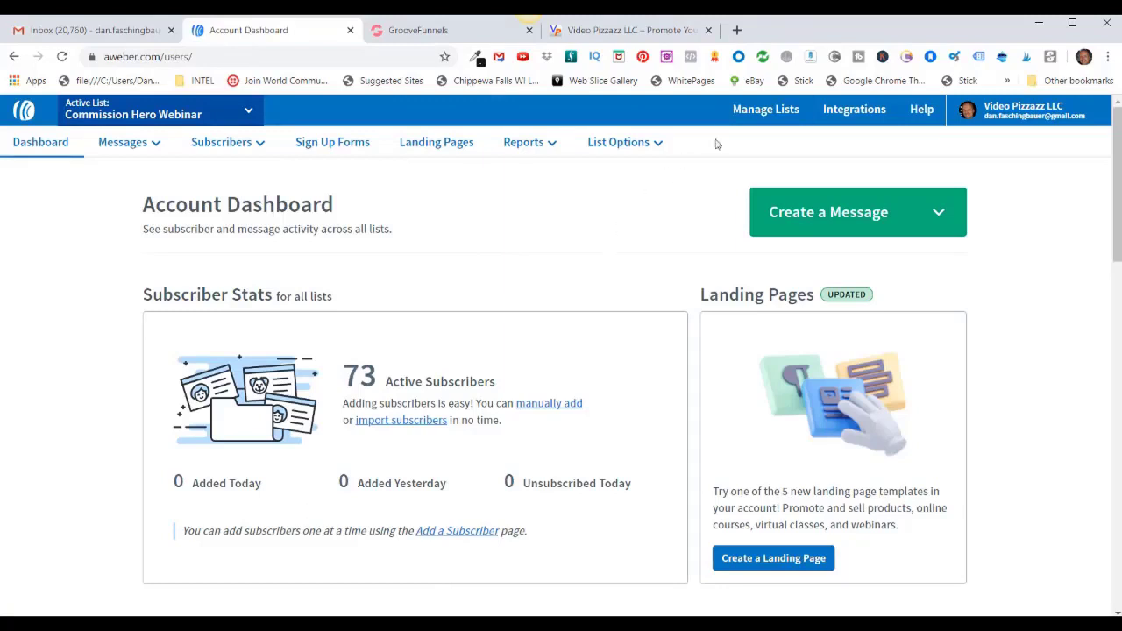
left_click(763, 114)
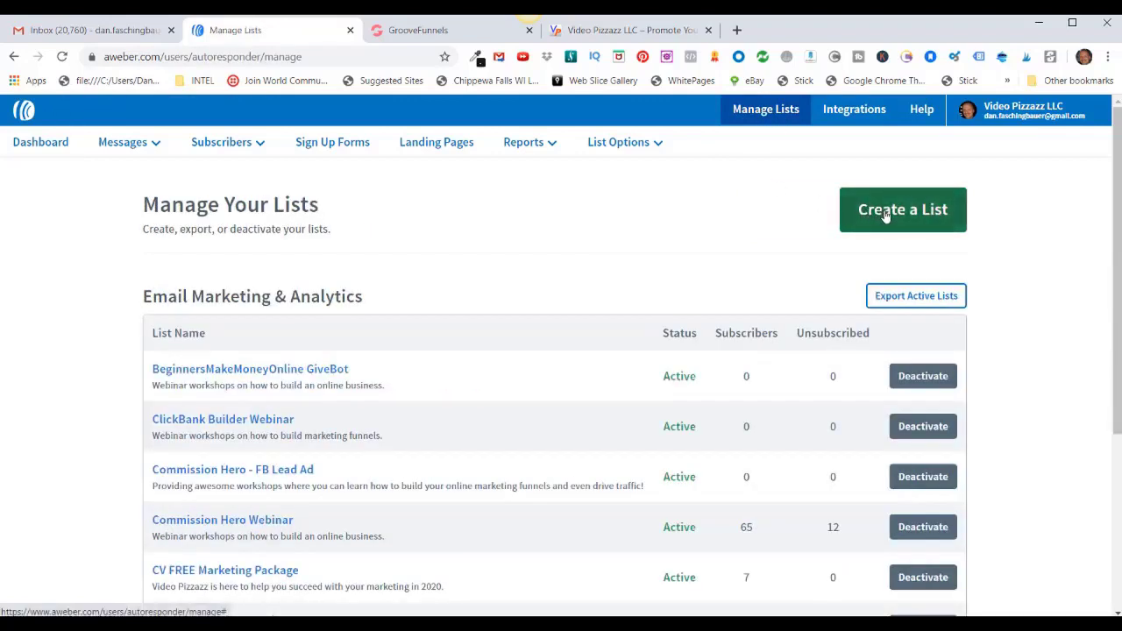
- Start a new list and review the prefilled Video Pizzazz LLC company, address and sender details
left_click(885, 215)
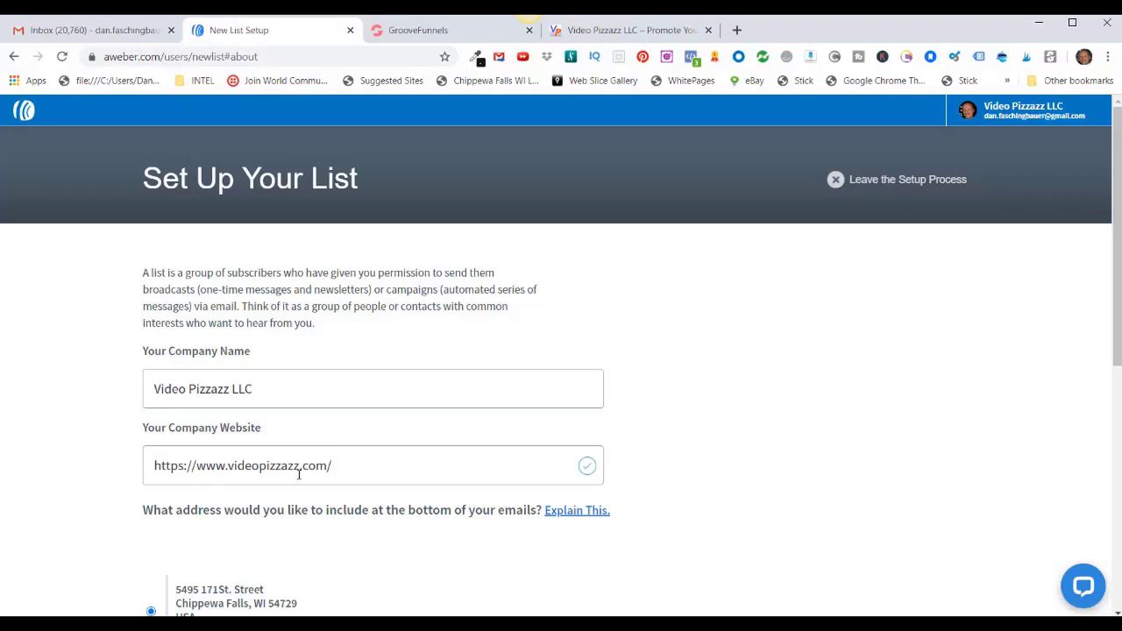
scroll(298, 474, "down", 6)
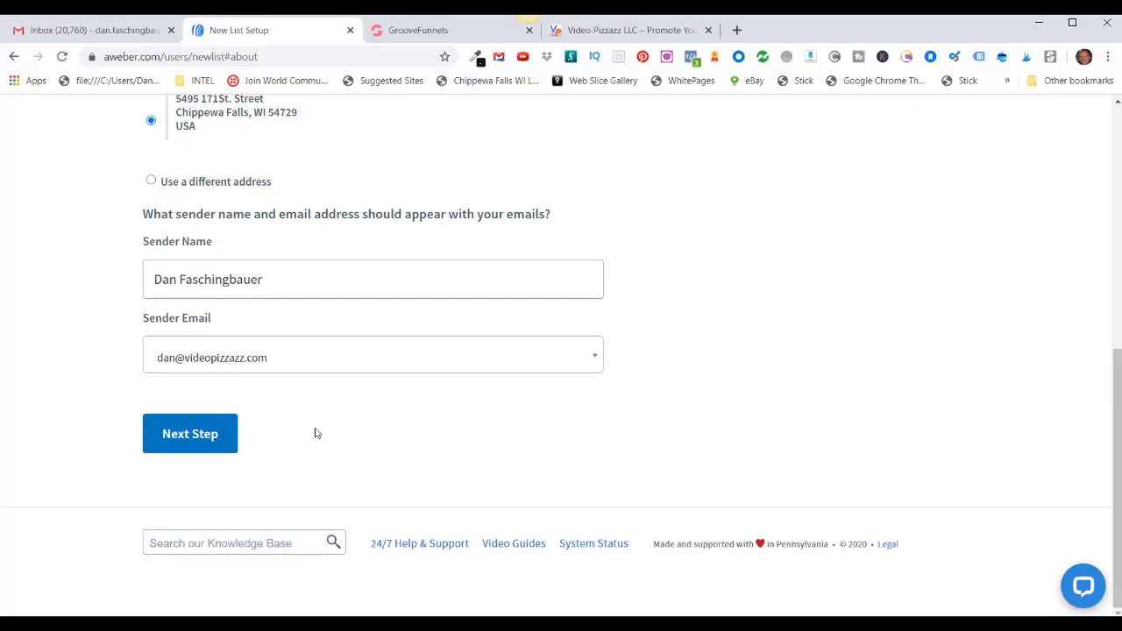
scroll(316, 433, "up", 4)
scroll(317, 433, "up", 2)
scroll(318, 431, "down", 6)
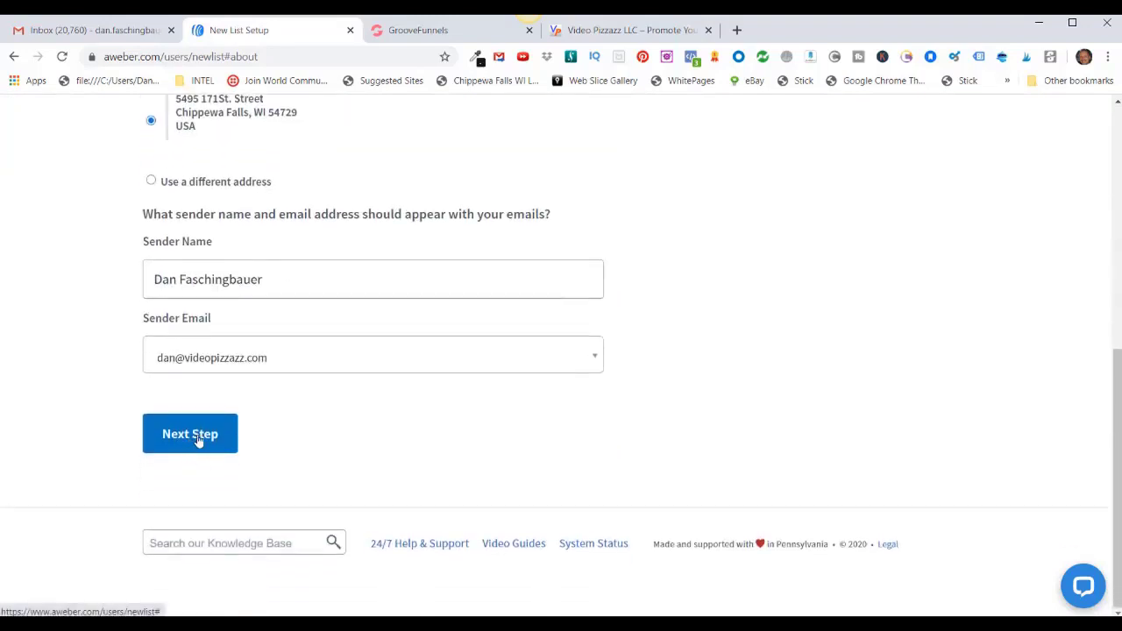
- Continue to the description step and paste Groove Digital as the list name
left_click(198, 437)
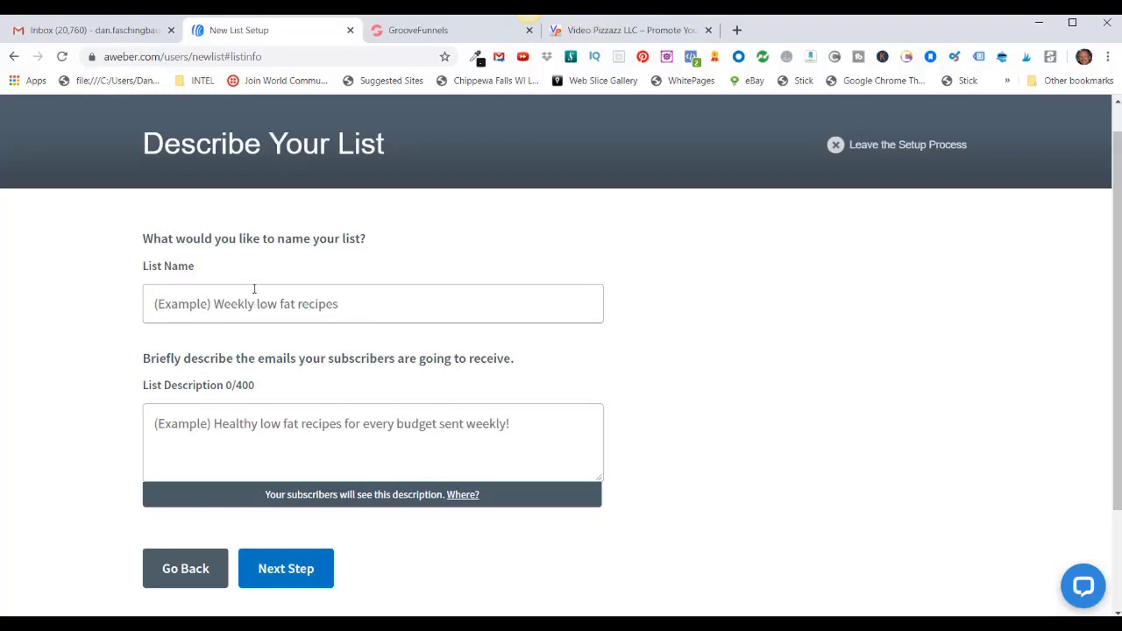
left_click(154, 304)
right_click(154, 305)
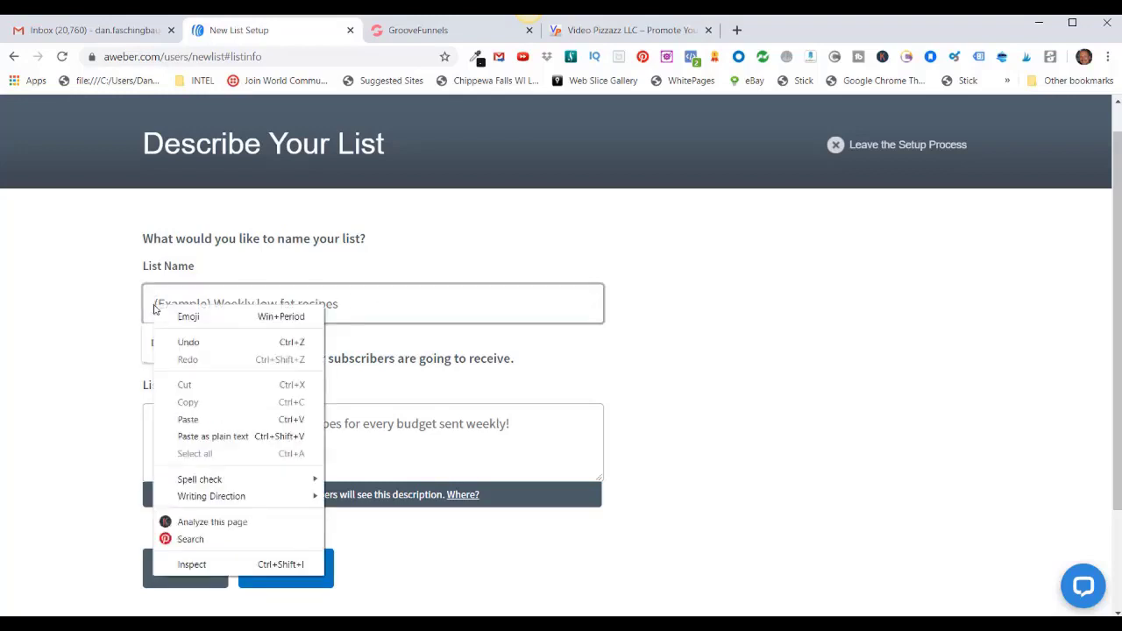
left_click(186, 417)
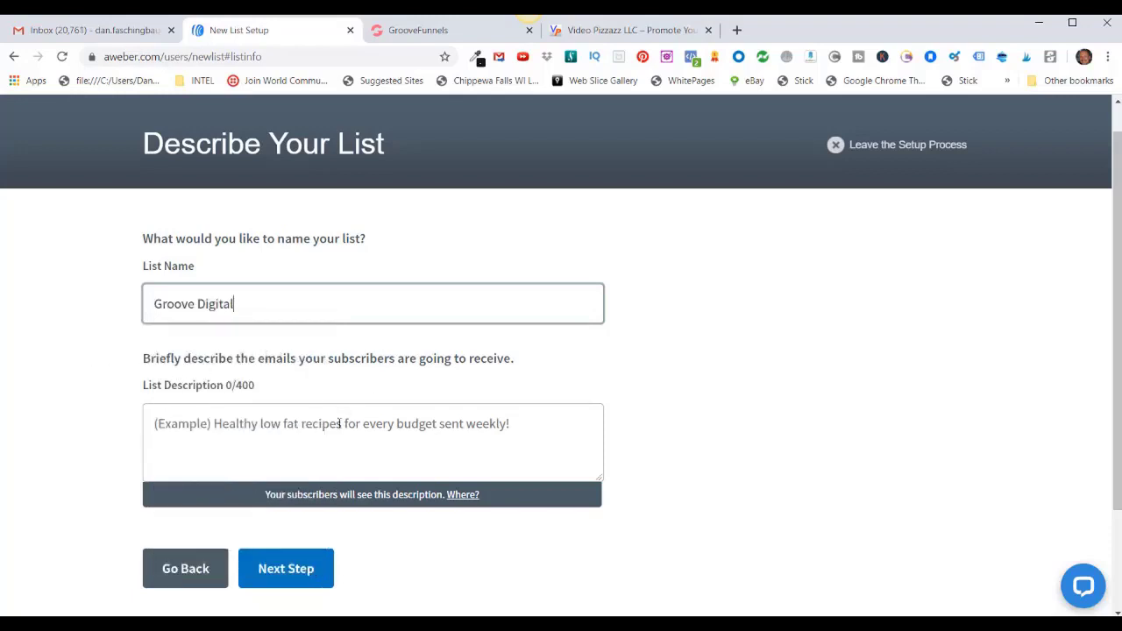
- Paste the list description about building an online business with Groove Digital tools, then continue
right_click(170, 426)
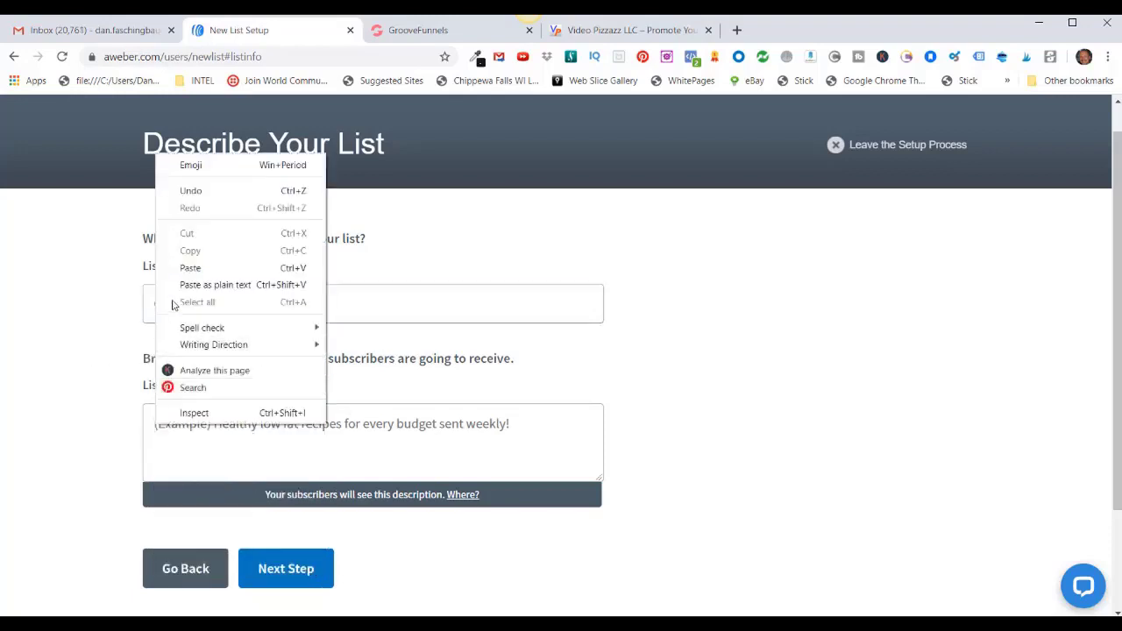
left_click(188, 269)
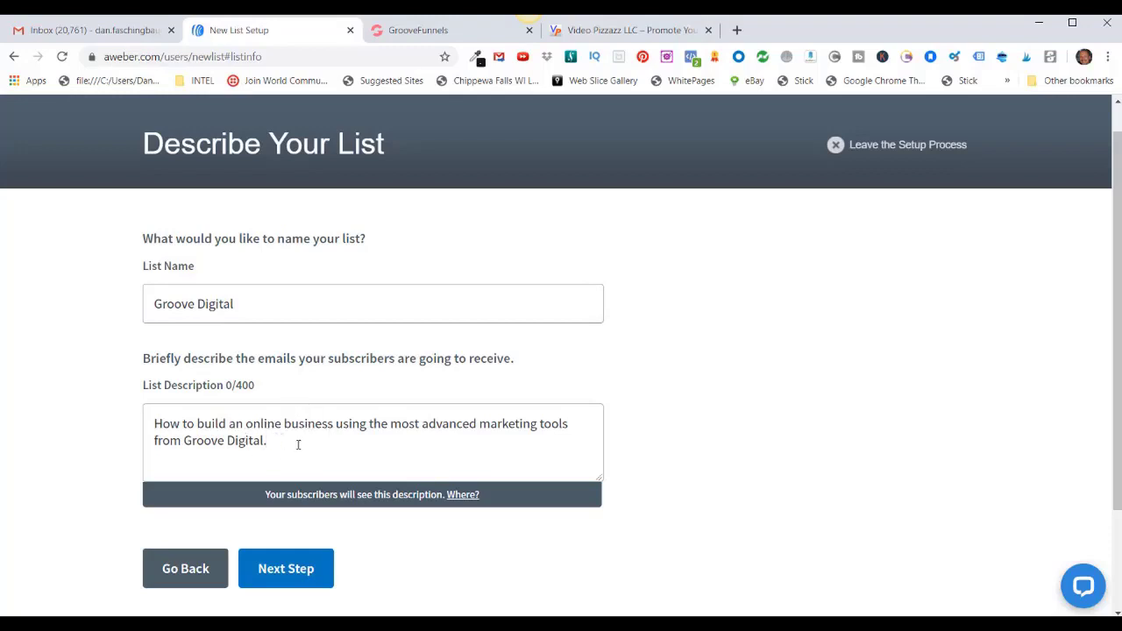
left_click(292, 572)
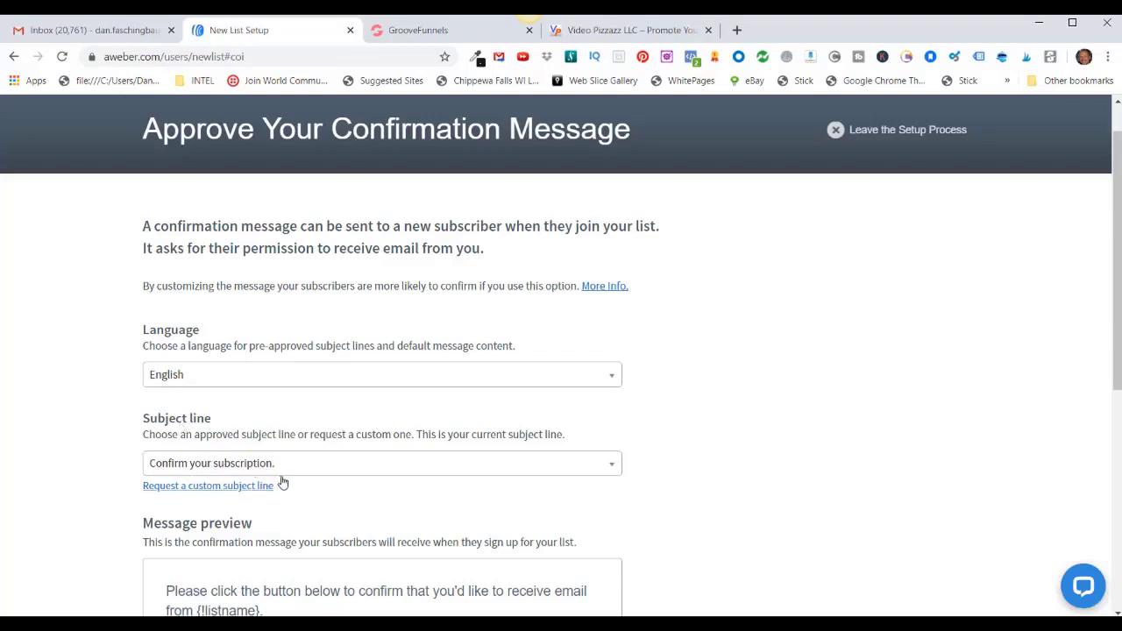
- Approve the default confirmation message to create the Groove Digital list
scroll(295, 493, "down", 3)
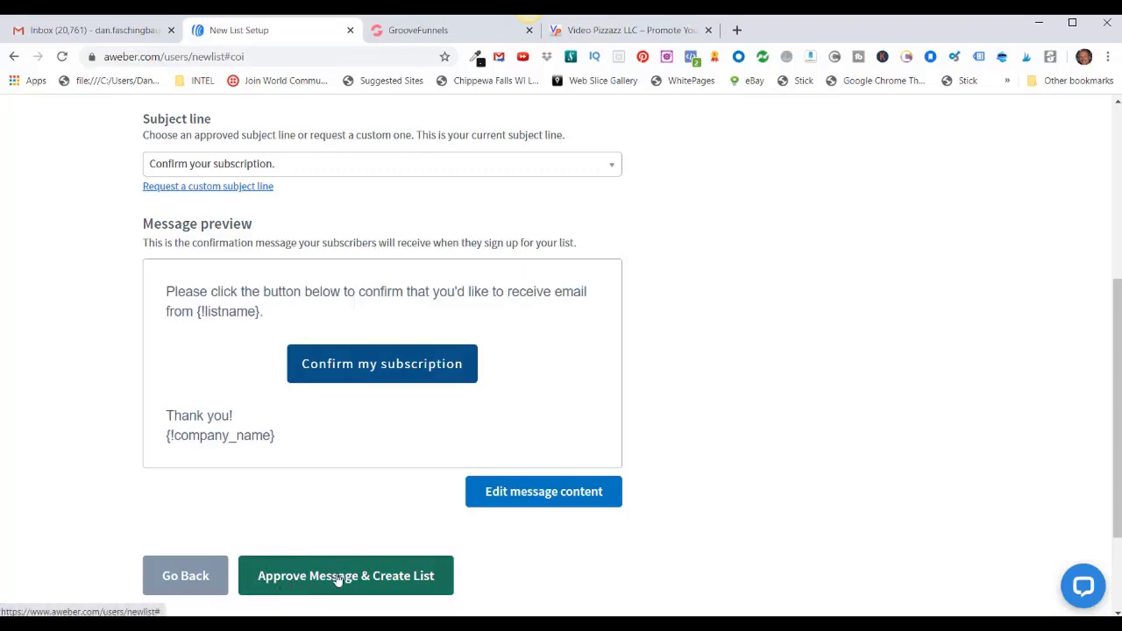
left_click(396, 581)
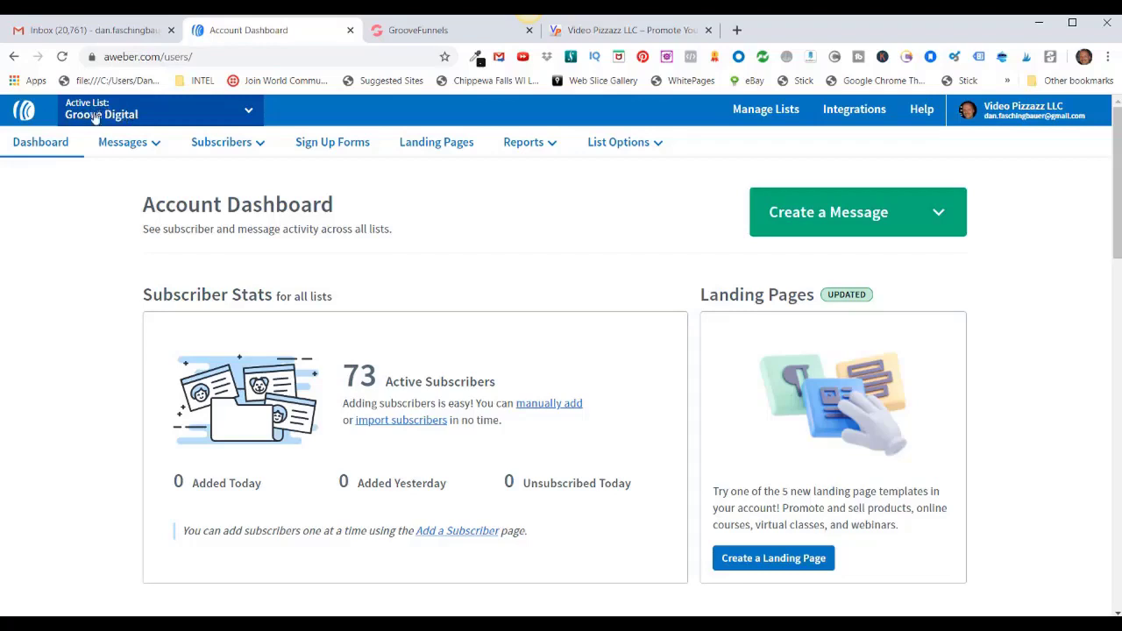
mouse_move(608, 145)
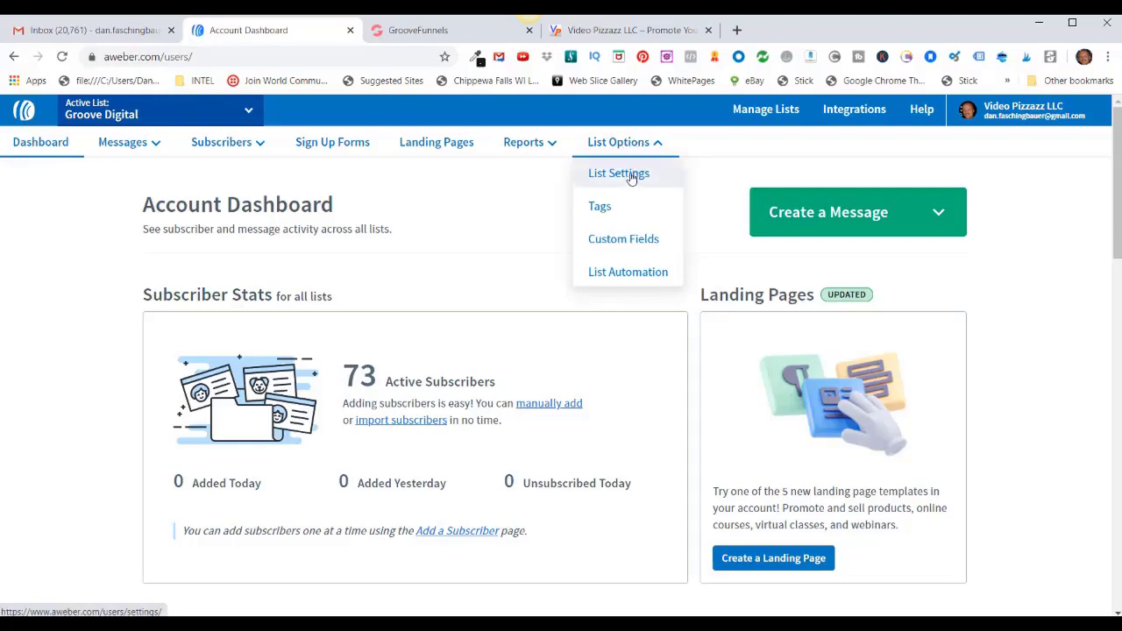
- In List Settings > Confirmation Message, switch confirmed opt-in off for sign-up forms and confirm
left_click(619, 174)
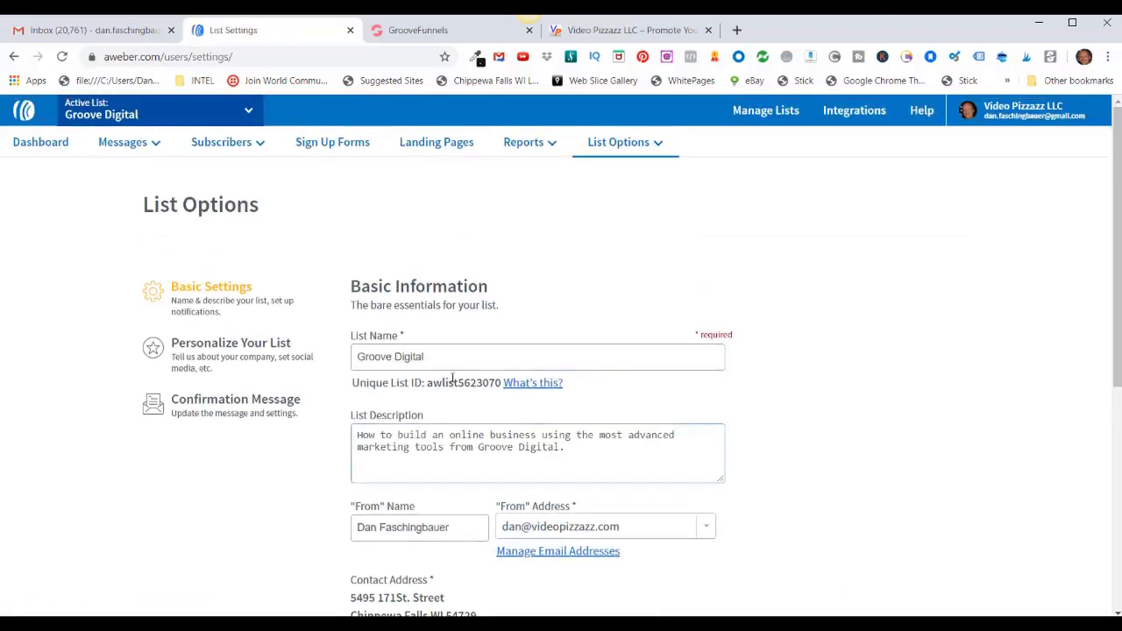
scroll(456, 391, "down", 2)
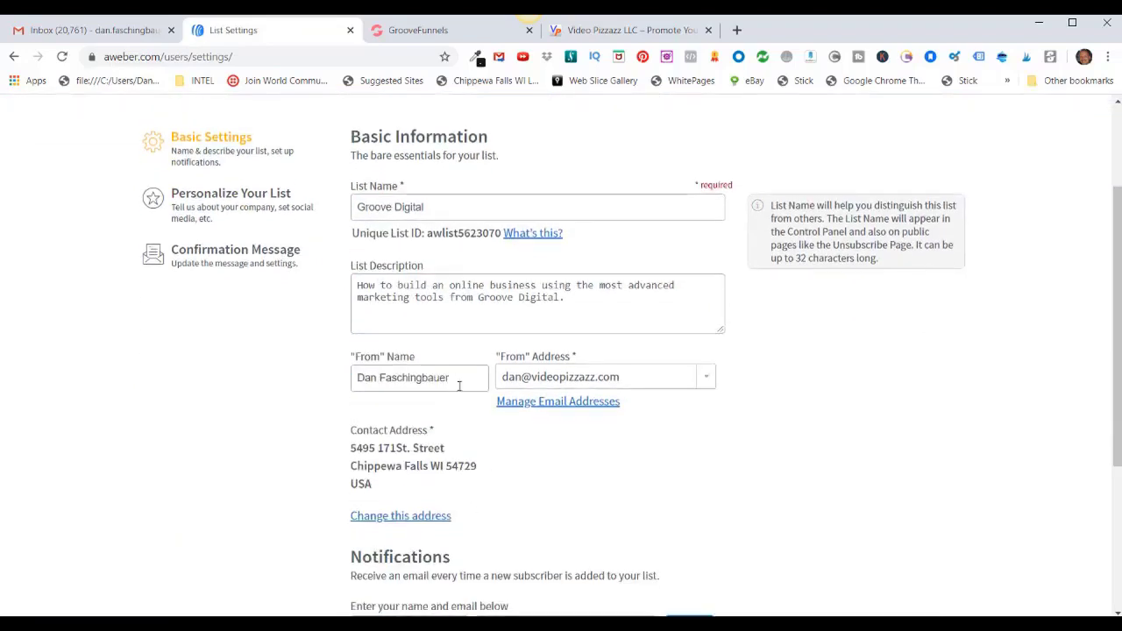
left_click(516, 198)
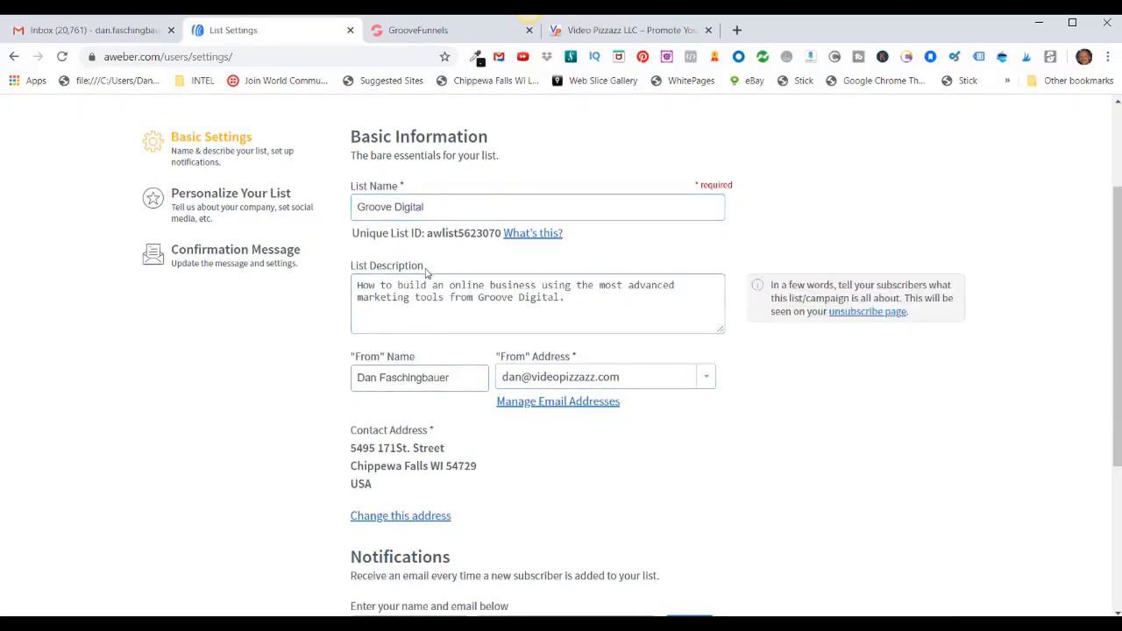
scroll(427, 274, "up", 1)
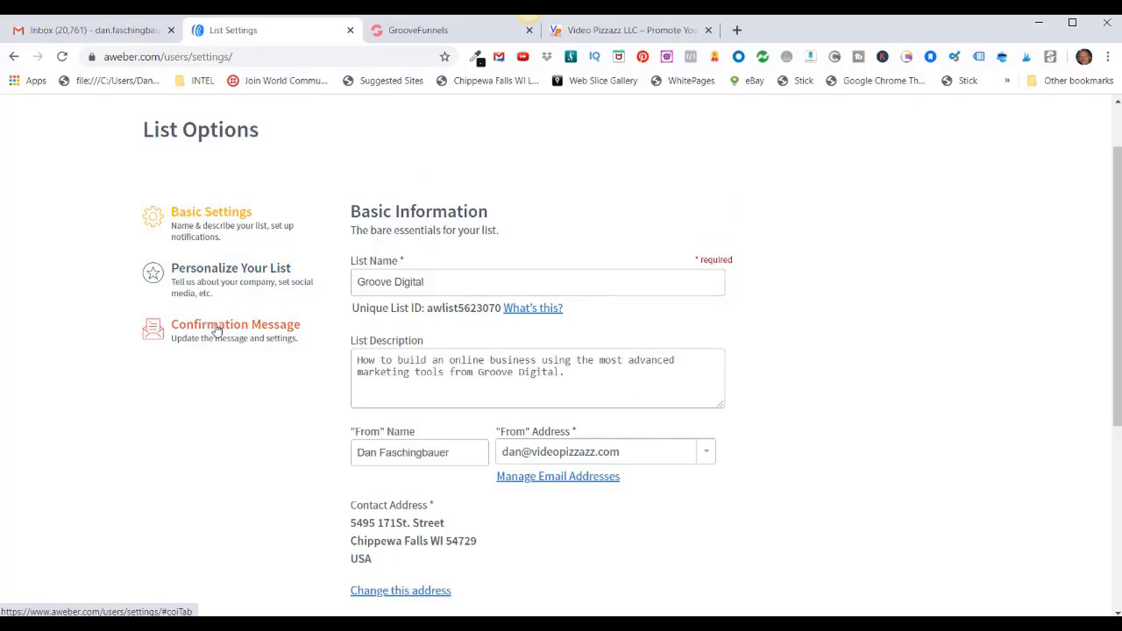
left_click(216, 329)
scroll(850, 433, "down", 5)
scroll(850, 437, "down", 2)
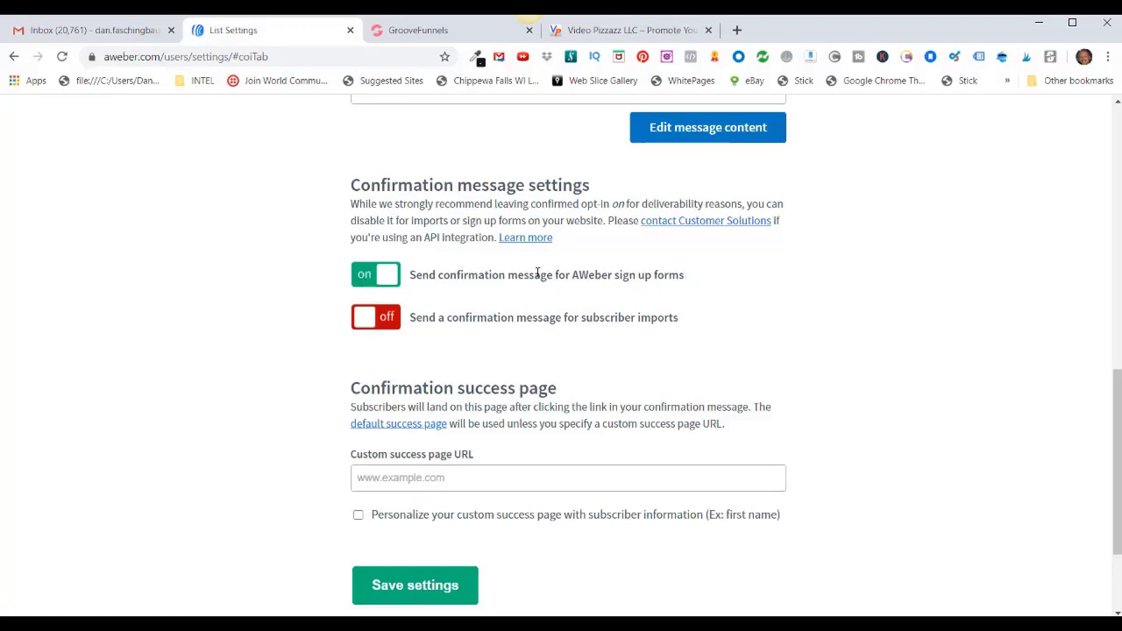
left_click(389, 277)
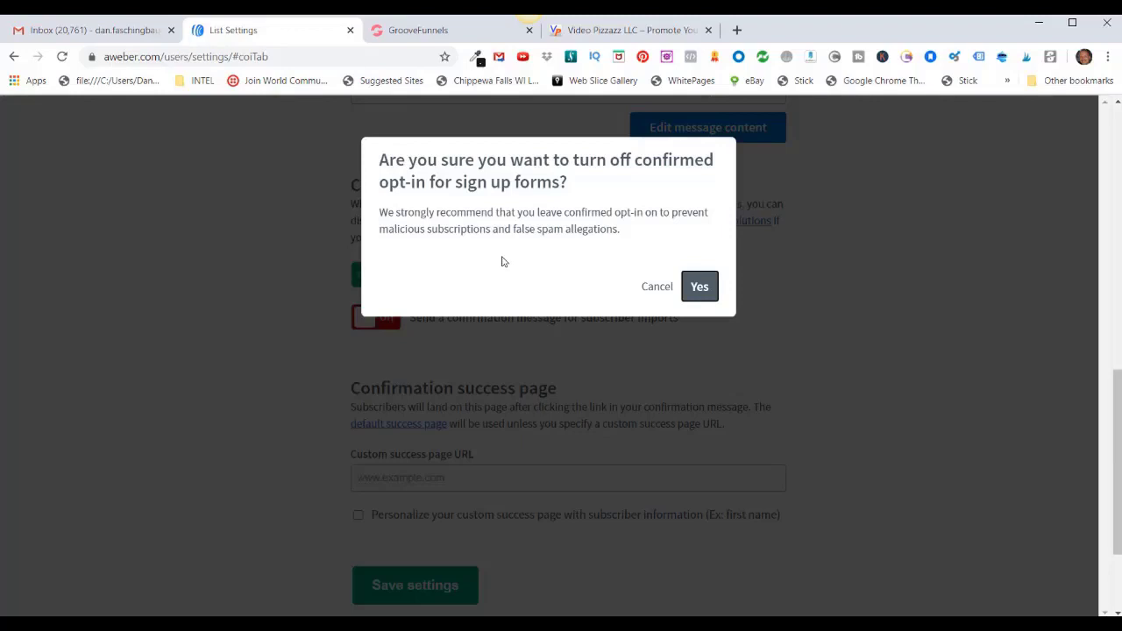
left_click(700, 288)
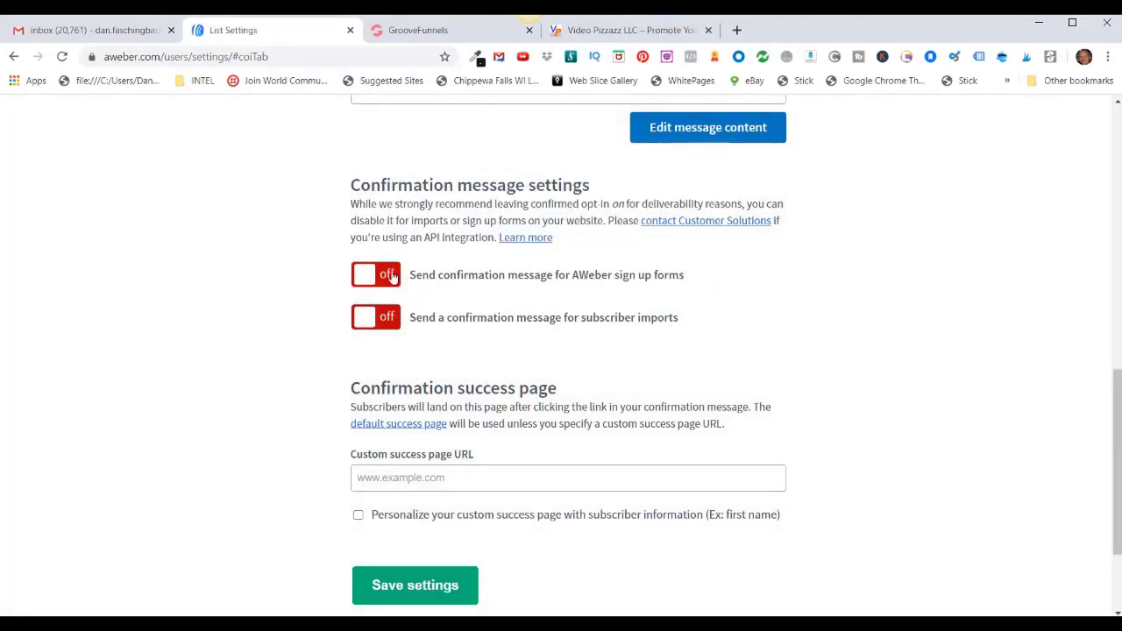
scroll(846, 393, "down", 2)
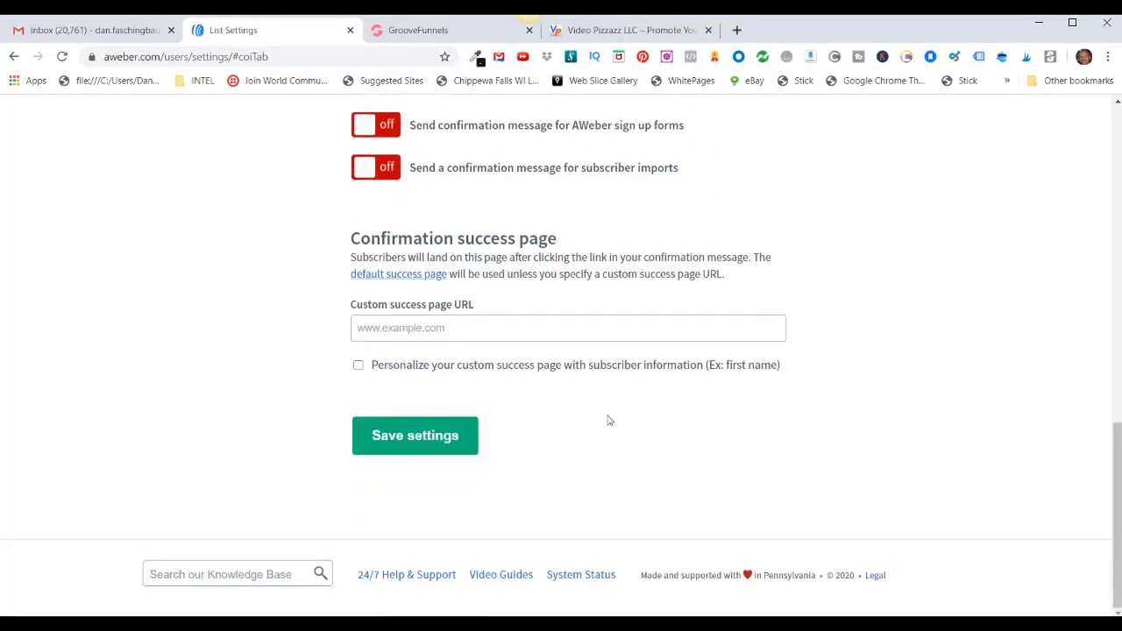
- Save the list settings and go to Messages > Campaigns, which is empty
left_click(424, 436)
scroll(774, 255, "up", 15)
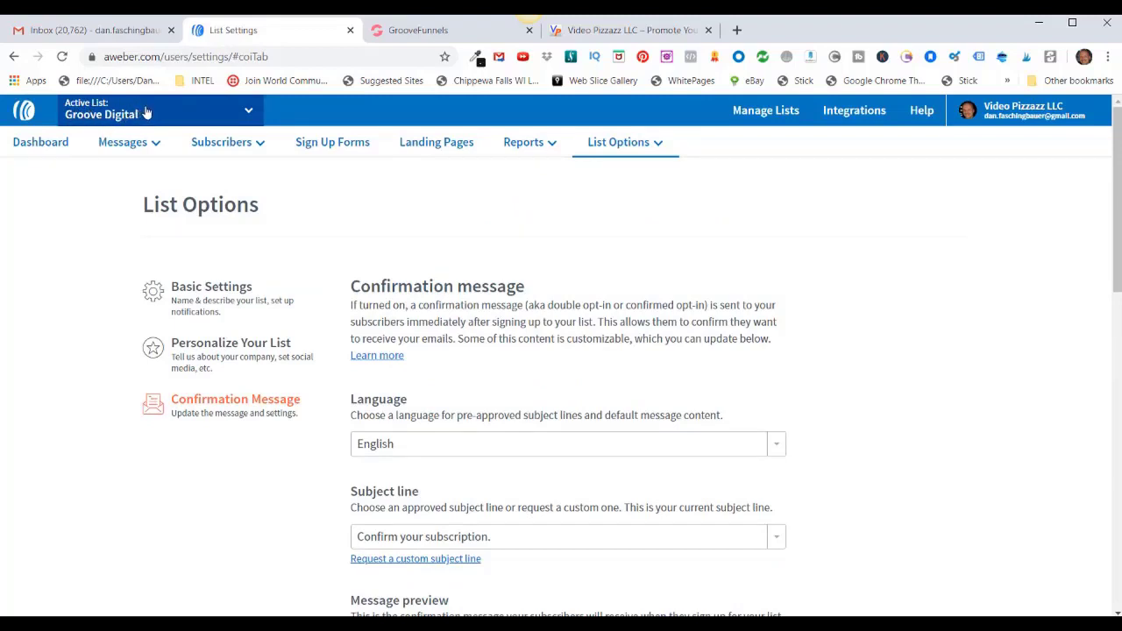
left_click(130, 142)
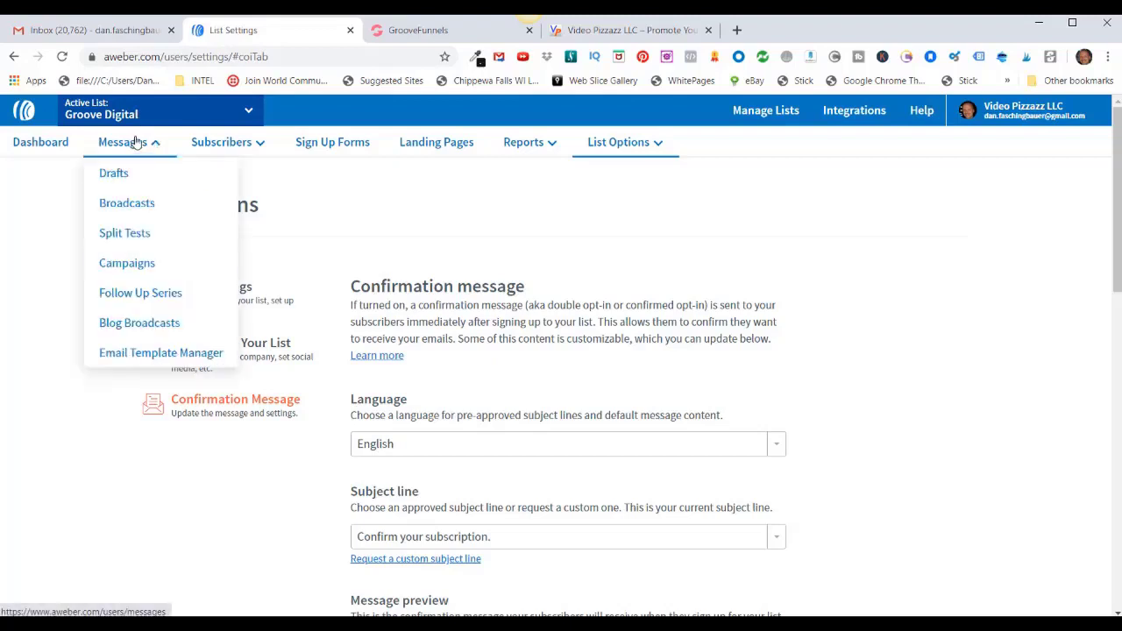
left_click(146, 272)
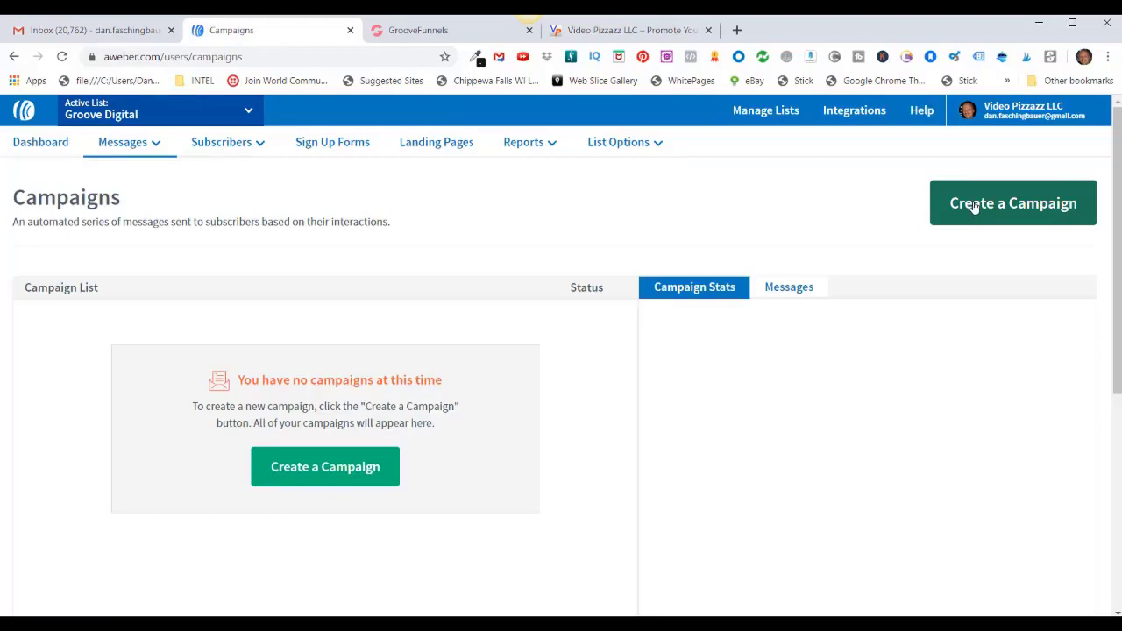
- Create a blank campaign called Groove Lifetime, opening it in the Campaign Editor
left_click(975, 207)
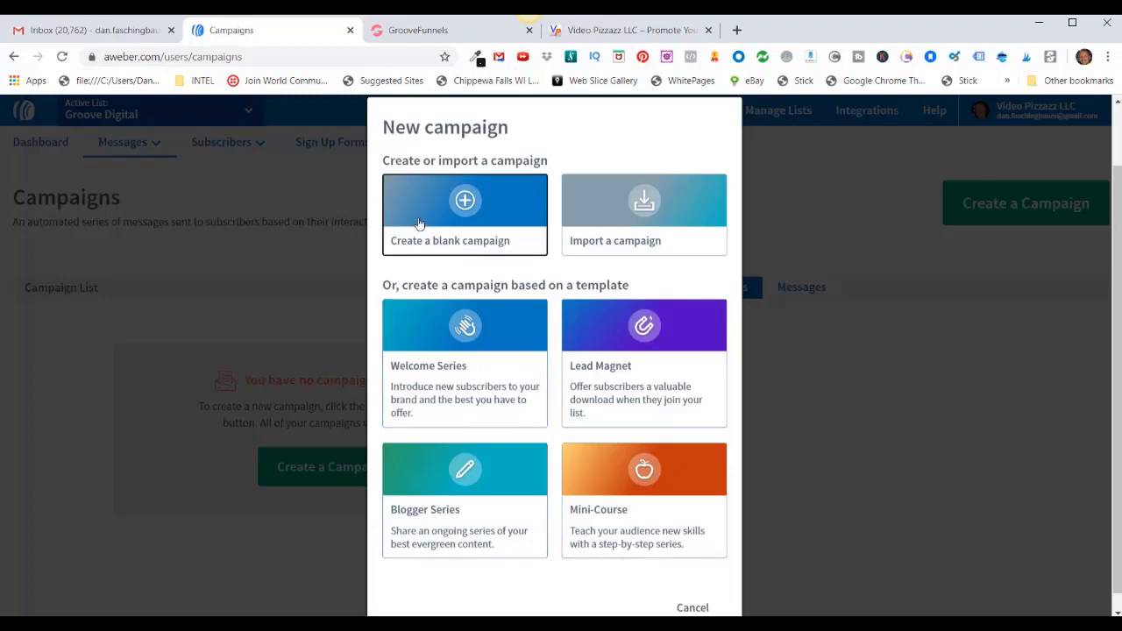
left_click(466, 209)
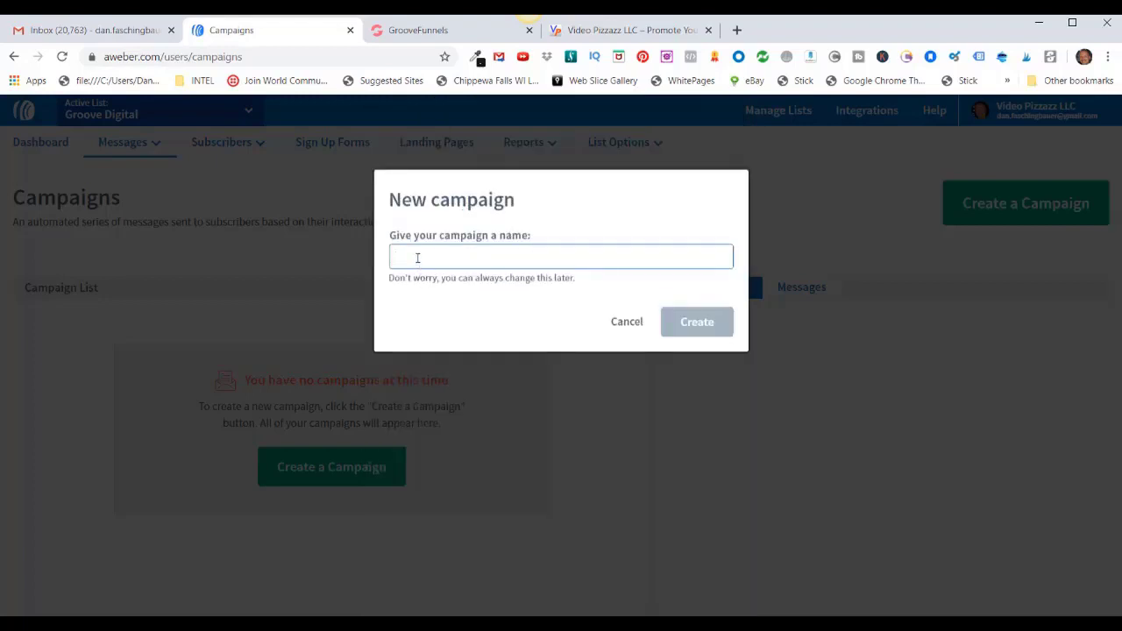
right_click(417, 258)
left_click(455, 372)
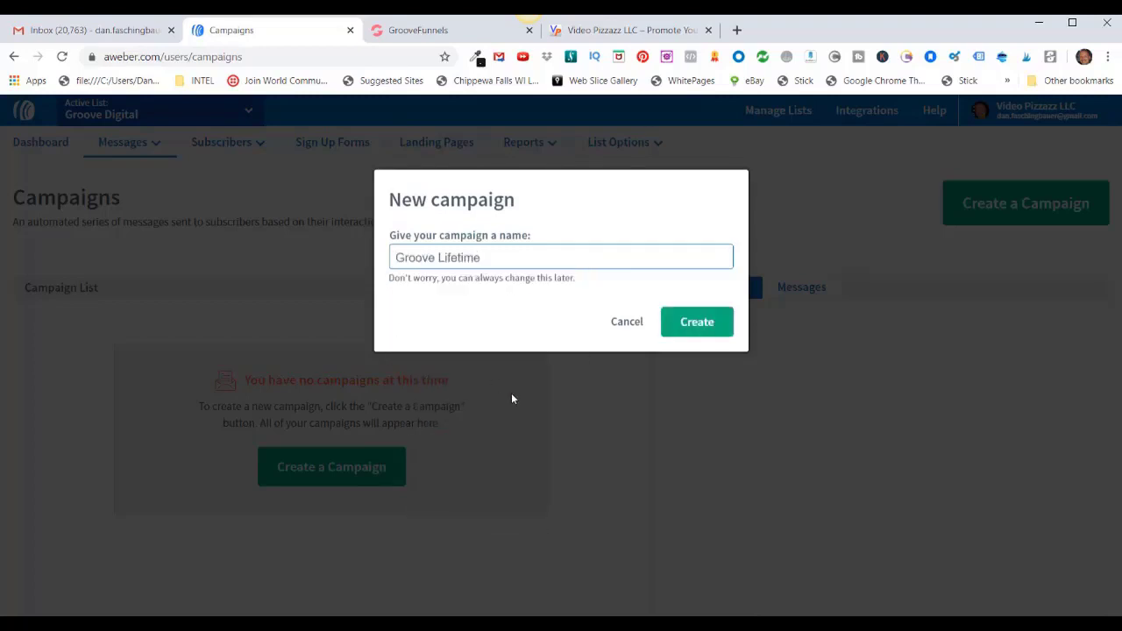
left_click(699, 323)
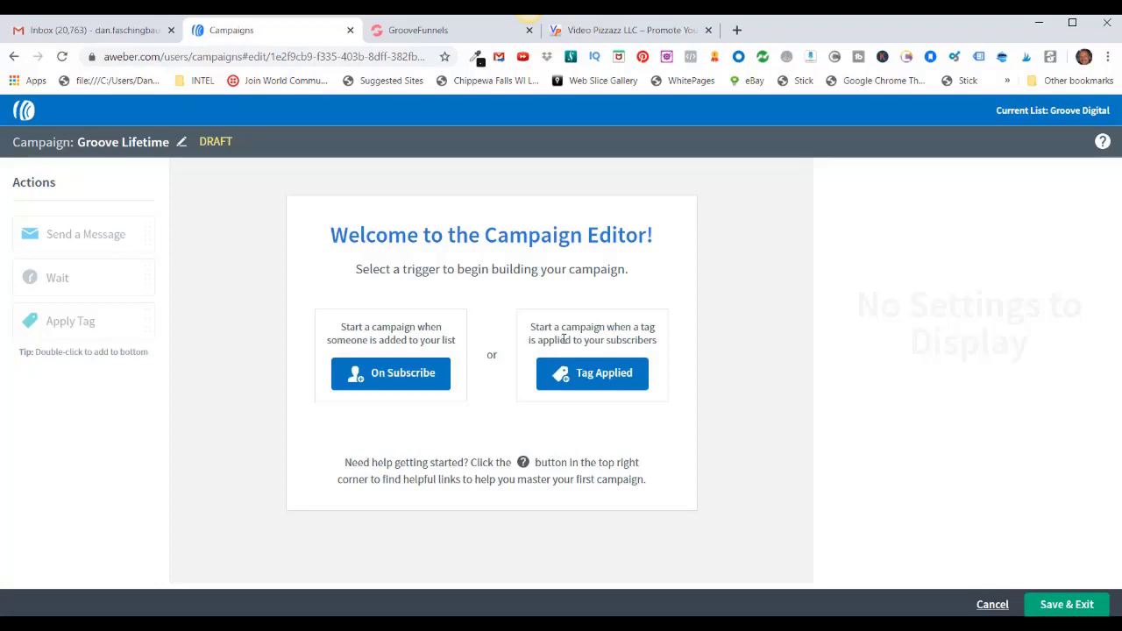
- Trigger the campaign on subscribe, add a Send a Message step, and start a drag-and-drop email
left_click(399, 375)
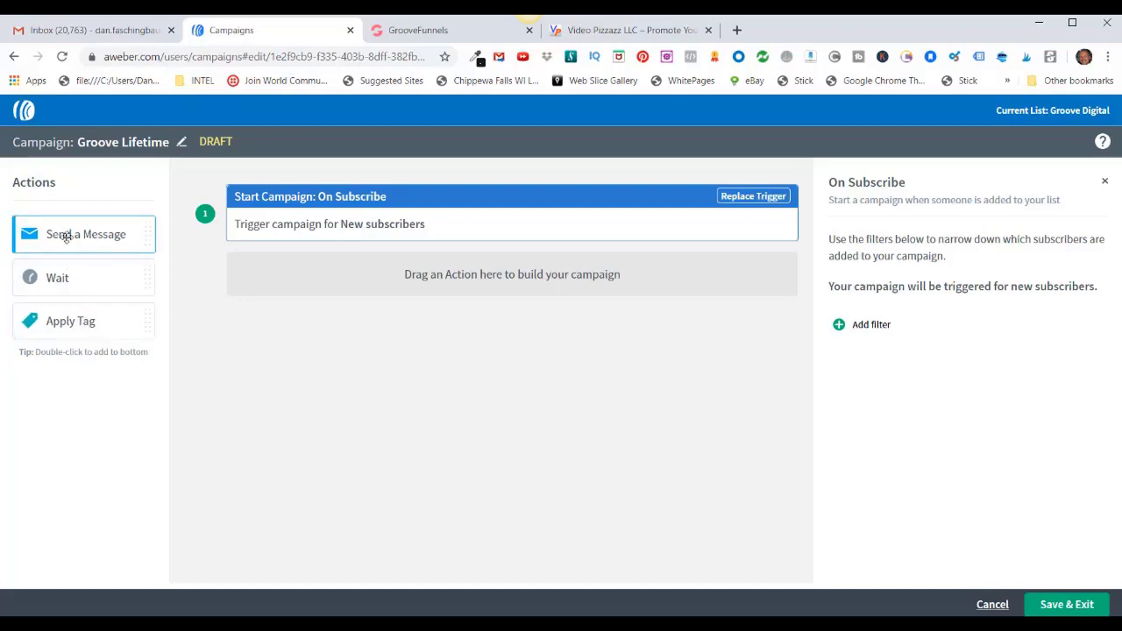
left_click_drag(74, 234, 506, 308)
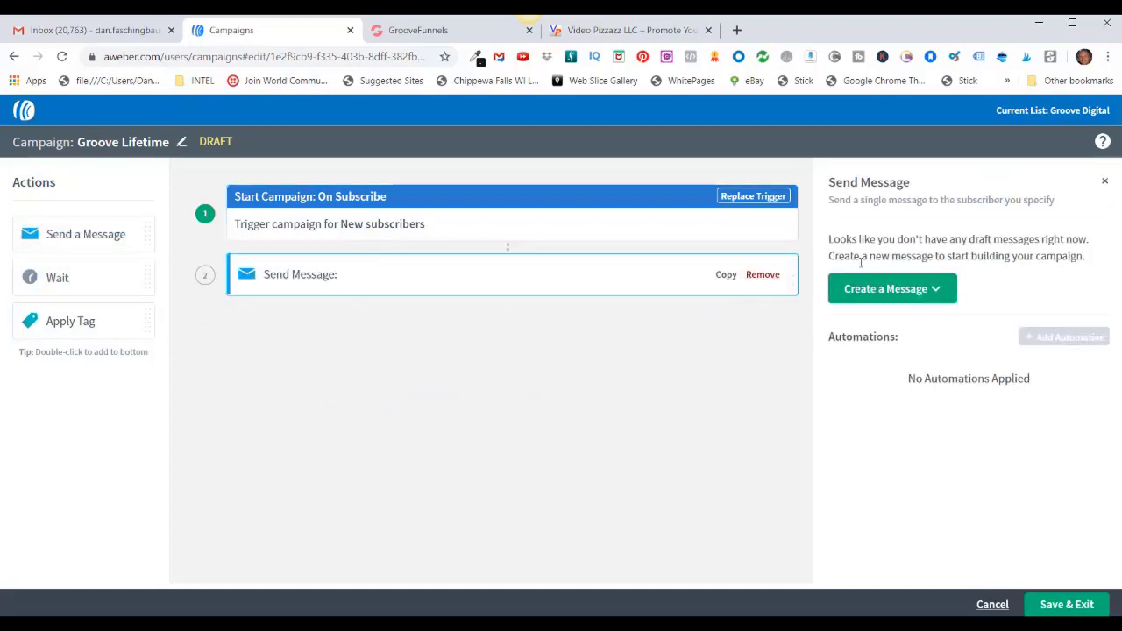
left_click(896, 294)
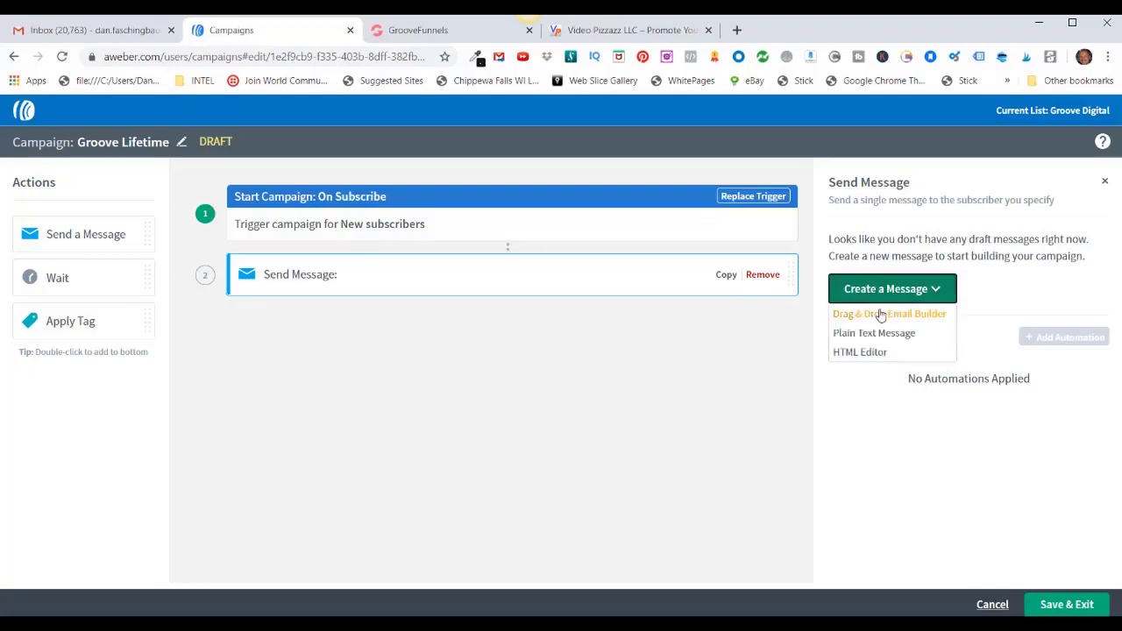
left_click(902, 317)
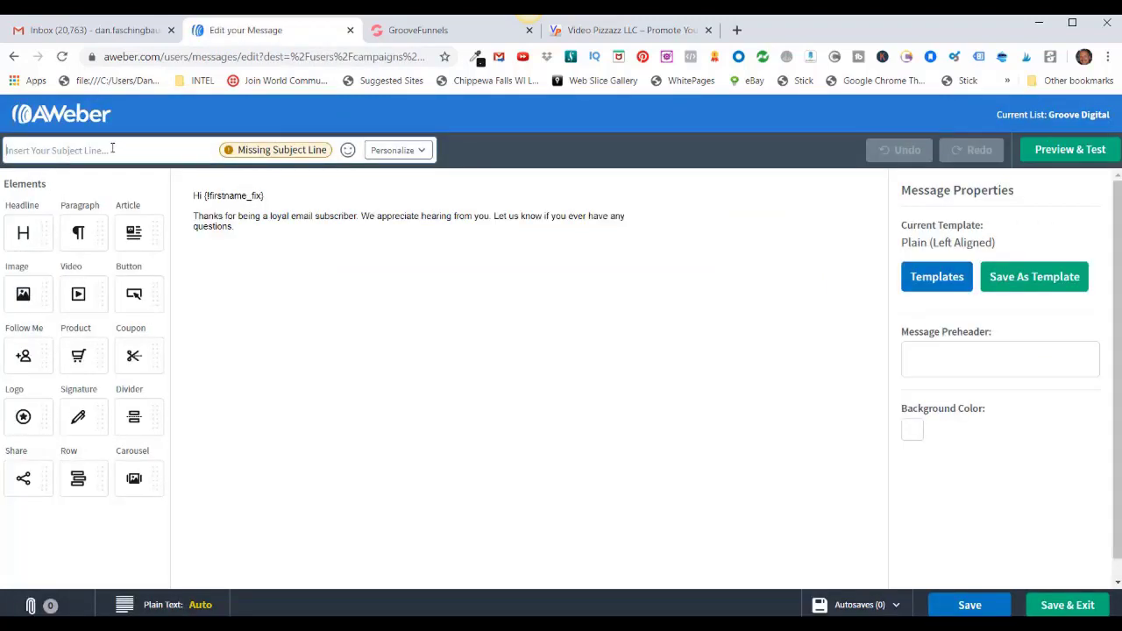
- Paste 'Hey.... and welcome in!' as the subject and show Personalize > Subscriber's Info
left_click(113, 148)
type("Hey.... and welcome in!")
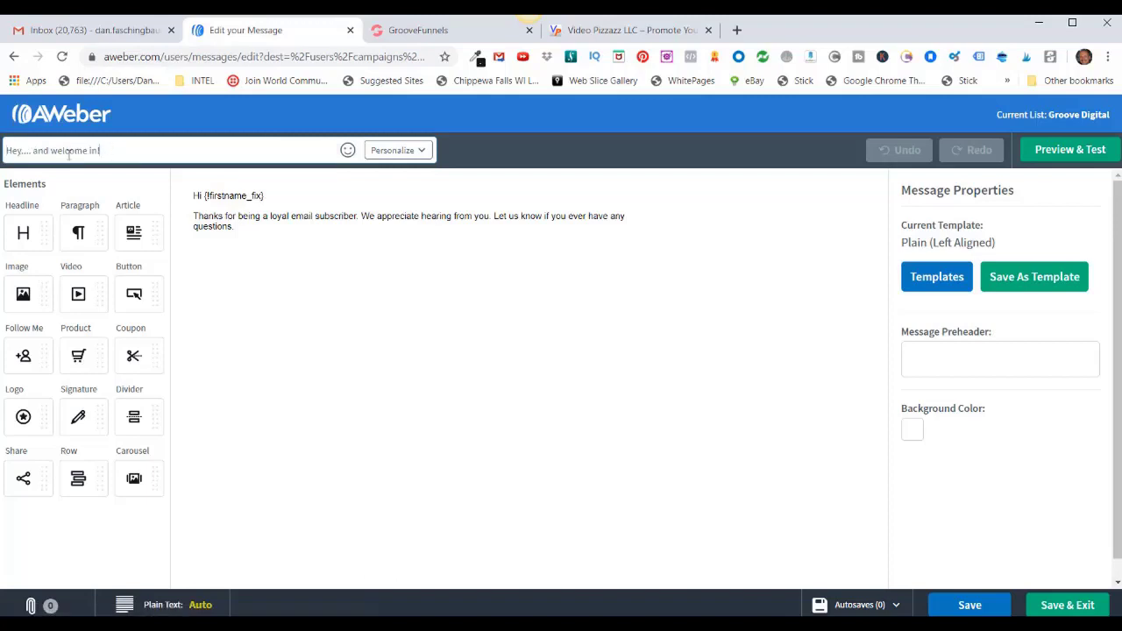
left_click(422, 153)
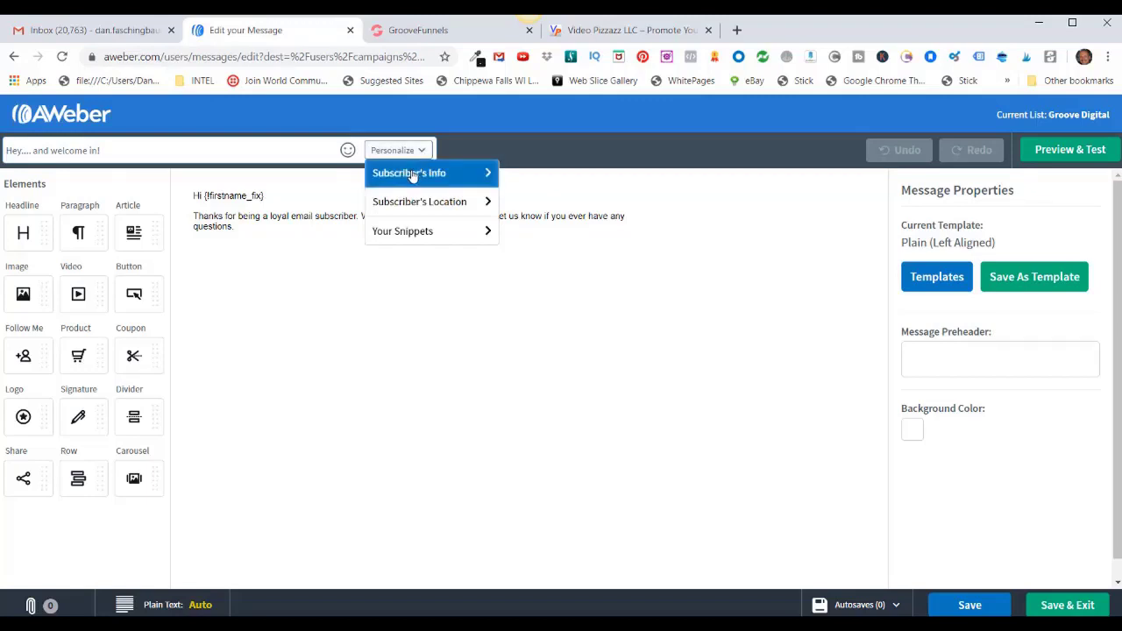
left_click(413, 176)
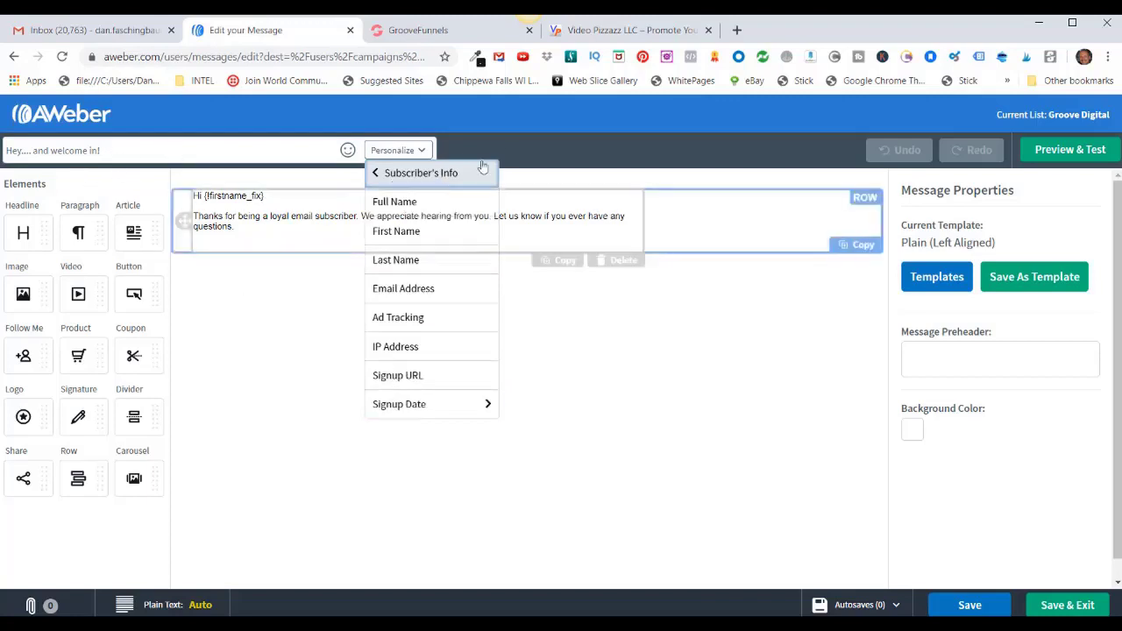
- Close the Personalize menu without inserting a field and return to the subject line's end
key("Escape")
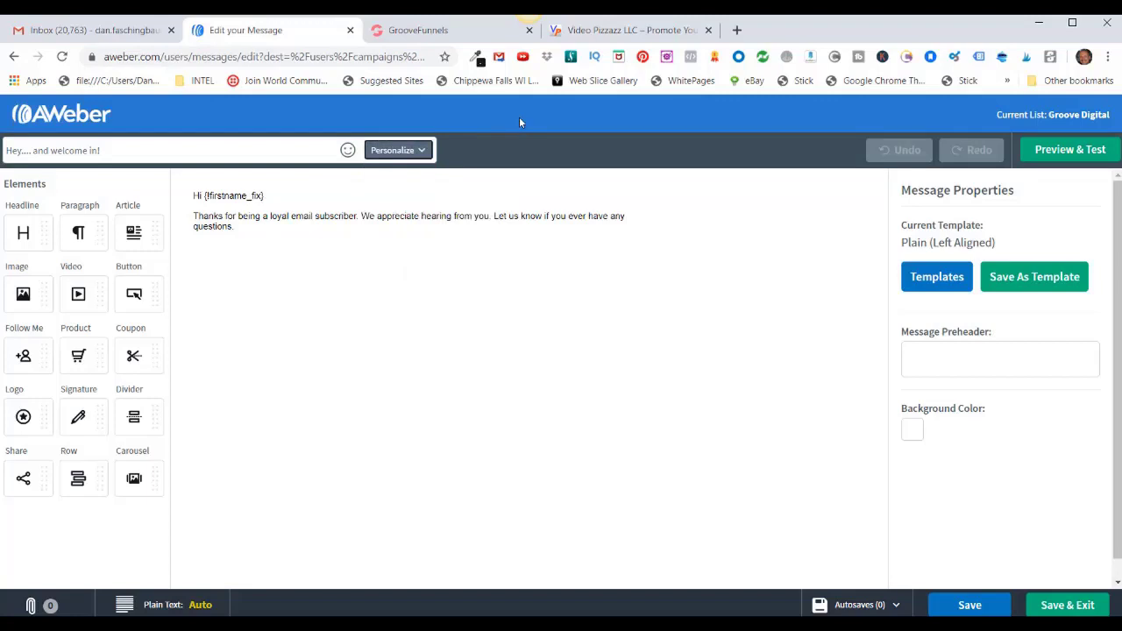
left_click(105, 149)
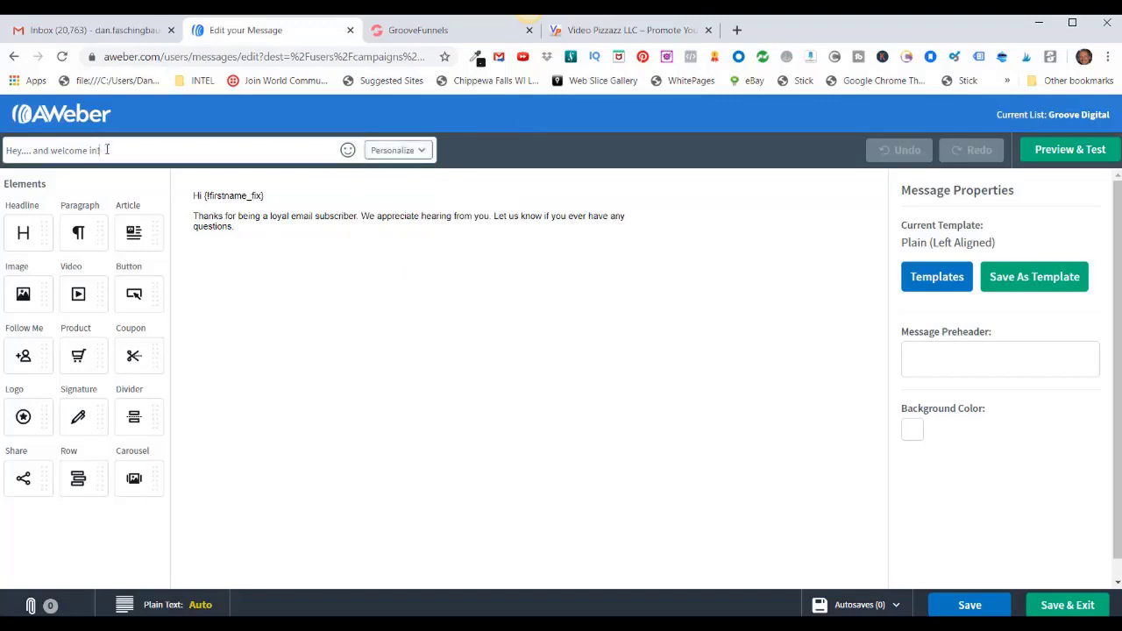
- Append a thumbs-up emoji to the subject, making it 'Hey.... and welcome in!👍'
left_click(348, 151)
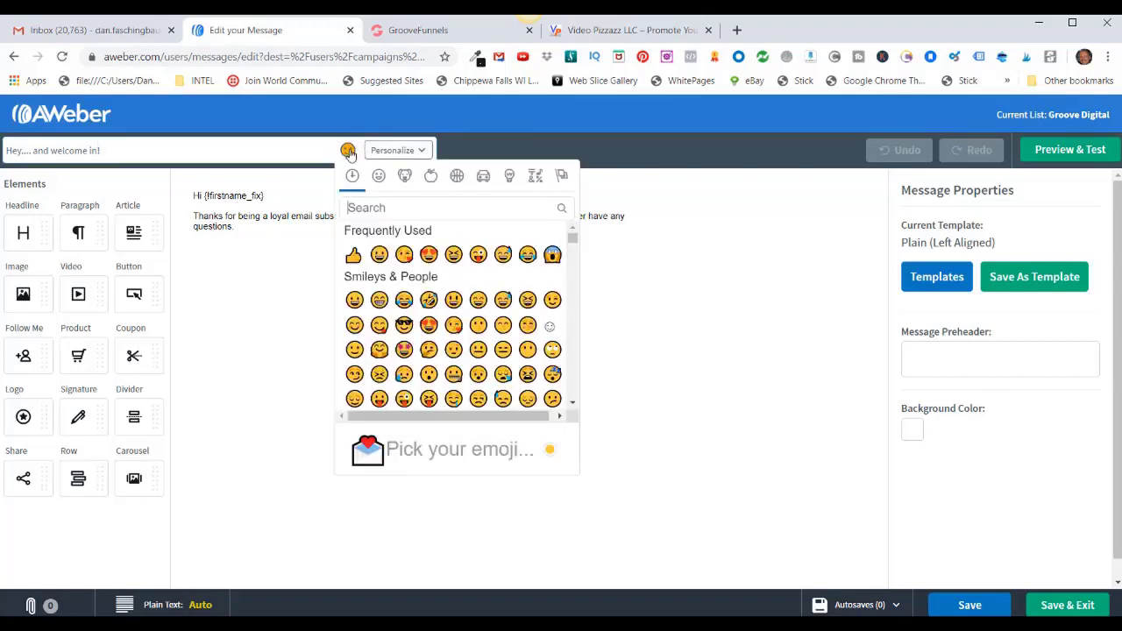
left_click(353, 254)
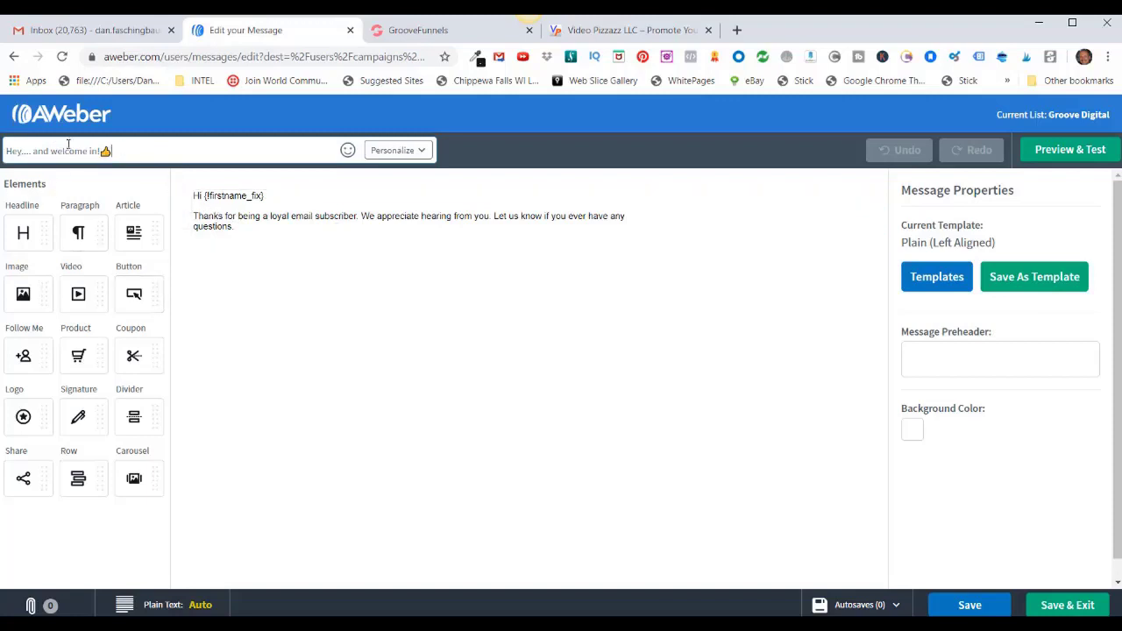
- Clear the default thank-you text and paste in the upcoming workshops message
left_click(200, 242)
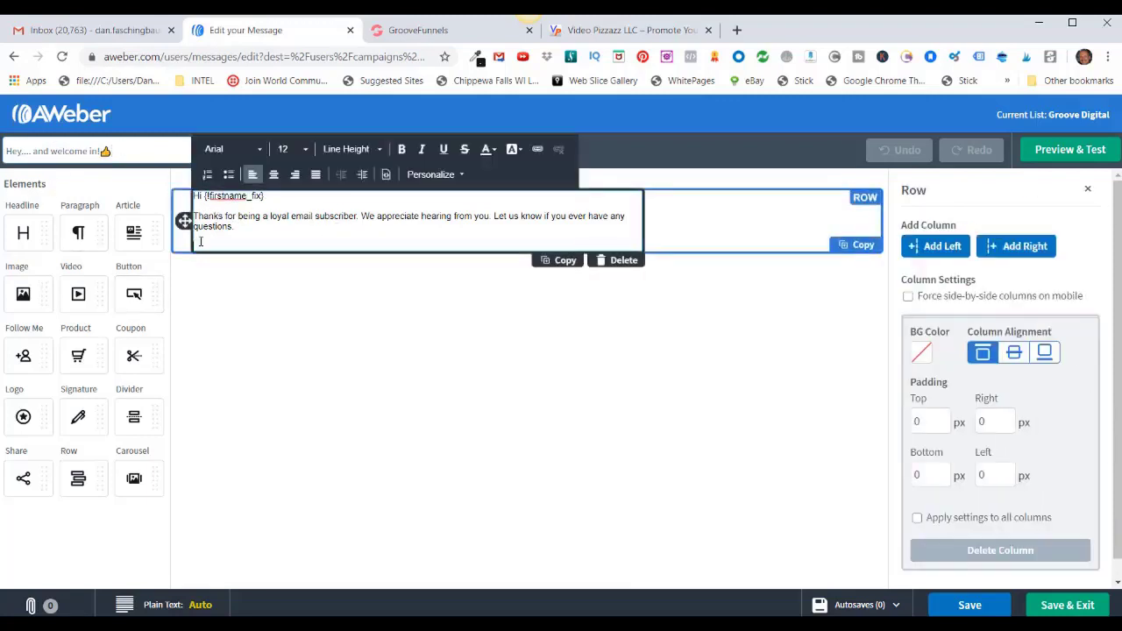
key("BackSpace")
key("BackSpace")
key("BackSpace")
key("BackSpace")
key("BackSpace")
key("BackSpace")
key("BackSpace")
key("BackSpace")
key("BackSpace")
key("BackSpace")
key("BackSpace")
key("BackSpace")
key("BackSpace")
key("BackSpace")
key("BackSpace")
key("BackSpace")
key("BackSpace")
key("BackSpace")
key("BackSpace")
key("BackSpace")
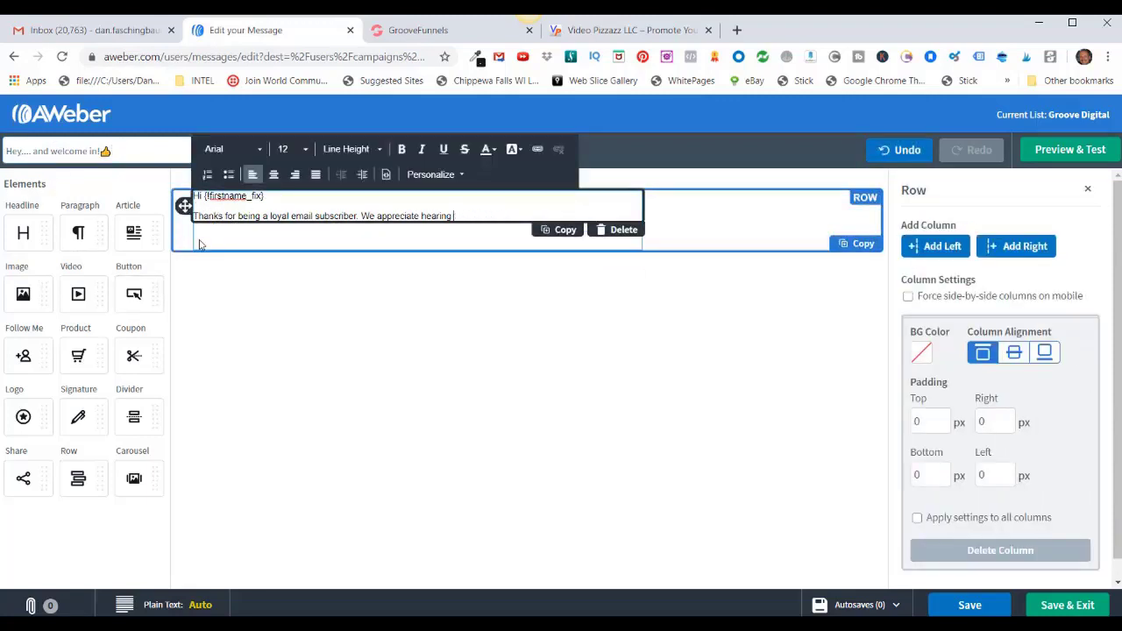
key("BackSpace")
key("BackSpace")
key("BackSpace")
key("BackSpace")
key("BackSpace")
key("BackSpace")
key("BackSpace")
key("BackSpace")
key("BackSpace")
key("BackSpace")
key("BackSpace")
key("BackSpace")
key("BackSpace")
key("BackSpace")
key("BackSpace")
key("BackSpace")
key("BackSpace")
key("BackSpace")
key("BackSpace")
key("BackSpace")
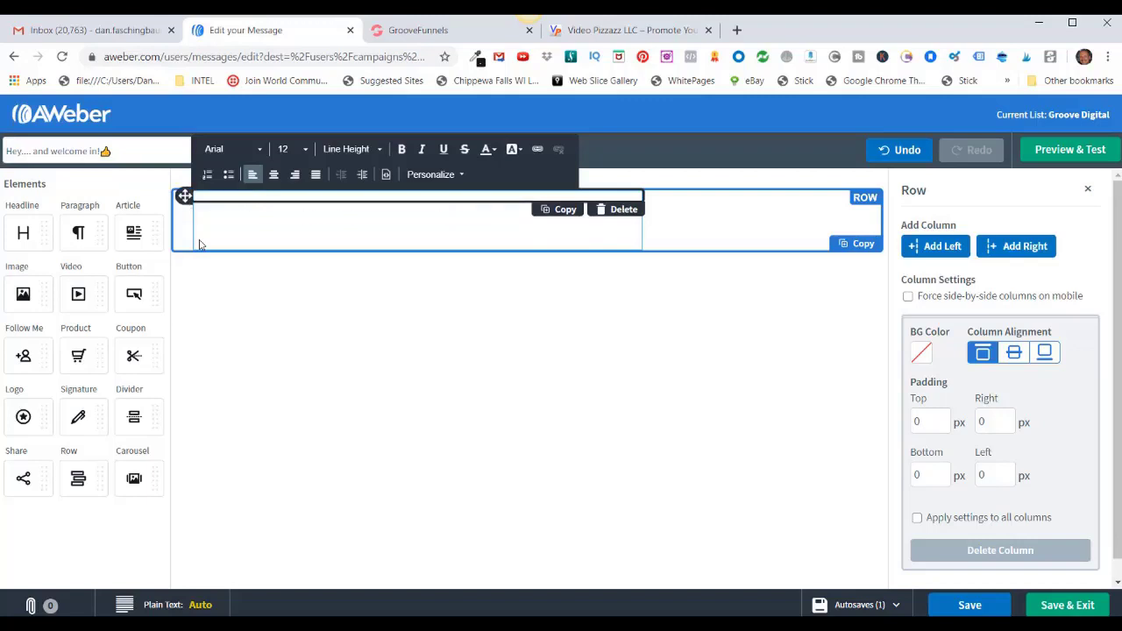
type("My name is Dan and I'll be sending you awesome workshops where you can learn how to build your online marketing funnels and even drive traffic! Look out for your workshop details in future emails. See you there! Dan Faschingbauer")
left_click(317, 283)
- Add blank lines after 'traffic!' and above the 'See you there!' sign-off
left_click(360, 206)
key("Return")
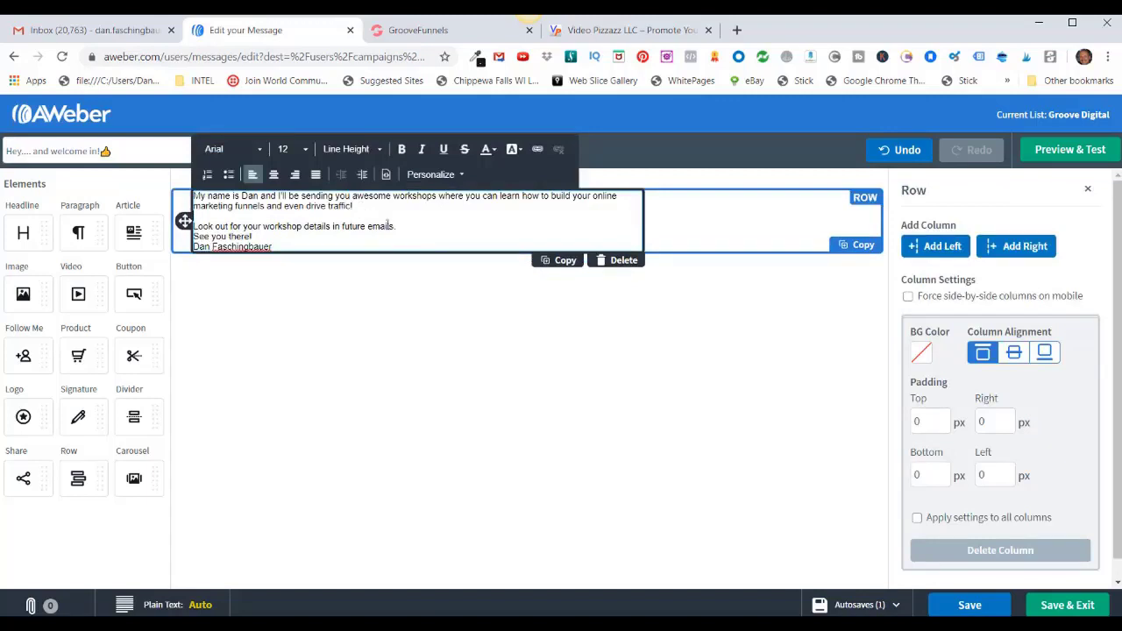
left_click(279, 256)
left_click(279, 252)
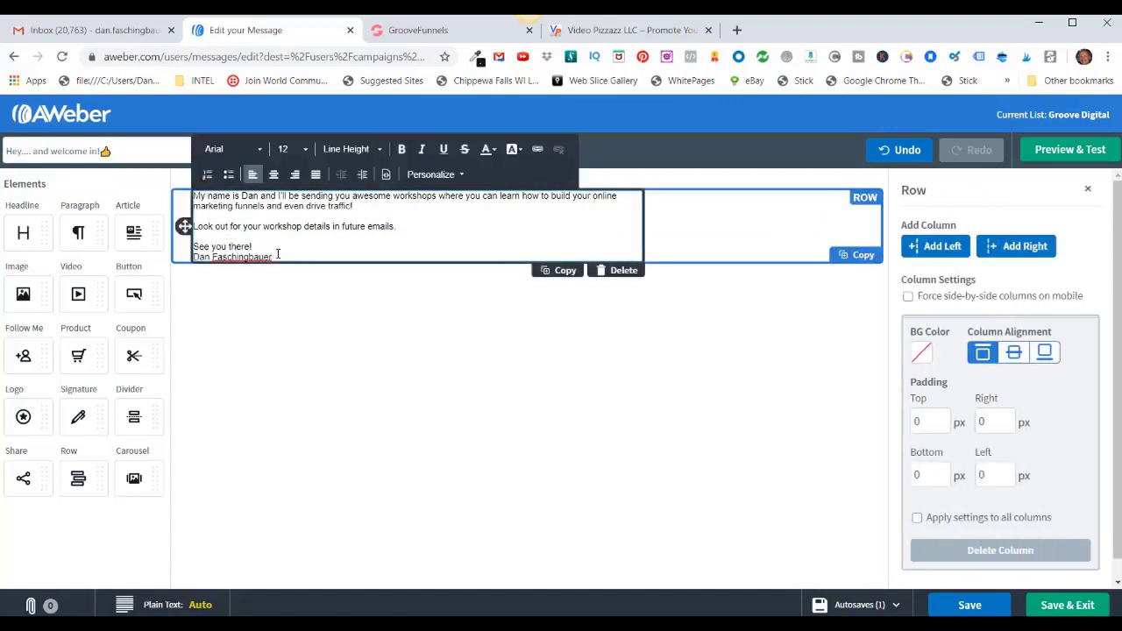
key("Return")
left_click(289, 327)
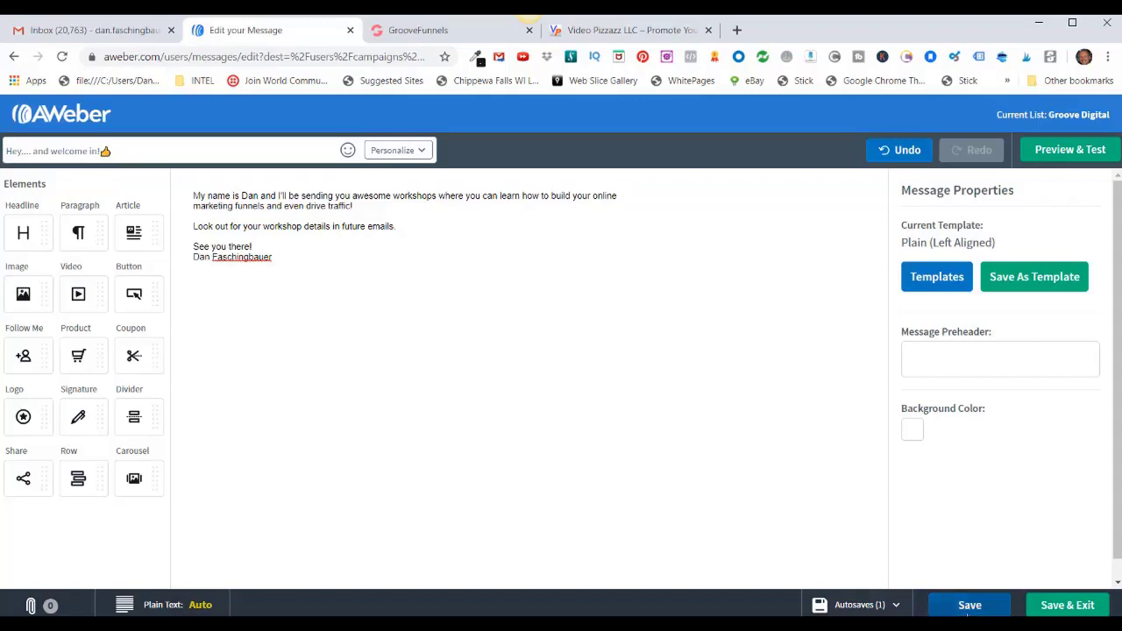
- Save the 'Hey.... and welcome in!👍' email and exit back to the campaign editor
left_click(964, 605)
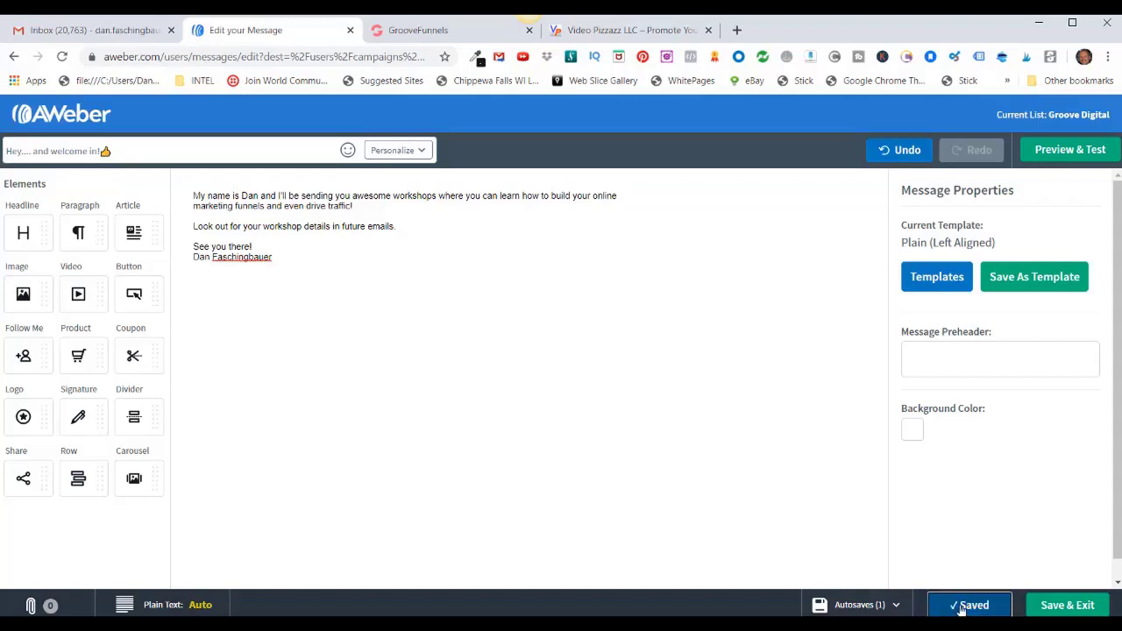
left_click(1064, 606)
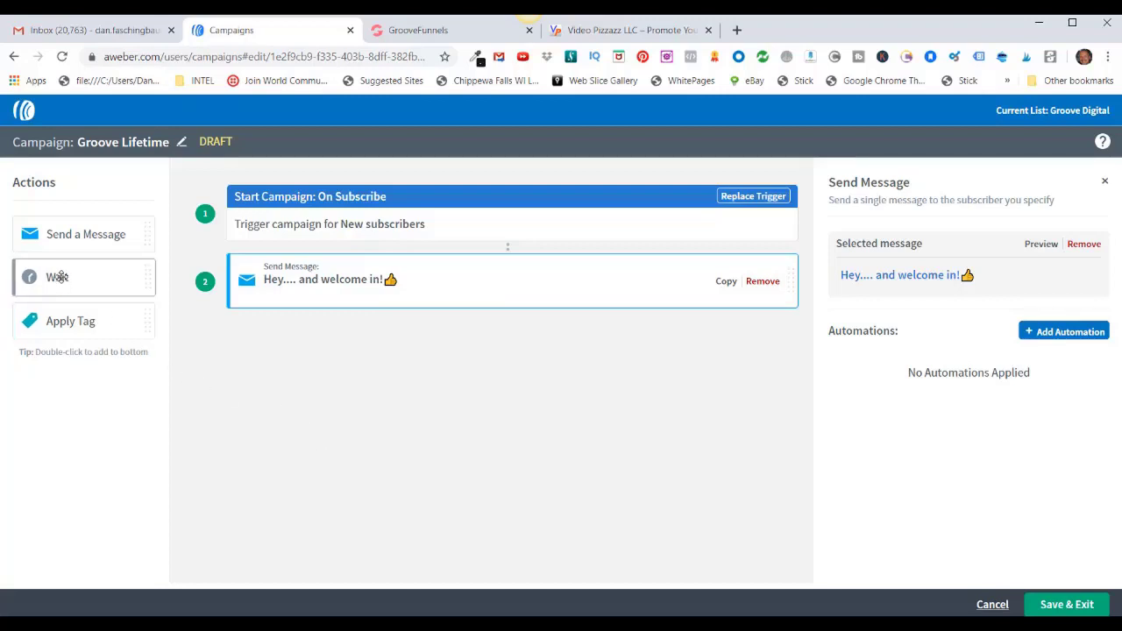
- Add a 1-day Wait step after the welcome email and save the Groove Lifetime campaign
left_click_drag(57, 276, 318, 338)
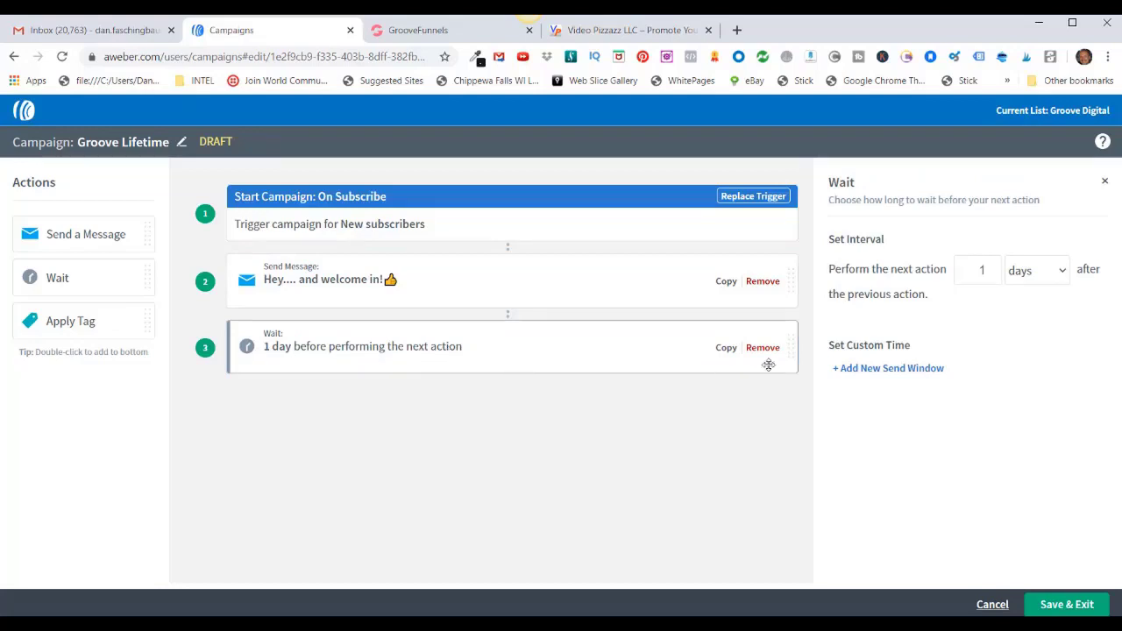
left_click(984, 271)
key("Tab")
left_click(1064, 273)
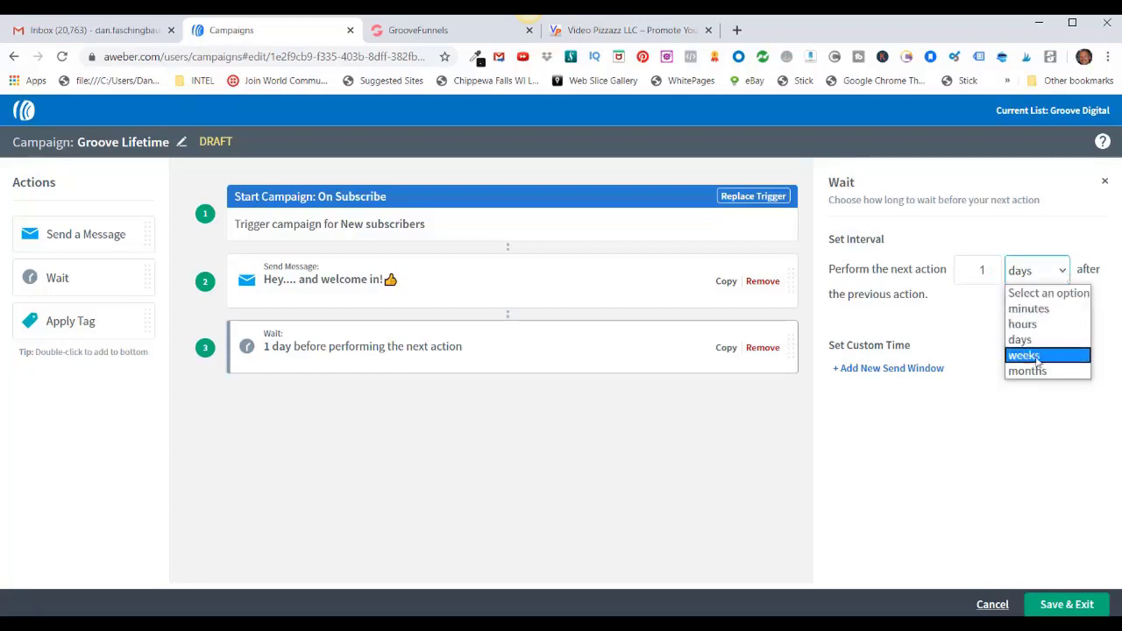
left_click(991, 234)
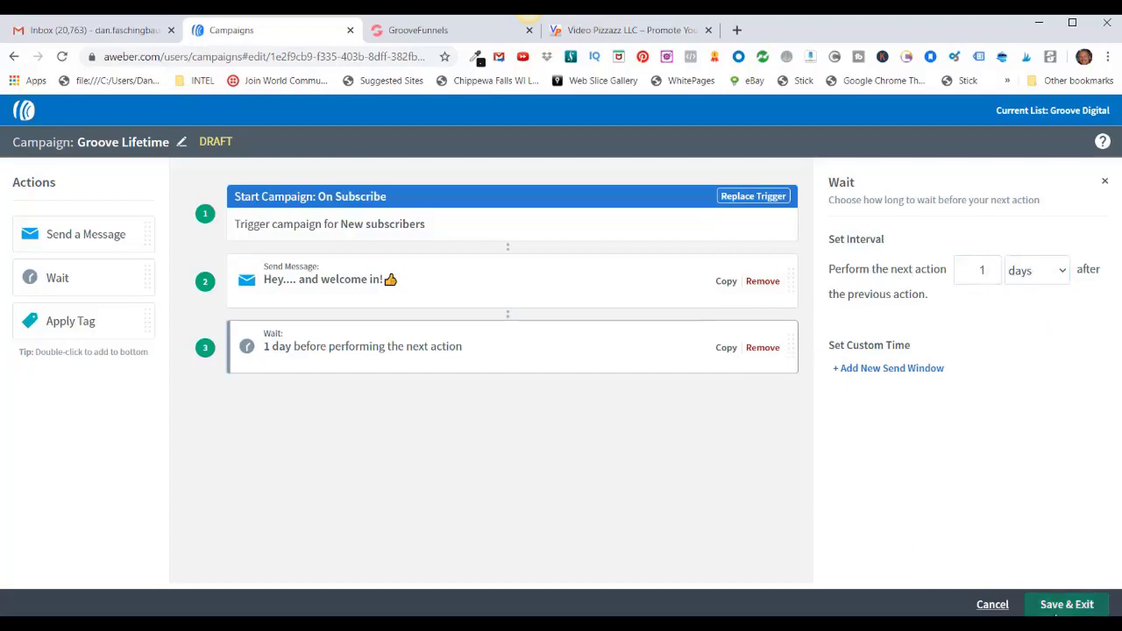
left_click(1065, 604)
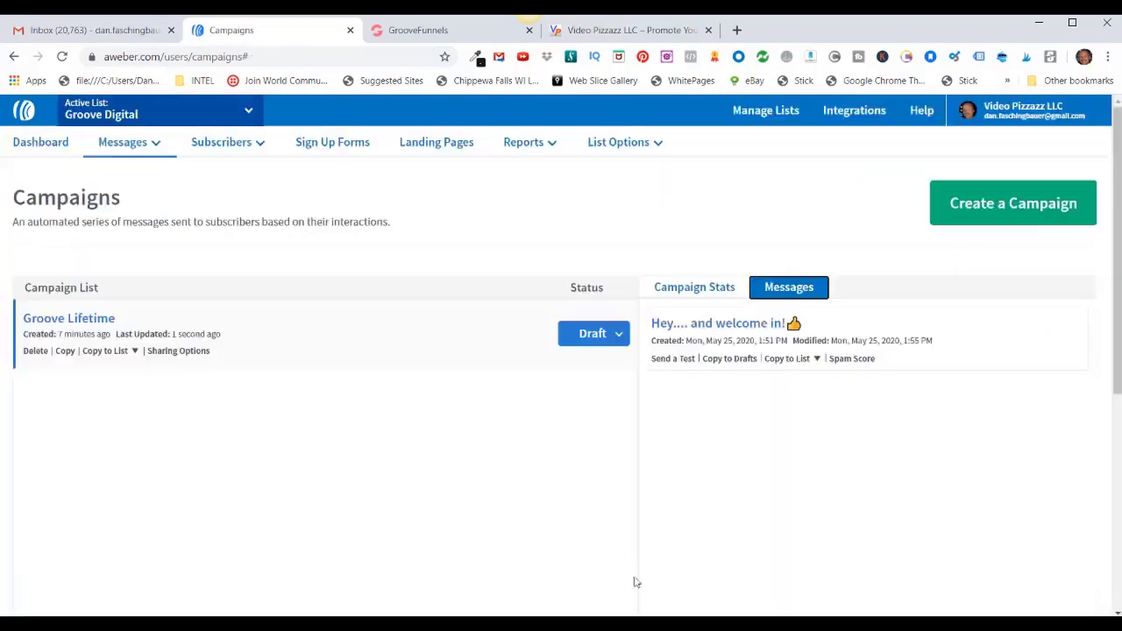
- Reopen Groove Lifetime, add a Send Message step after the wait using the Drag & Drop Email Builder
left_click(75, 319)
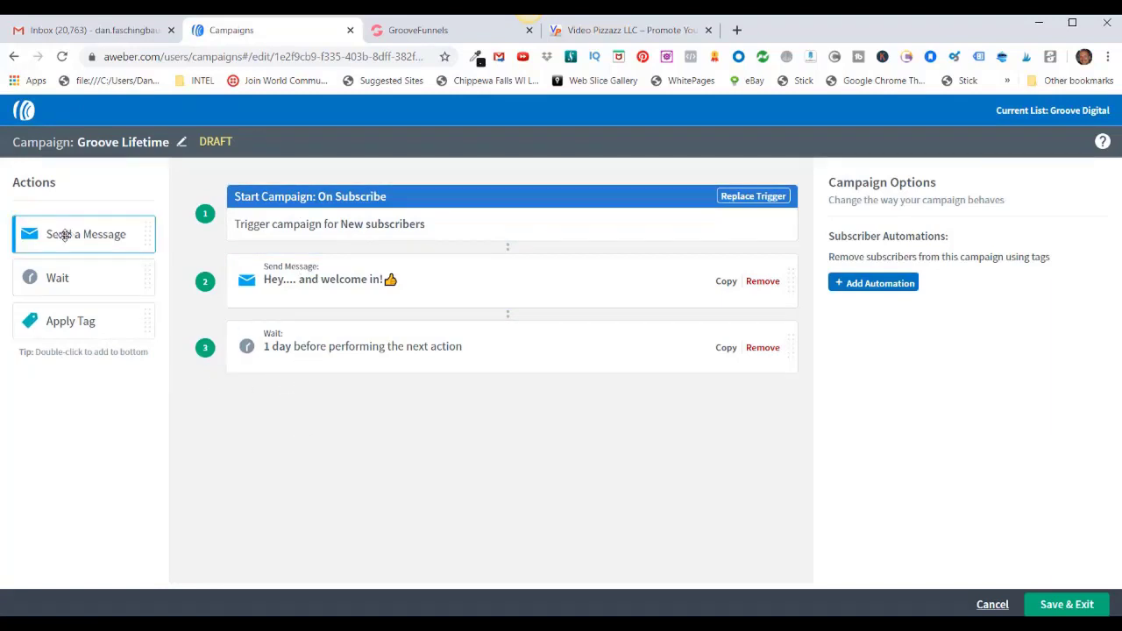
left_click_drag(64, 235, 324, 405)
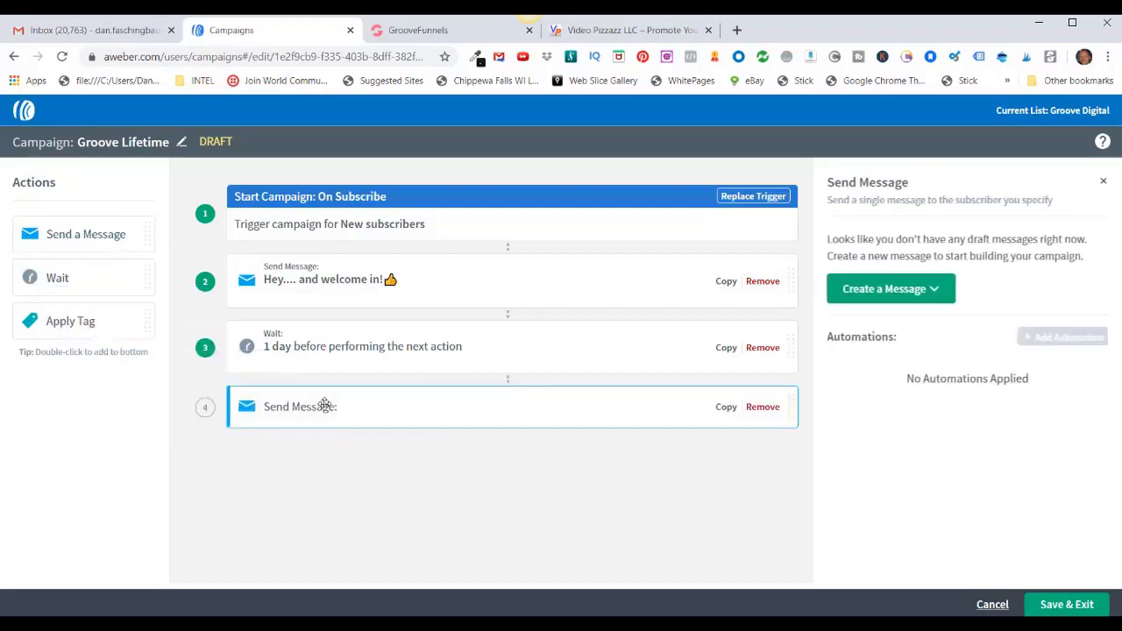
left_click(906, 293)
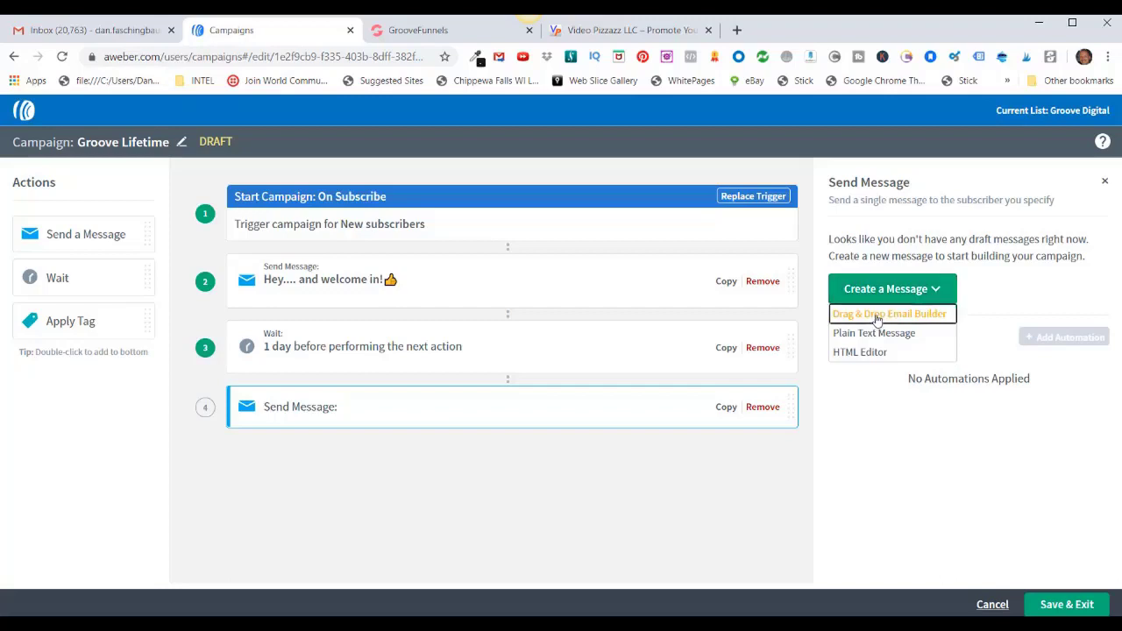
left_click(877, 318)
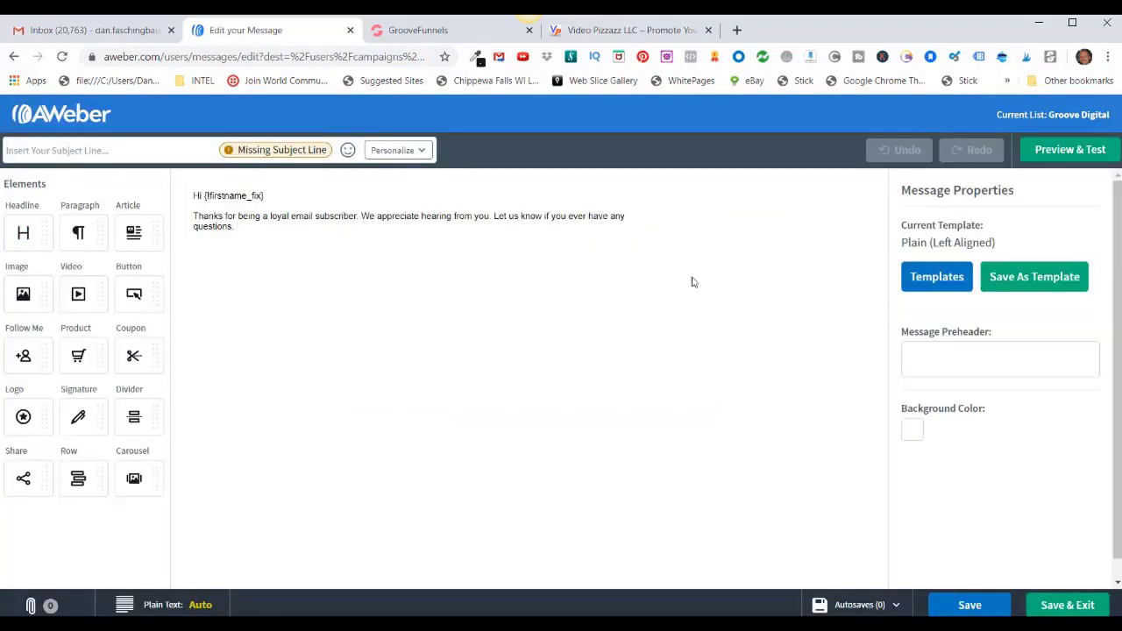
- Go to the Groove affiliate program page in the GrooveFunnels dashboard
left_click(408, 32)
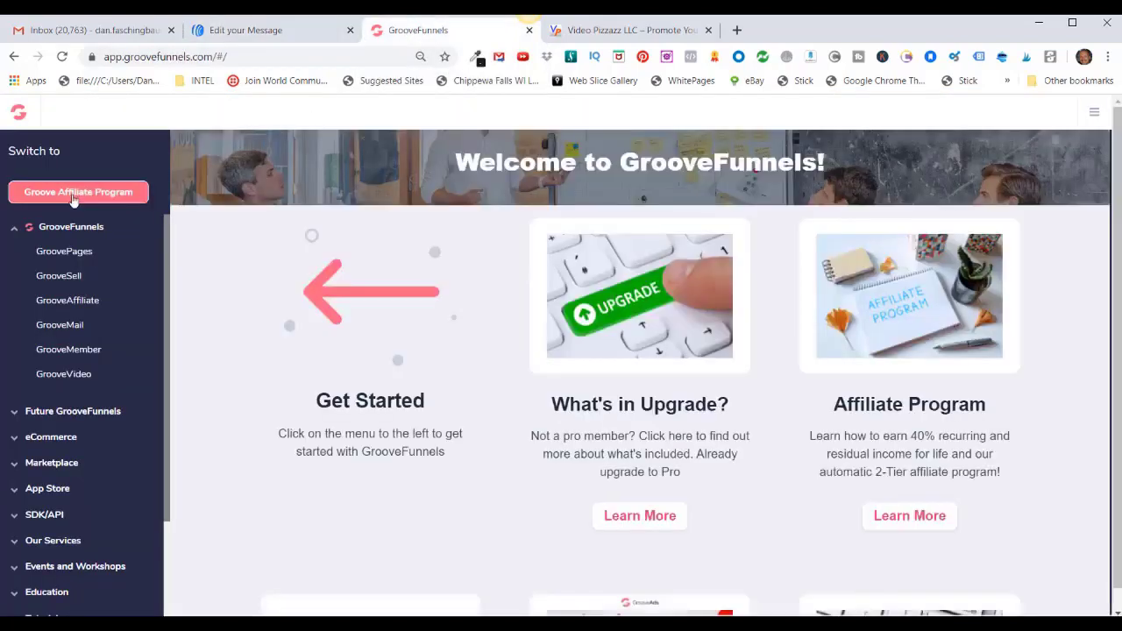
left_click(77, 194)
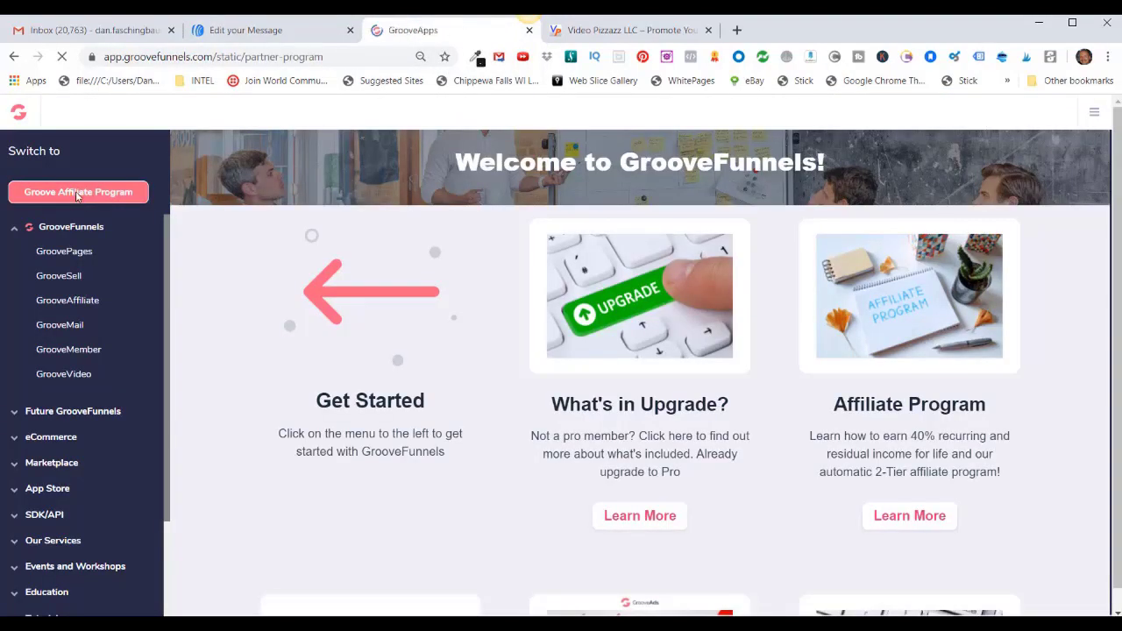
scroll(496, 287, "down", 6)
scroll(496, 293, "down", 2)
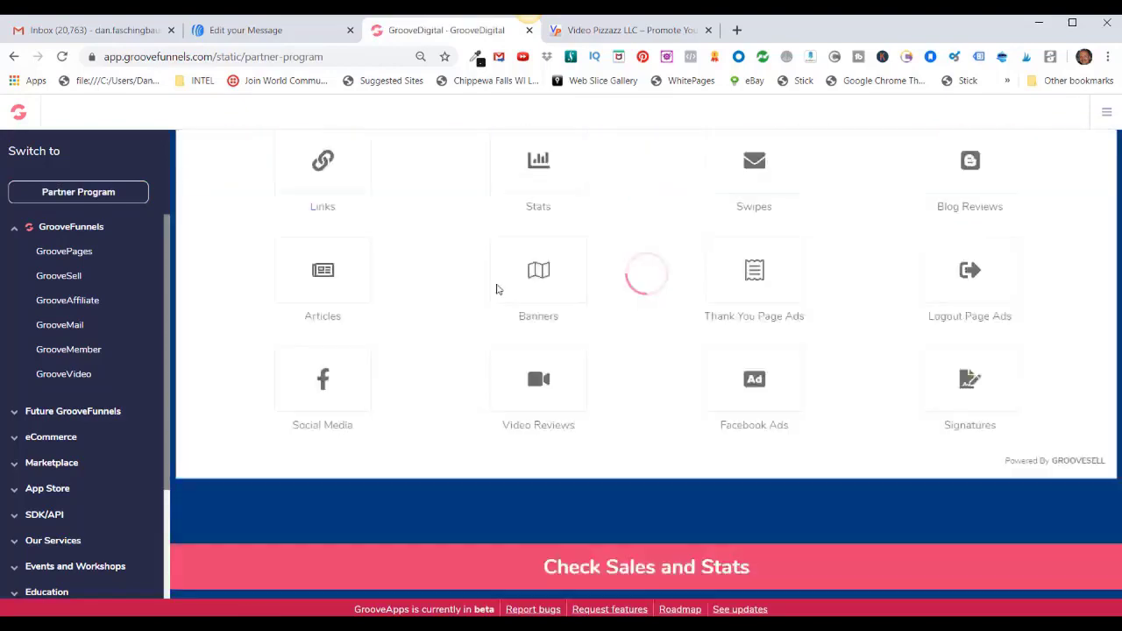
scroll(496, 293, "up", 3)
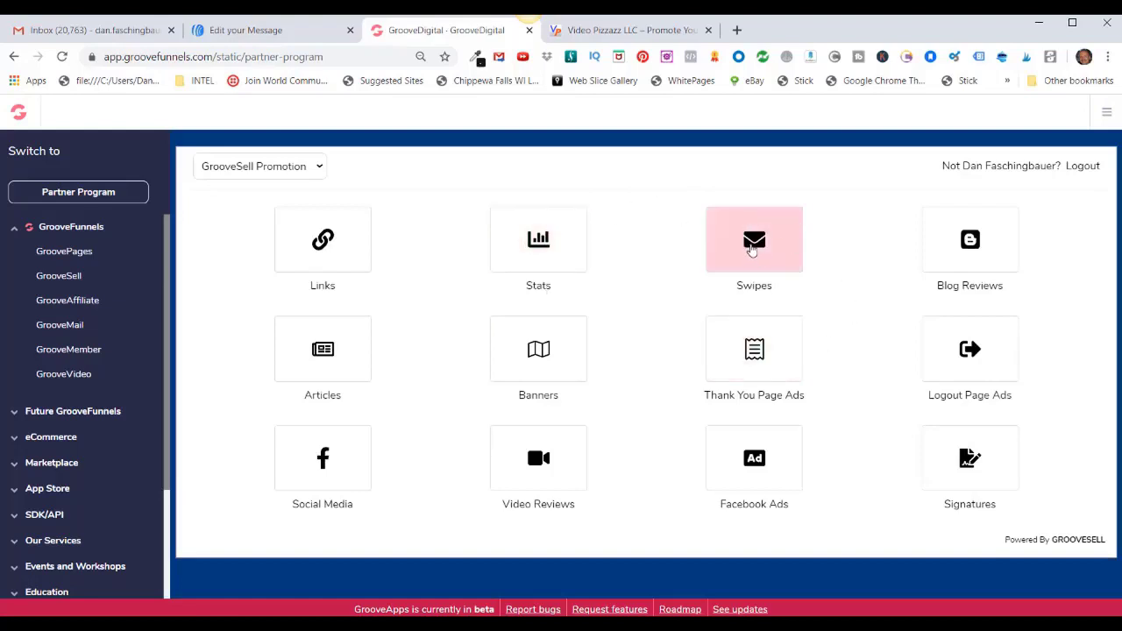
- Display the GrooveSell Promotion Covid broadcast swipe email's body as raw HTML
left_click(750, 249)
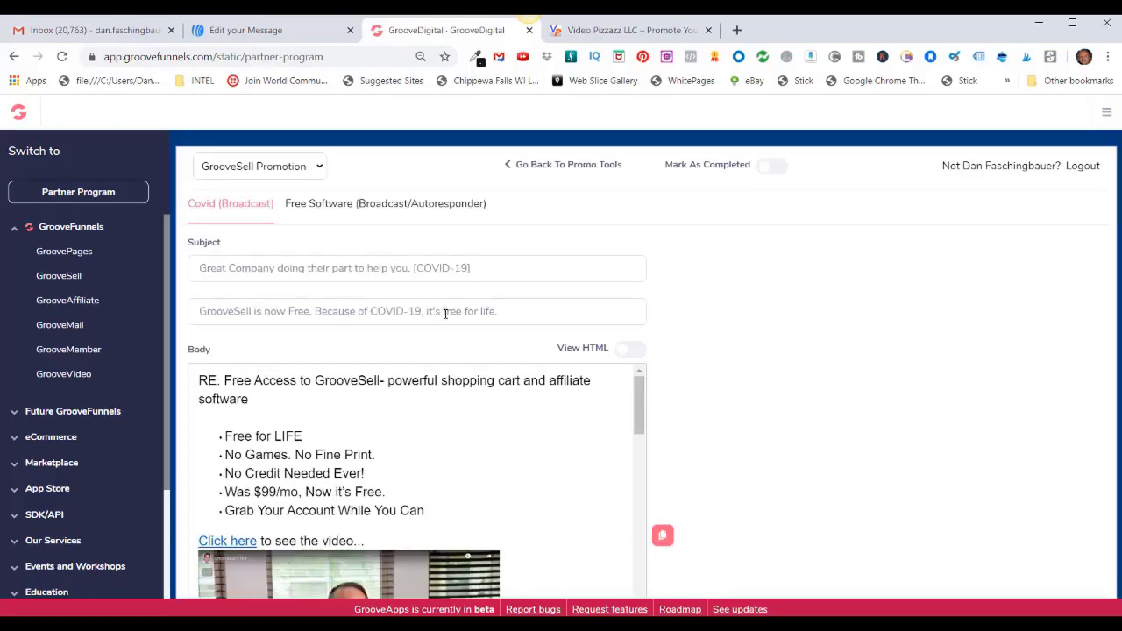
scroll(458, 417, "down", 12)
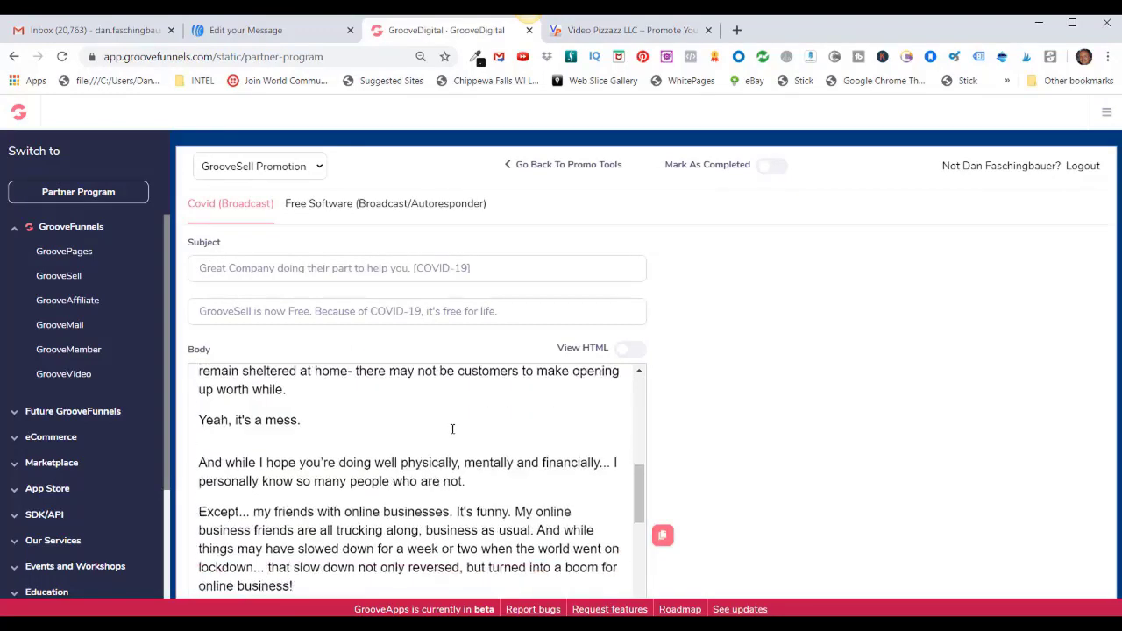
scroll(452, 429, "down", 10)
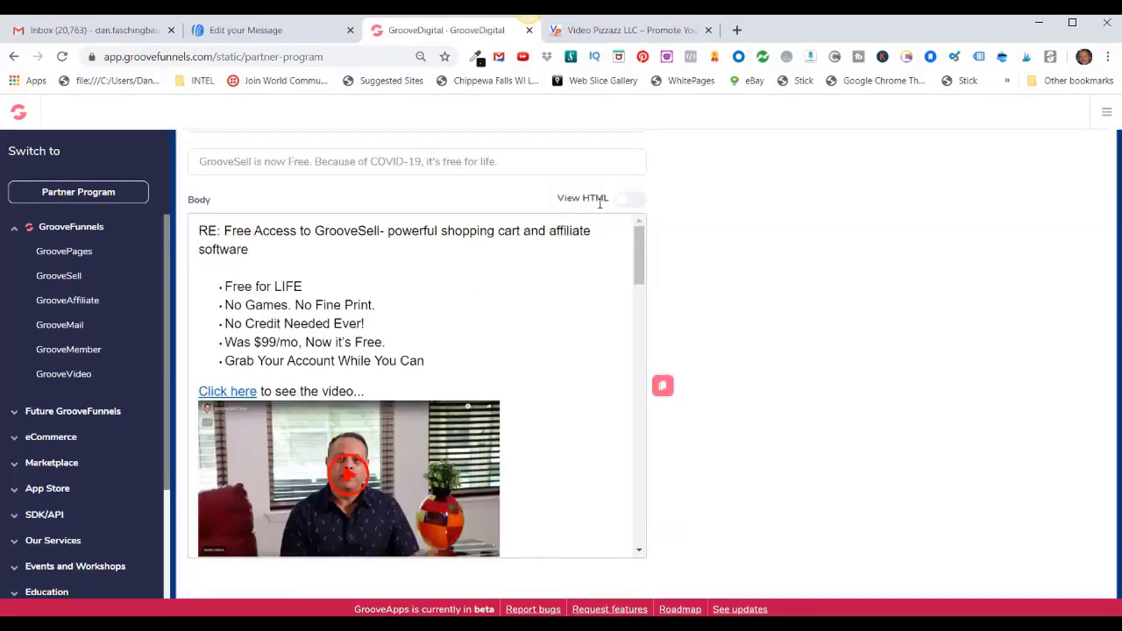
left_click(637, 202)
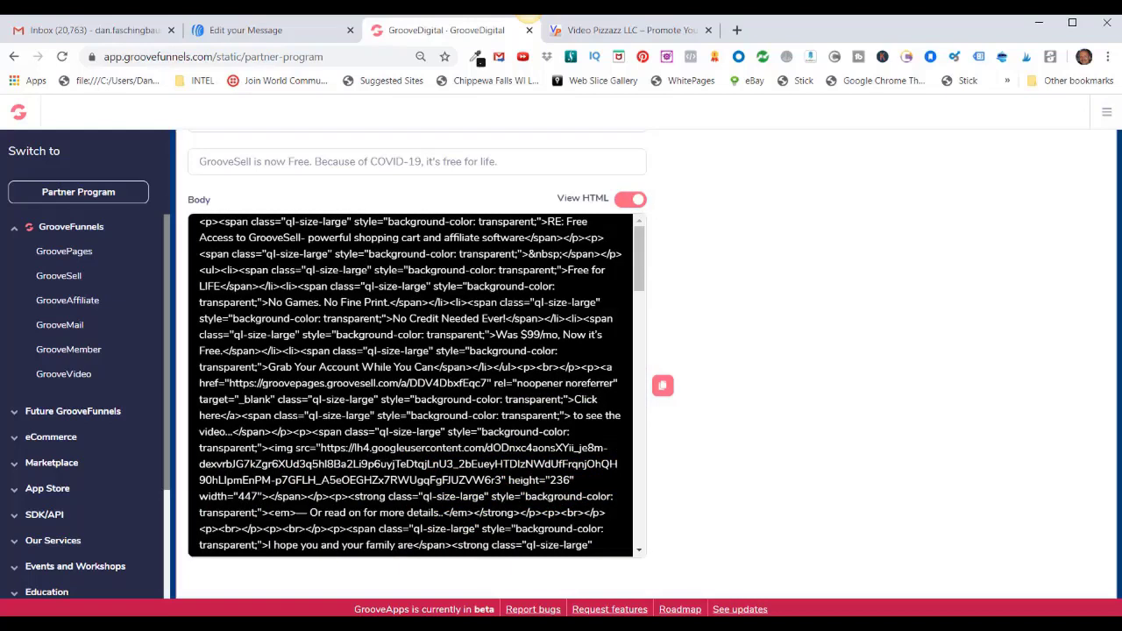
left_click(238, 30)
- Paste the GrooveSell swipe email HTML into the text block's source view
left_click(356, 211)
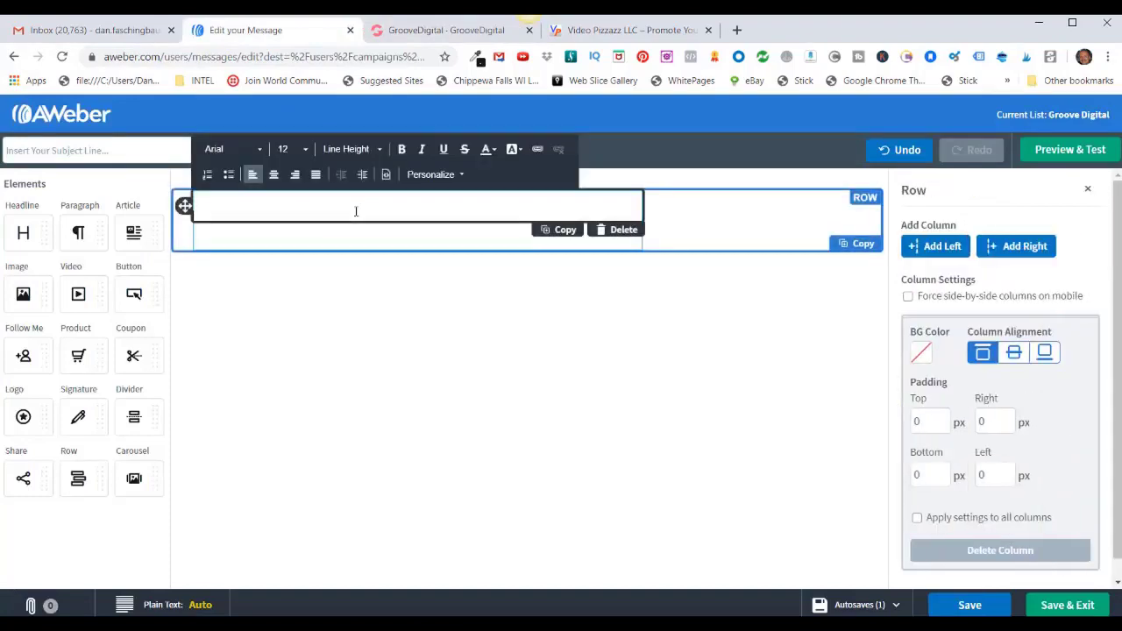
left_click(387, 176)
left_click(346, 385)
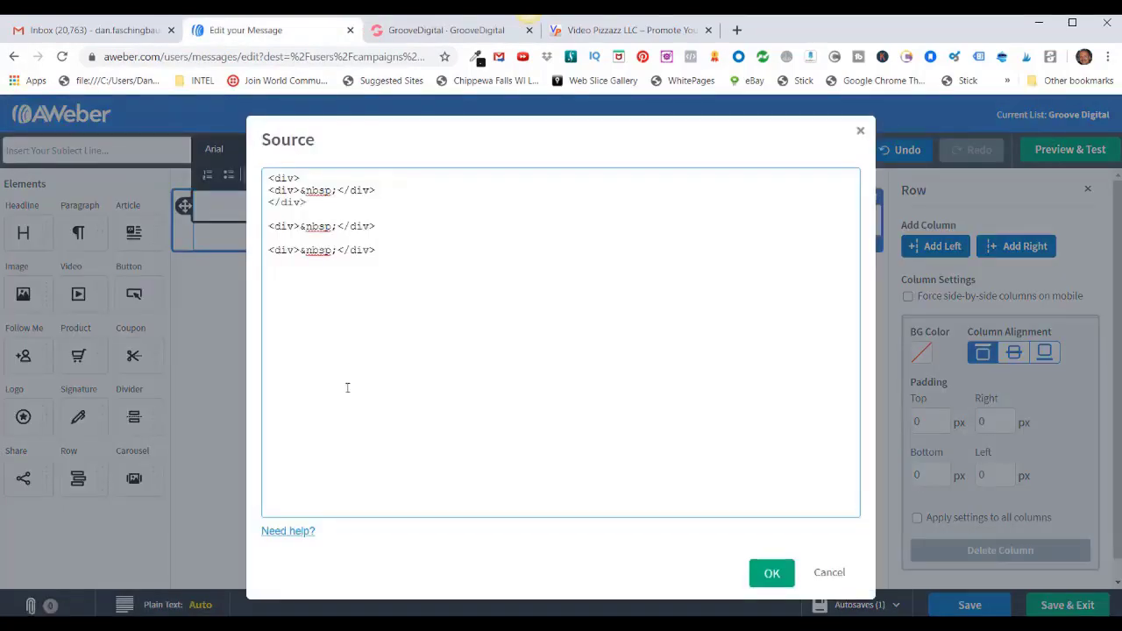
key("ctrl+v")
- Delete the empty leading <div> lines and apply the HTML to the message body
scroll(348, 389, "up", 15)
left_click_drag(377, 250, 252, 187)
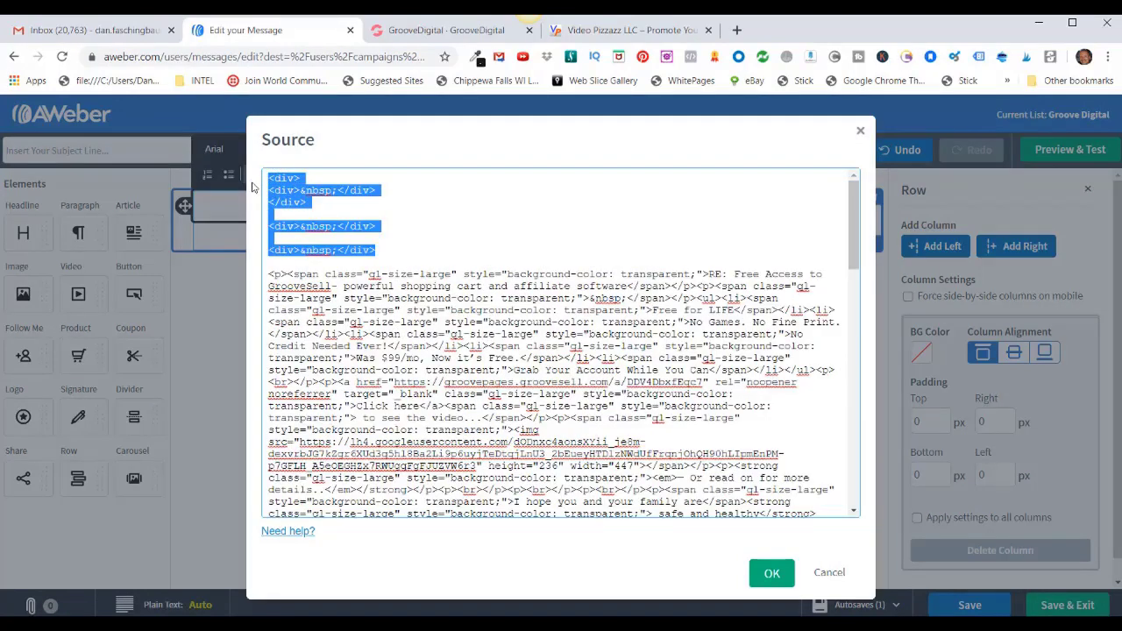
key("Delete")
key("Delete")
key("Delete")
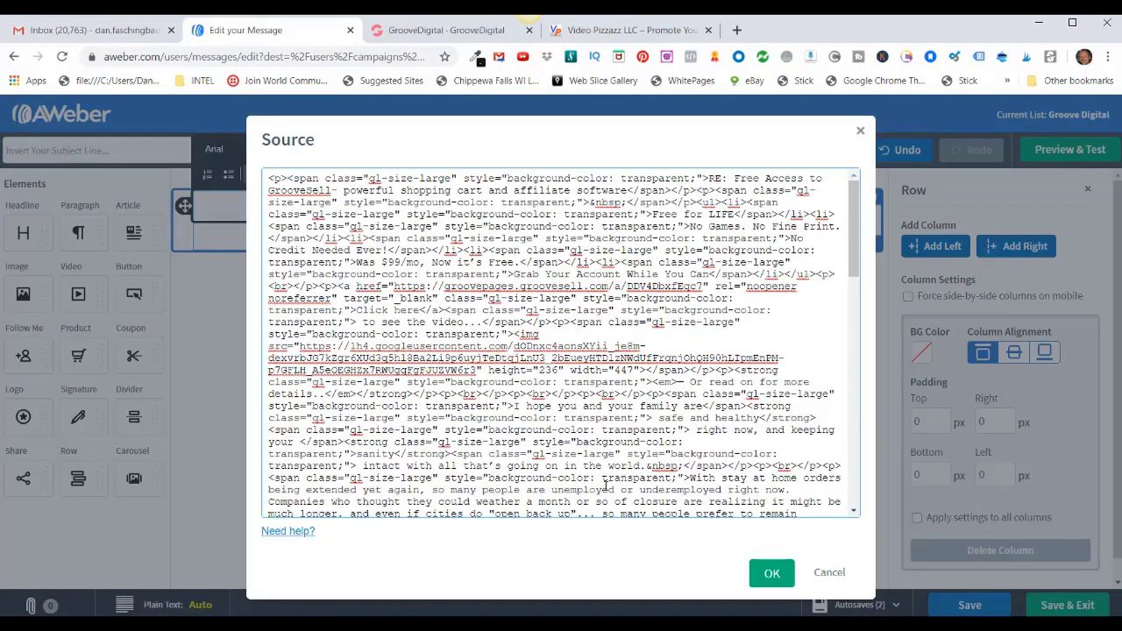
left_click(771, 574)
scroll(561, 409, "down", 12)
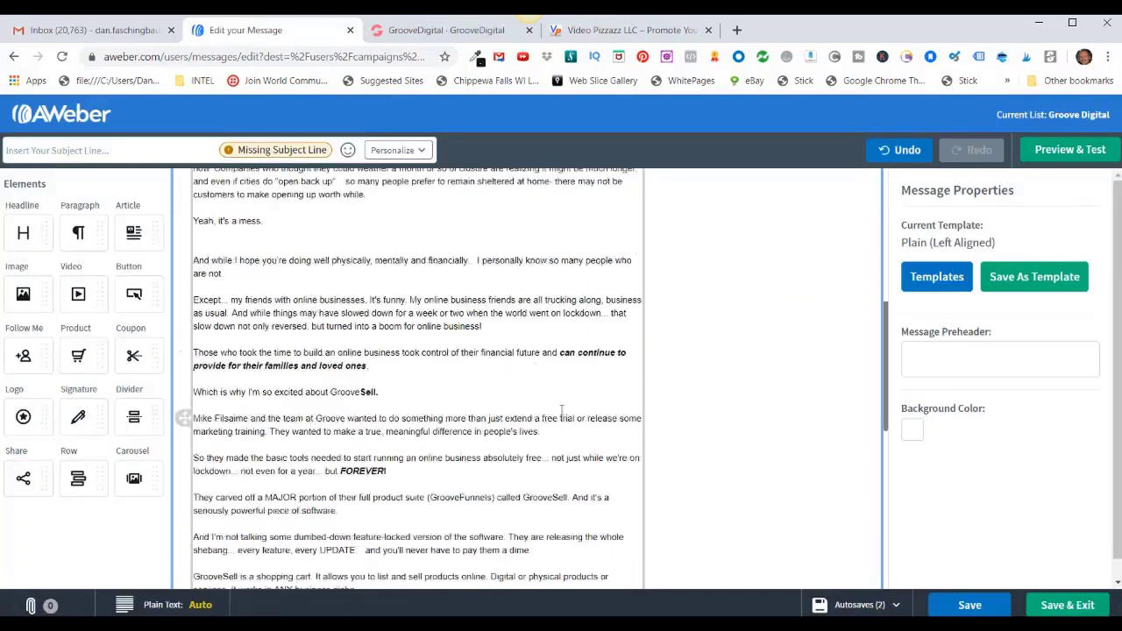
scroll(561, 409, "down", 3)
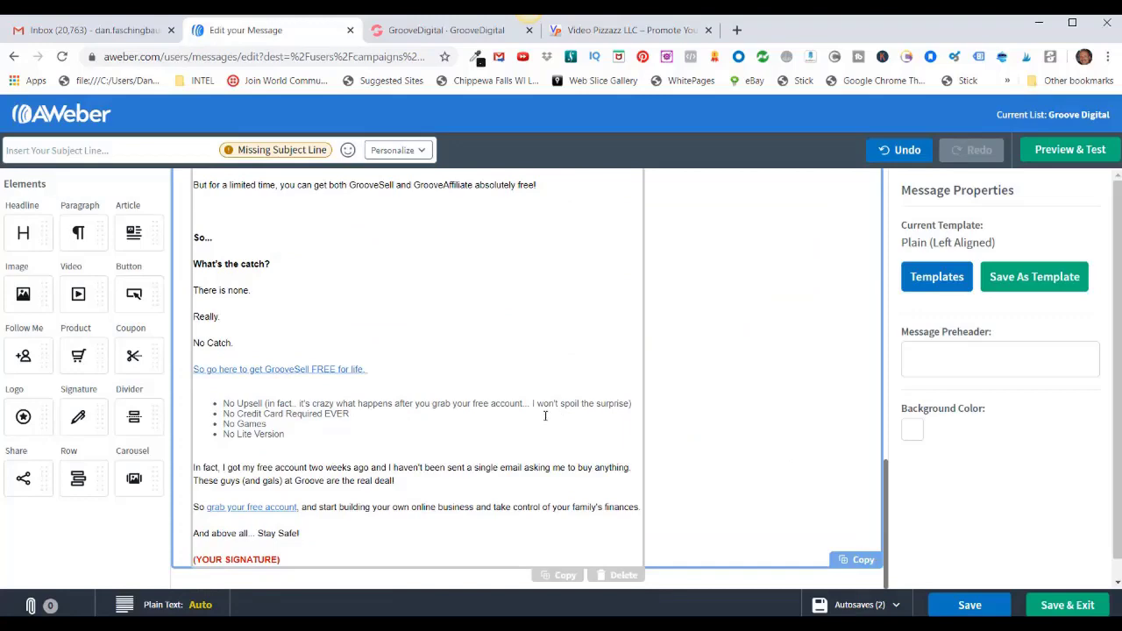
scroll(349, 279, "up", 15)
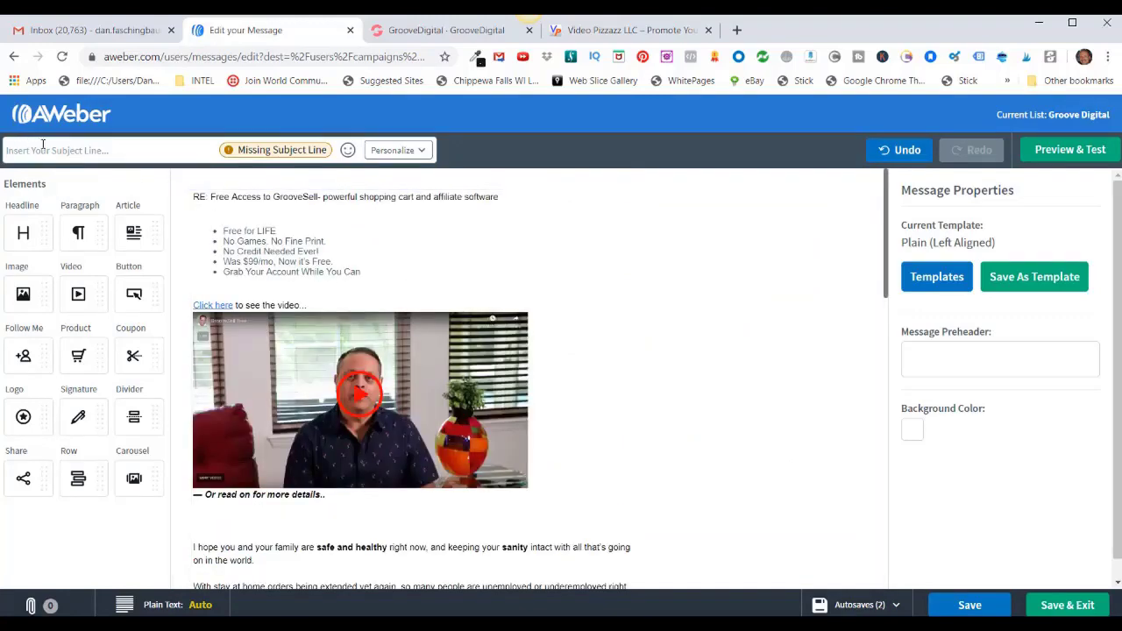
- Paste the GrooveSell sentence as subject, editing it to 'GrooveSell and GroovePages are now Free...'
key("ctrl+Tab")
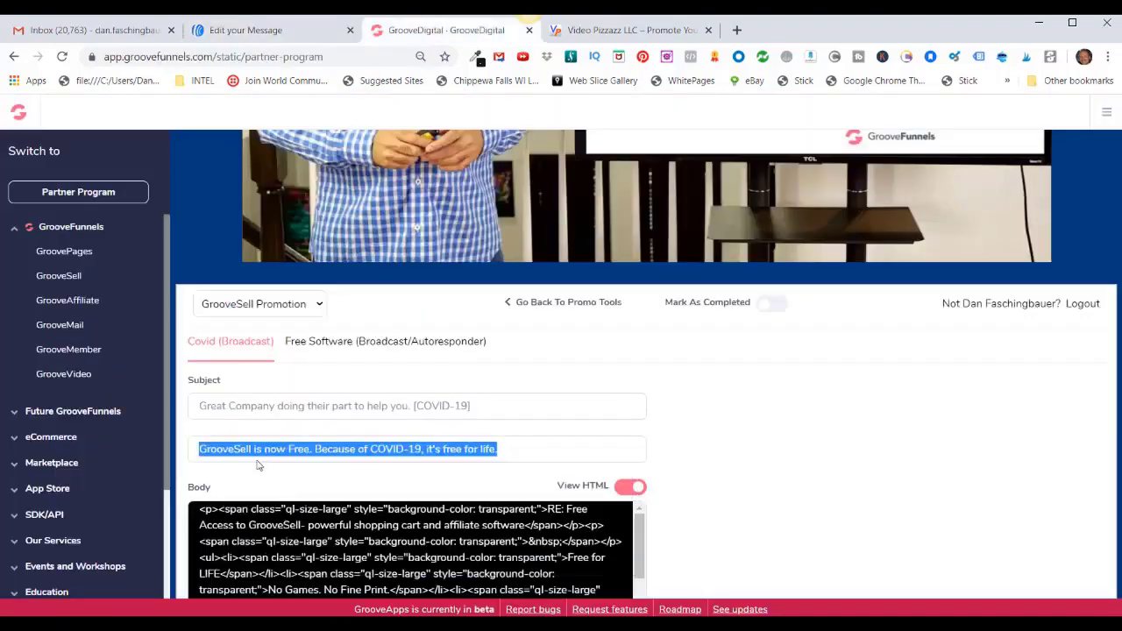
left_click(235, 30)
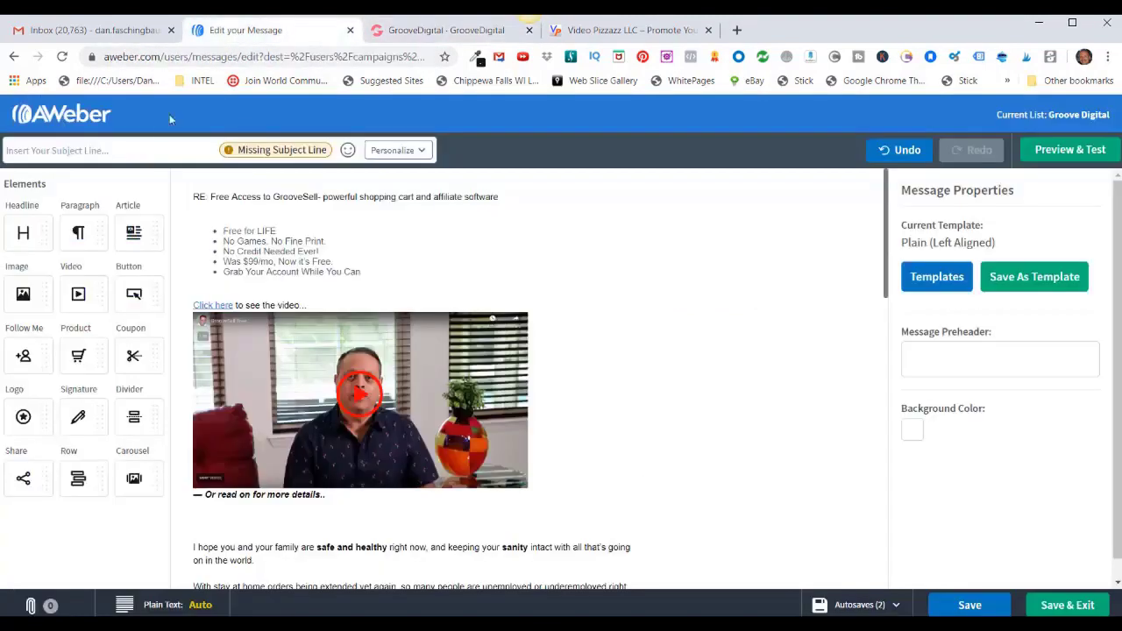
right_click(6, 151)
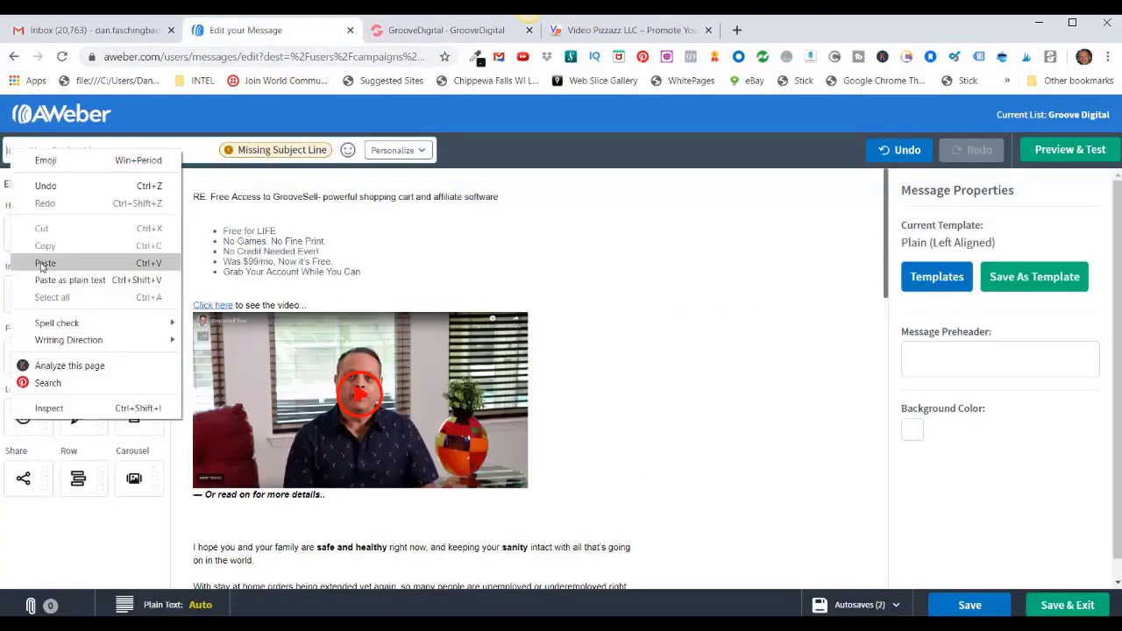
left_click(39, 261)
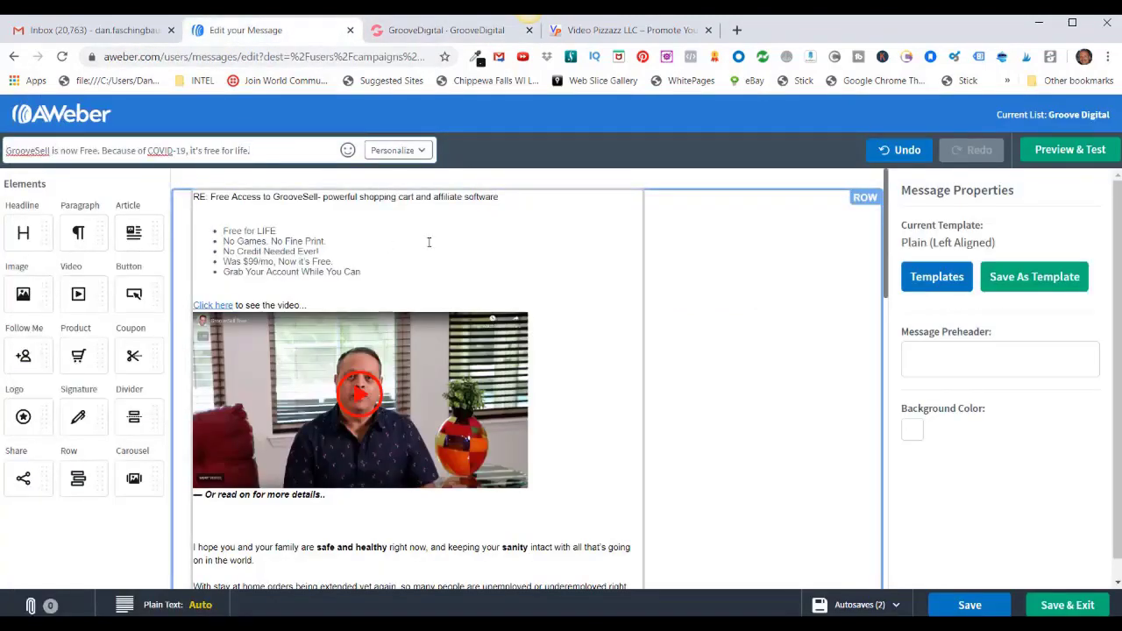
type("and Groove")
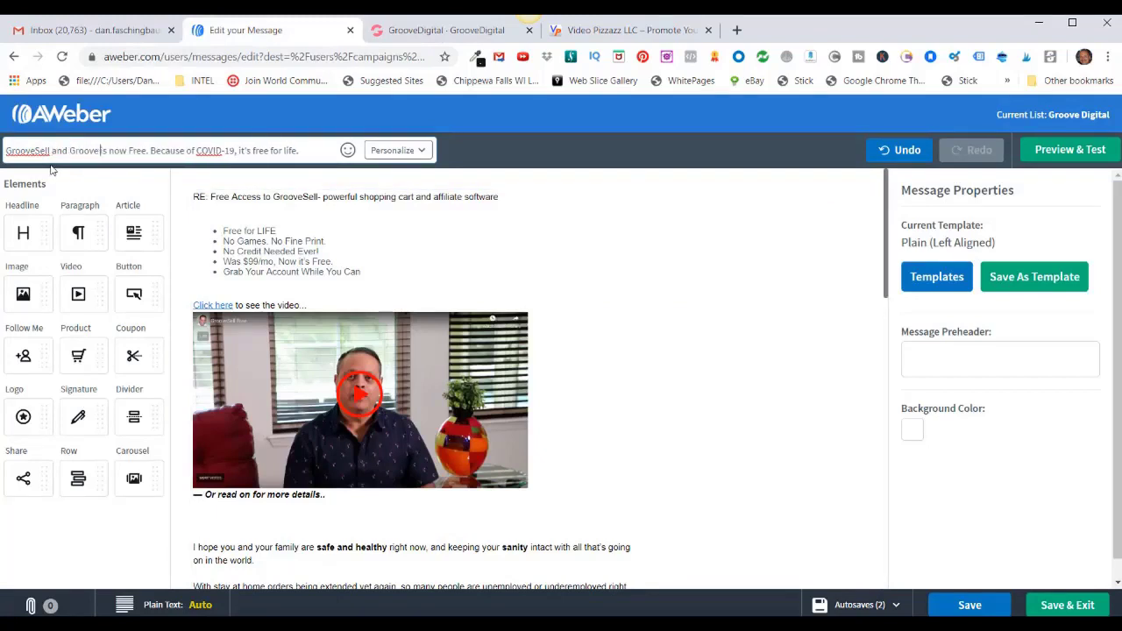
type("Pages are")
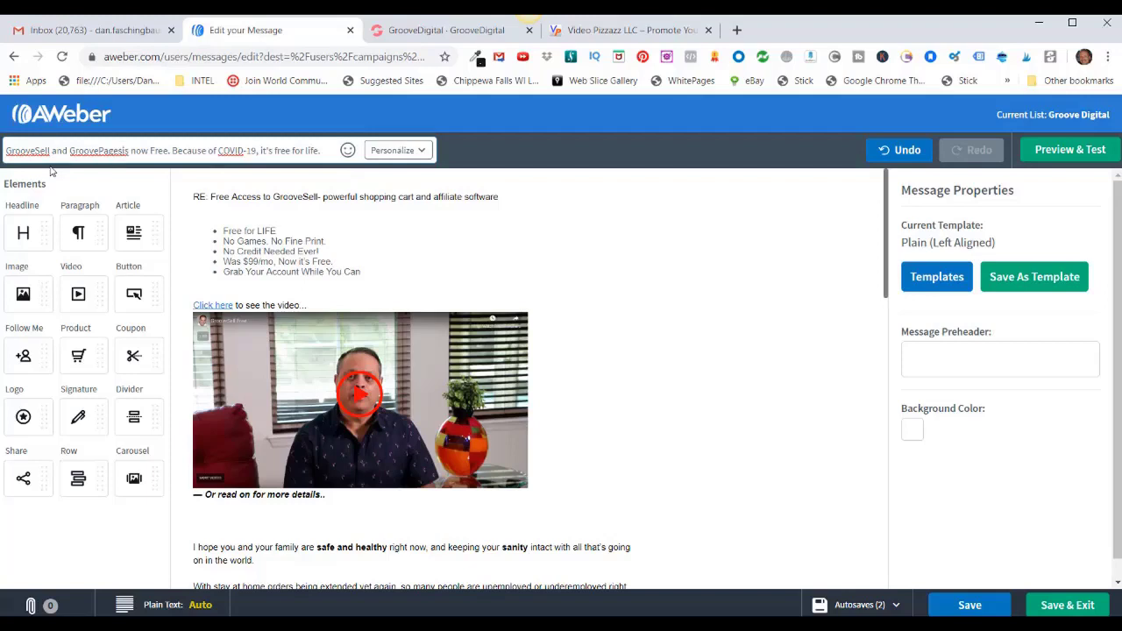
key("Delete")
key("Delete")
key("Delete")
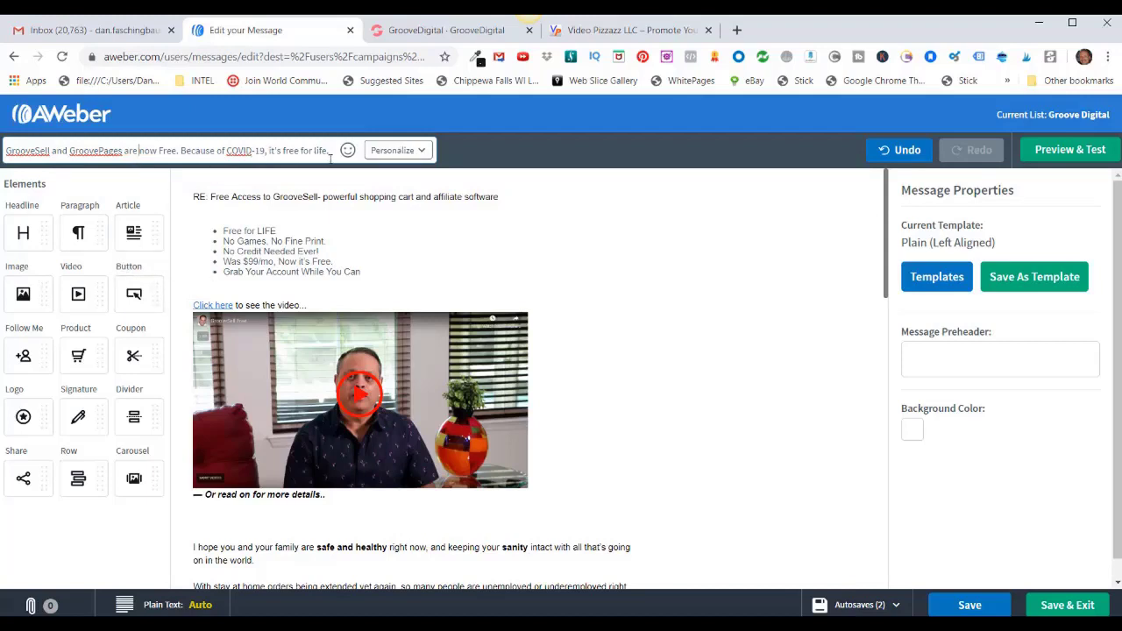
- Replace the signature placeholder with the sender's name and save the GrooveSell email to the campaign
scroll(616, 364, "down", 10)
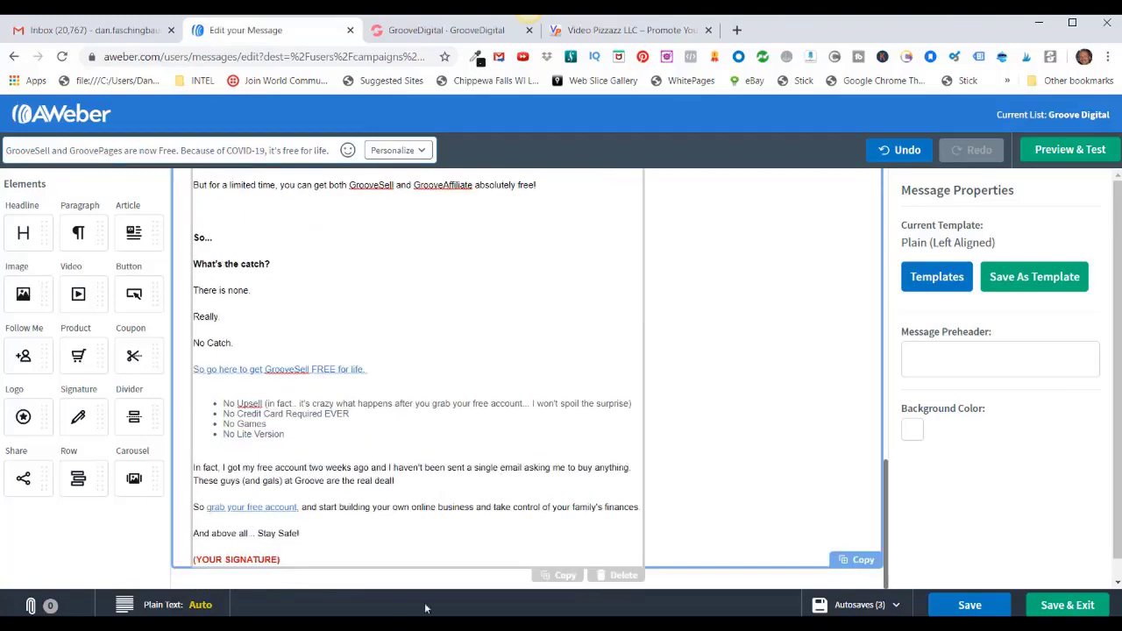
left_click(283, 561)
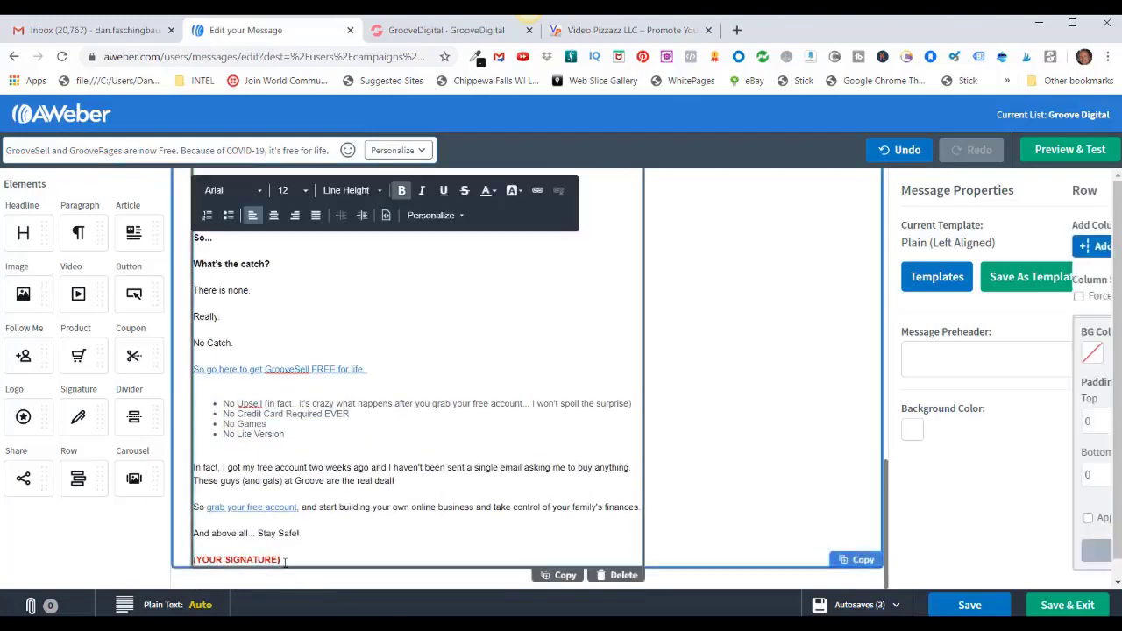
scroll(426, 489, "up", 10)
scroll(426, 489, "down", 6)
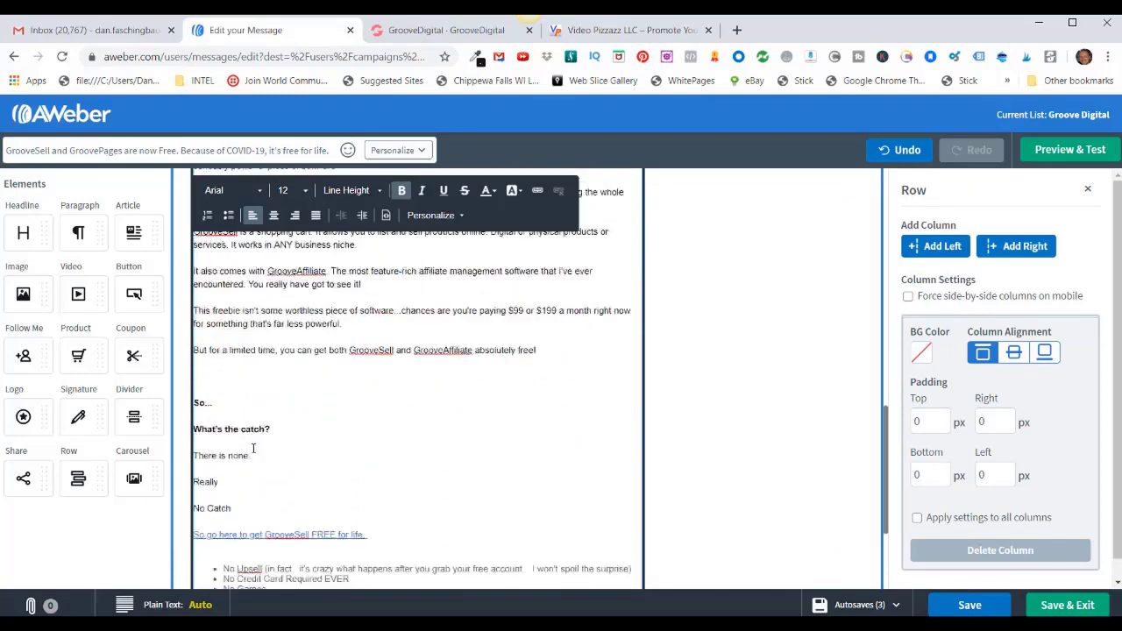
scroll(345, 500, "down", 3)
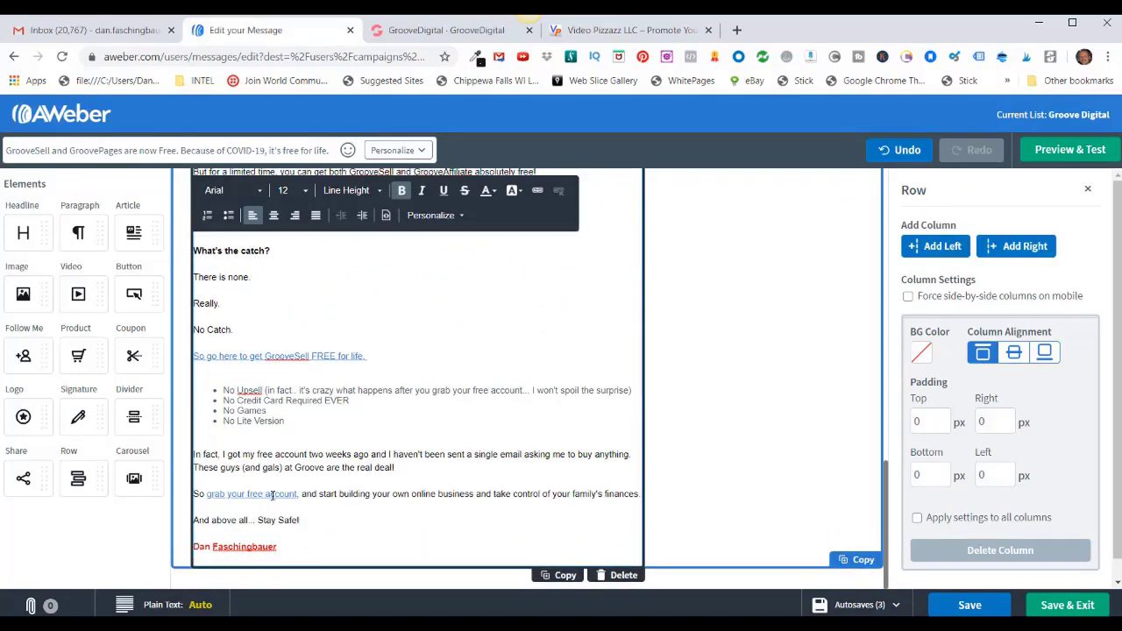
scroll(293, 411, "up", 10)
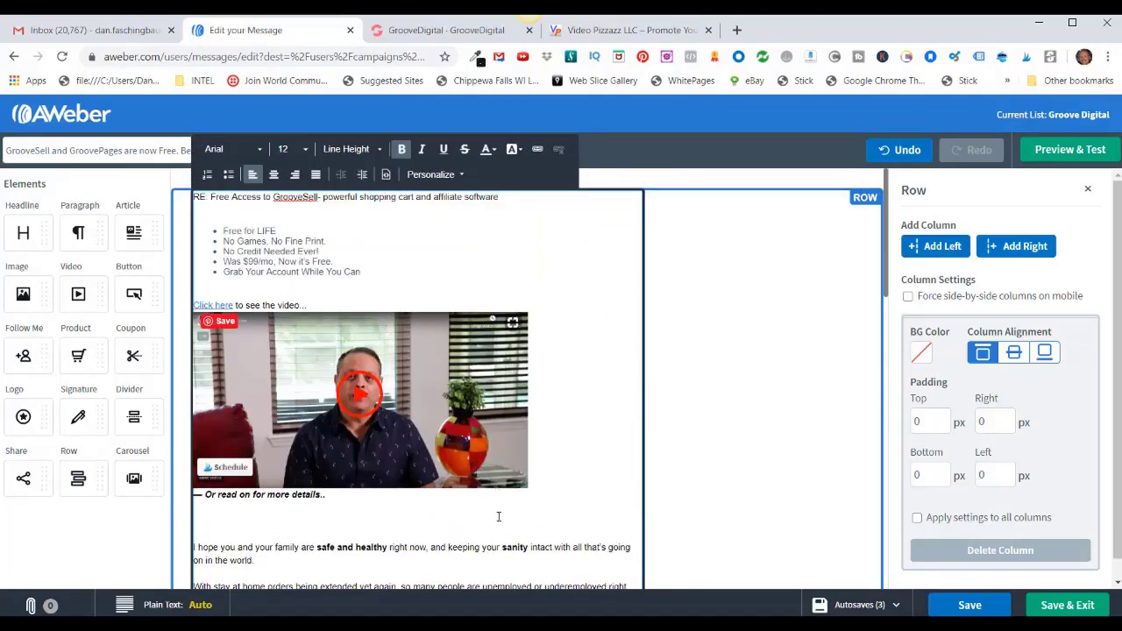
left_click(970, 607)
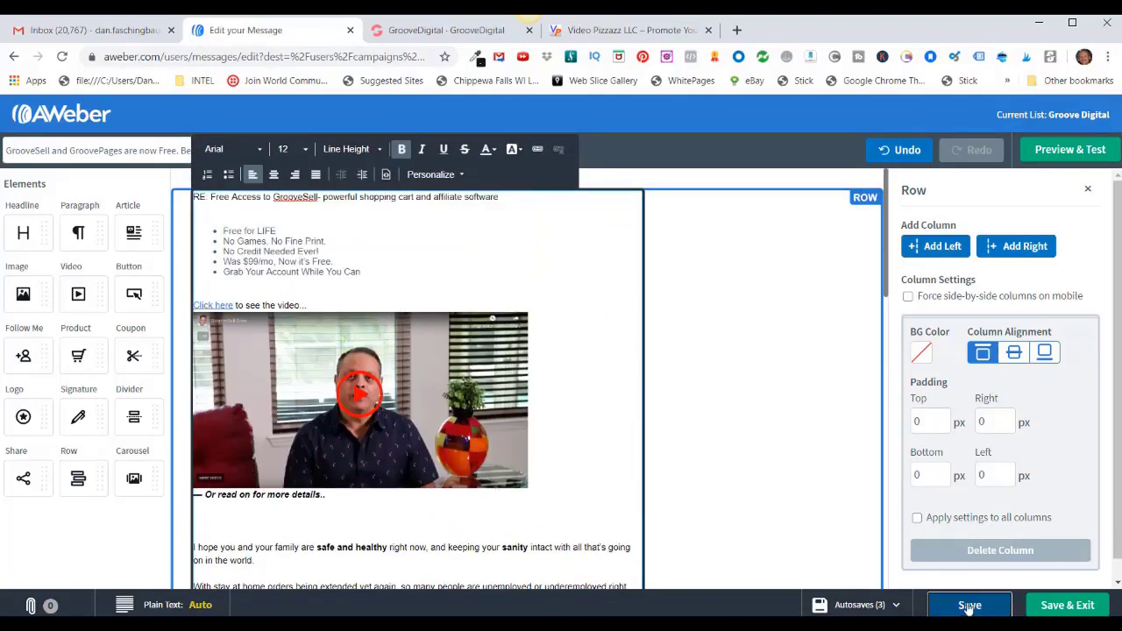
left_click(1061, 606)
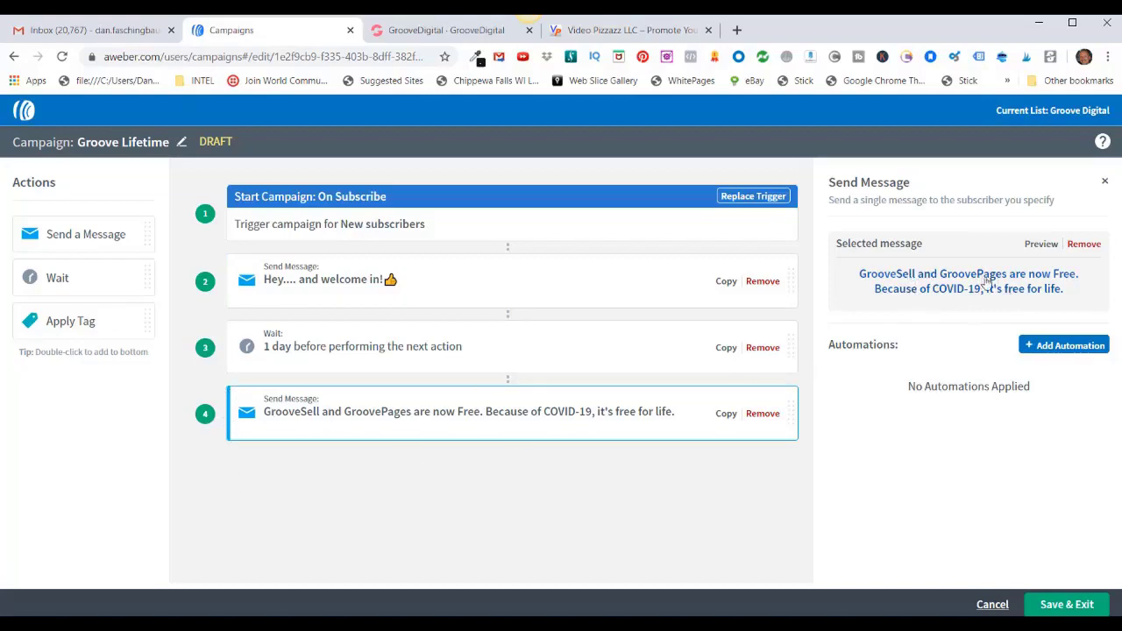
- Preview the GrooveSell message and test its 'Click here' video link
left_click(1040, 244)
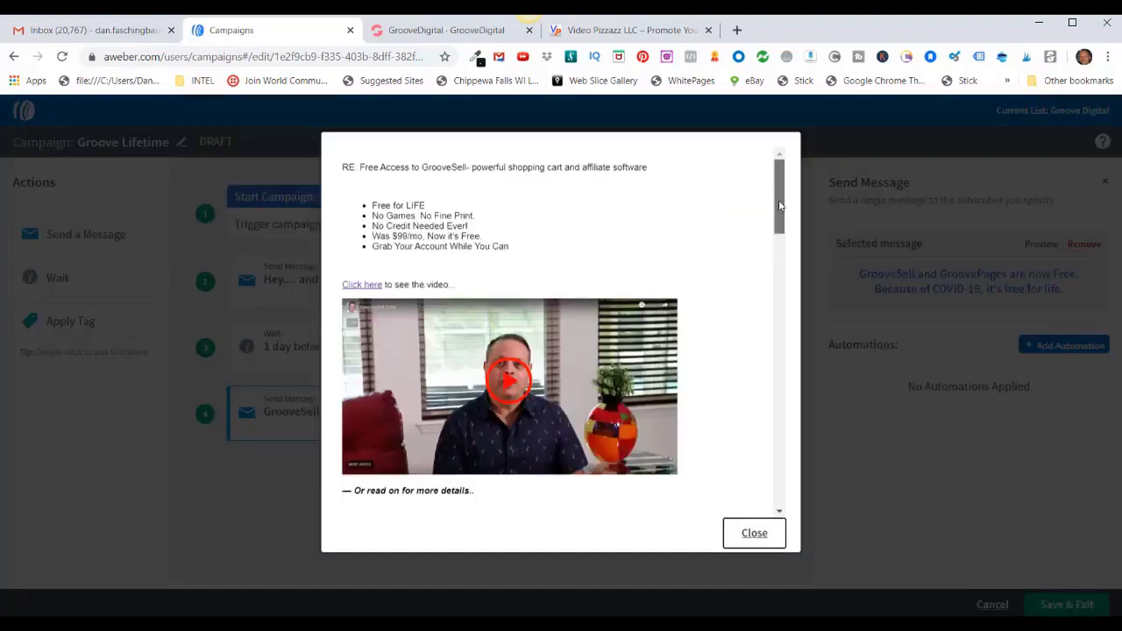
scroll(730, 362, "down", 15)
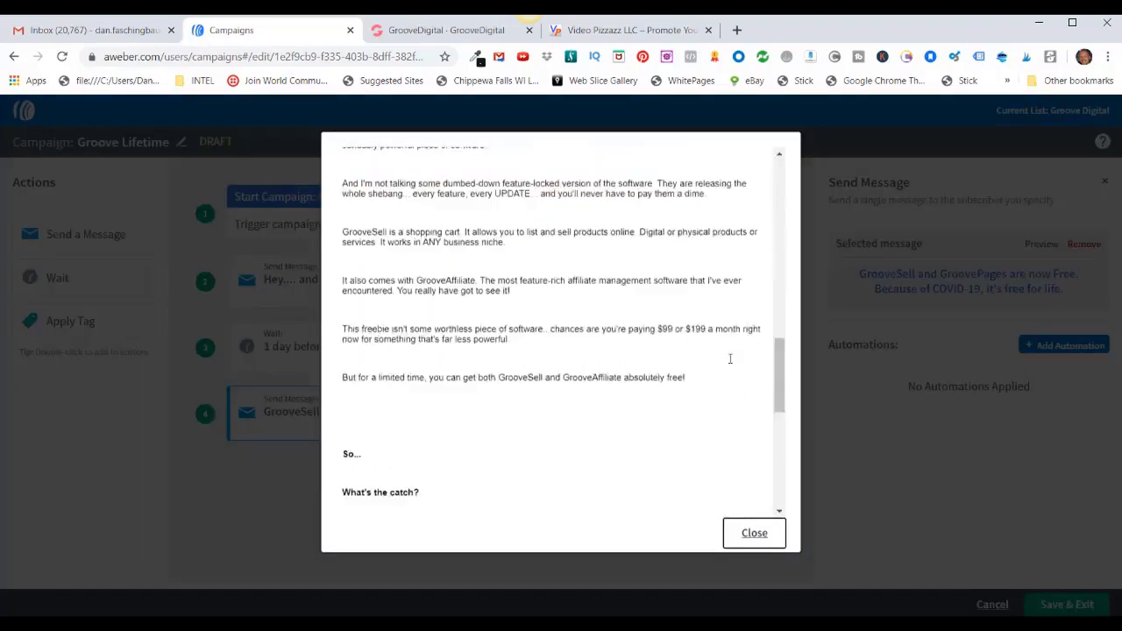
scroll(730, 362, "up", 15)
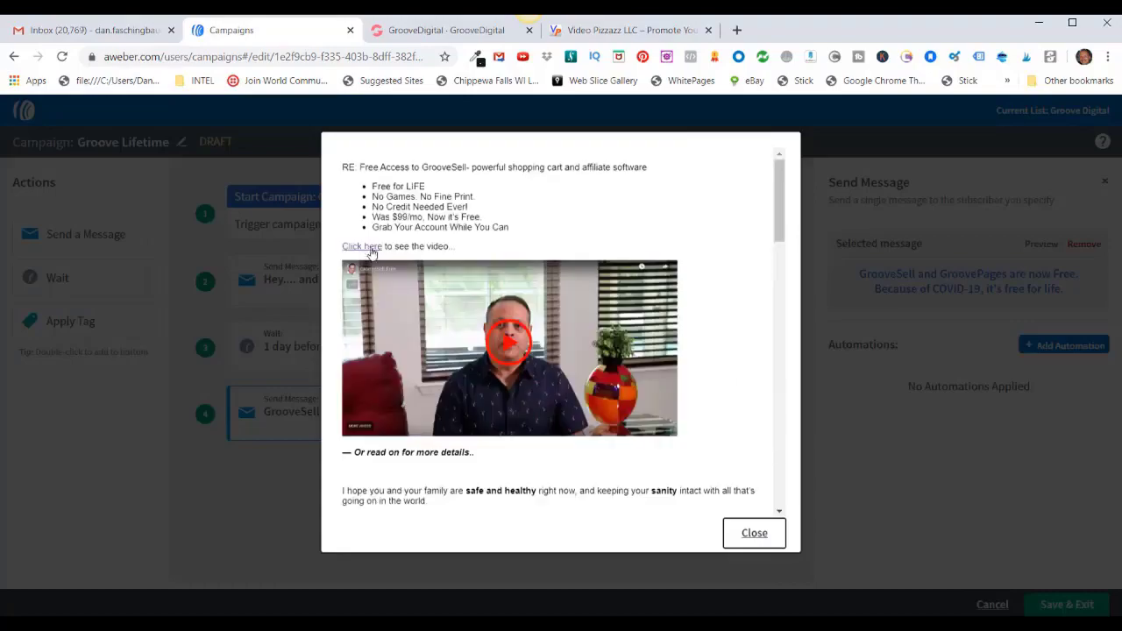
left_click(372, 249)
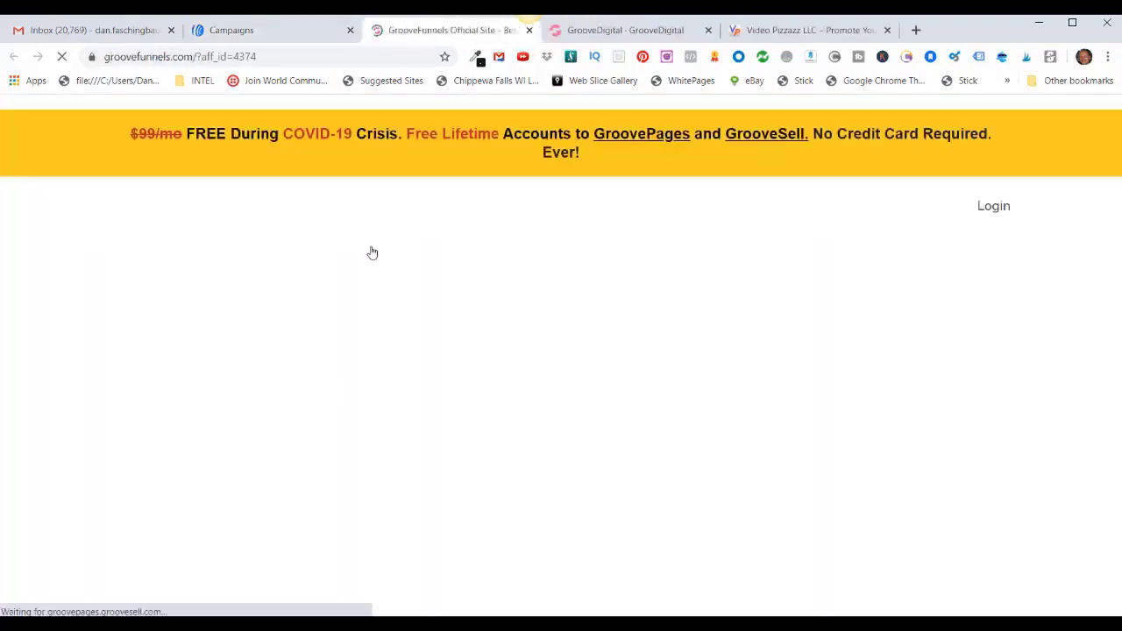
- Look over the GrooveFunnels free-account sales page, then close its tab
scroll(371, 251, "down", 4)
scroll(635, 318, "down", 15)
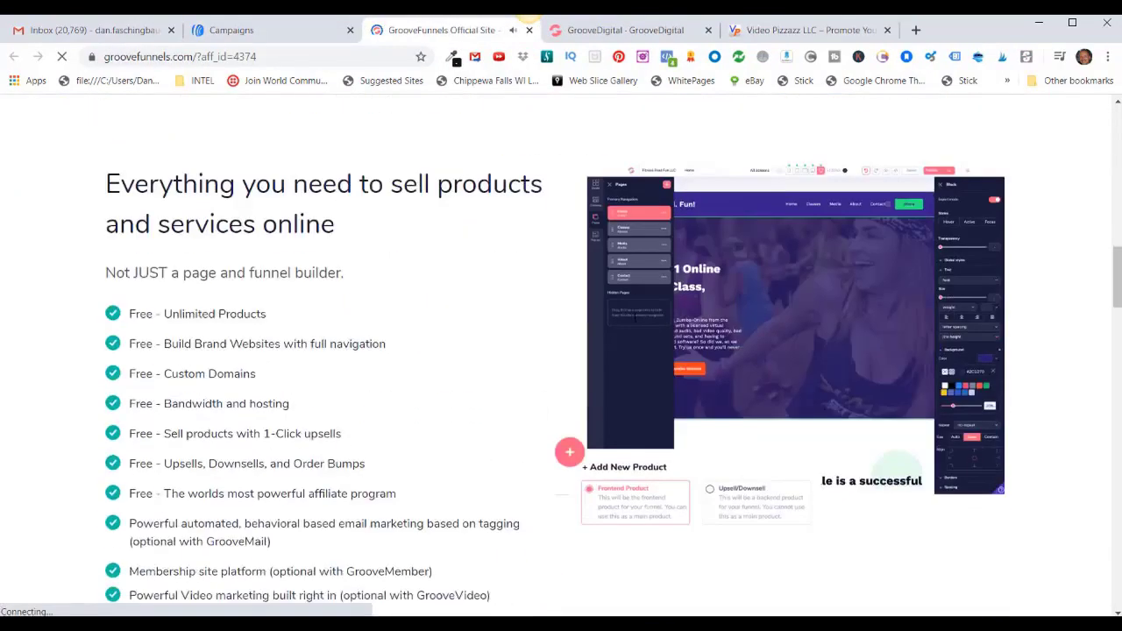
scroll(635, 318, "down", 15)
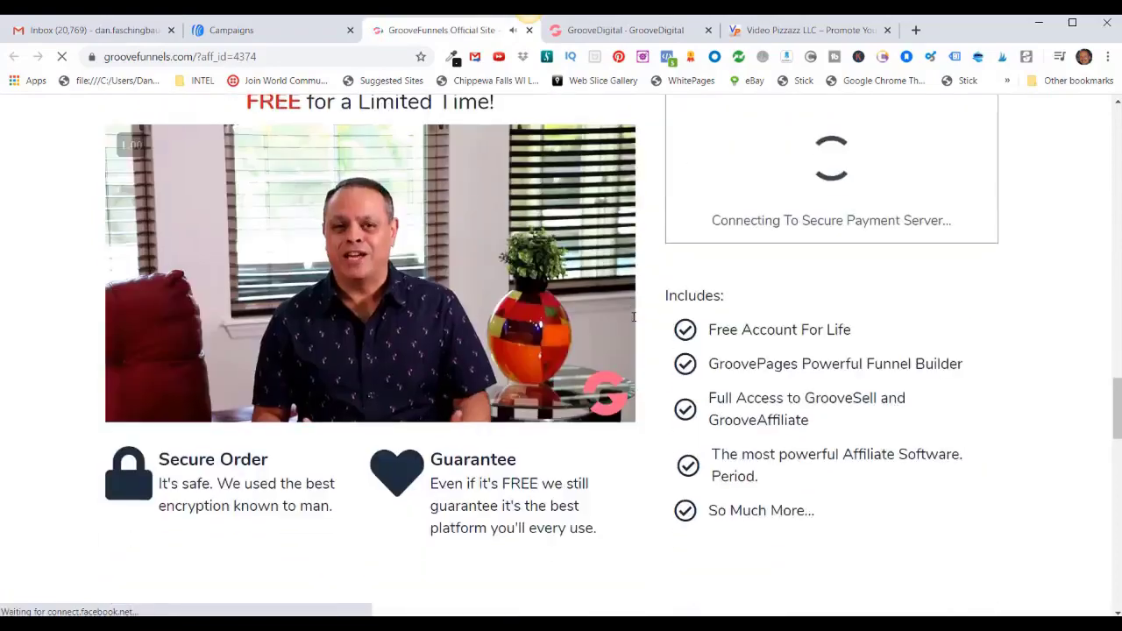
scroll(633, 315, "down", 7)
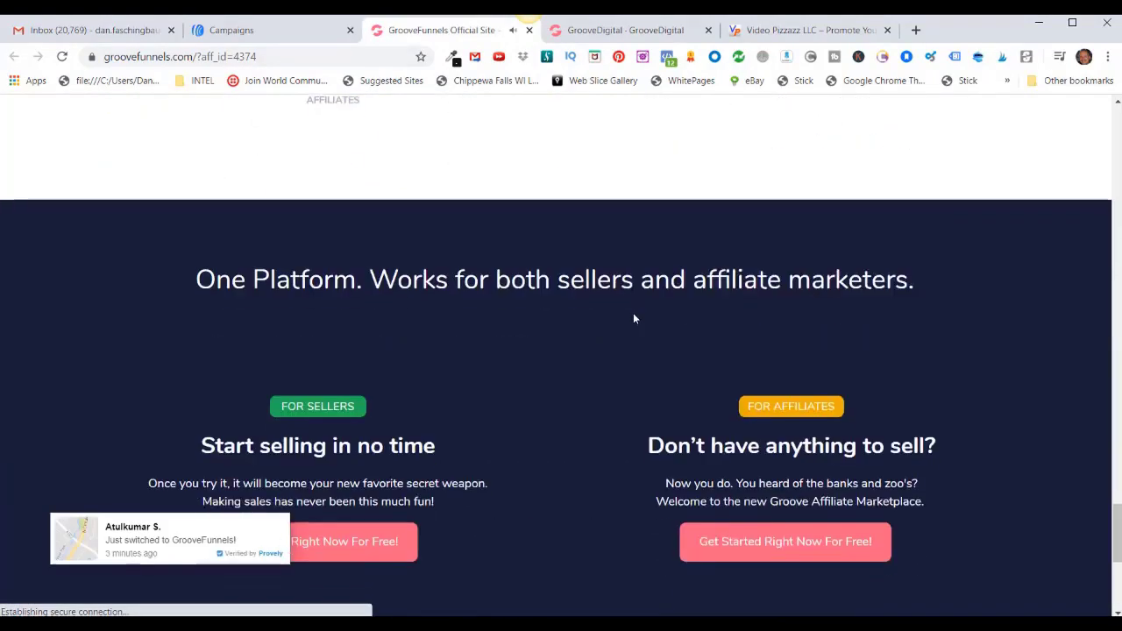
scroll(635, 317, "up", 8)
scroll(635, 318, "up", 6)
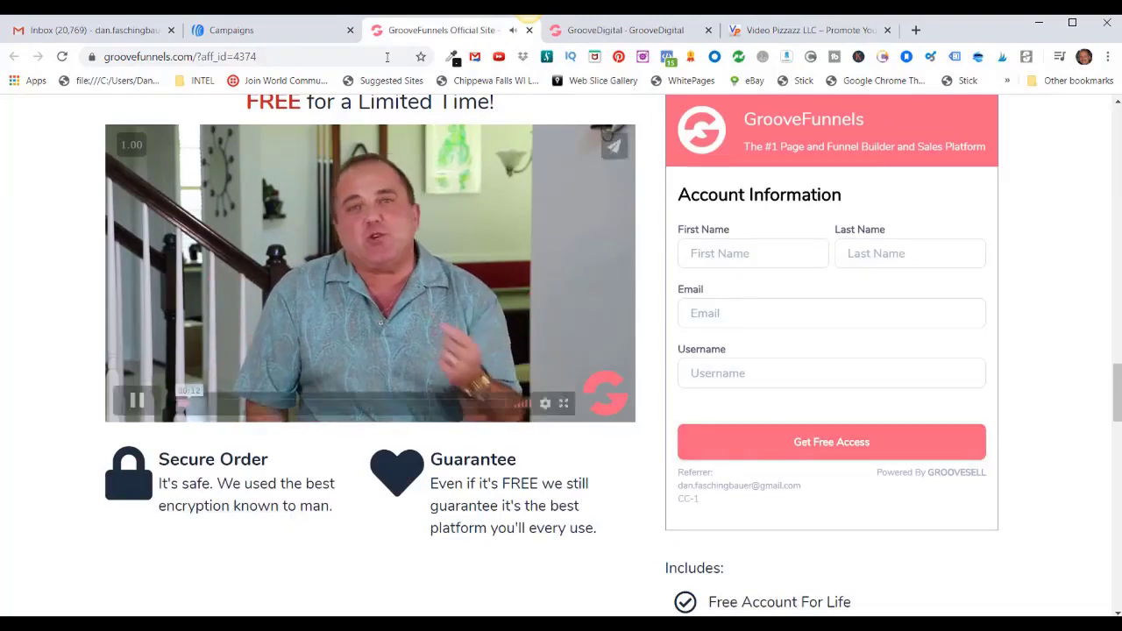
key("ctrl+w")
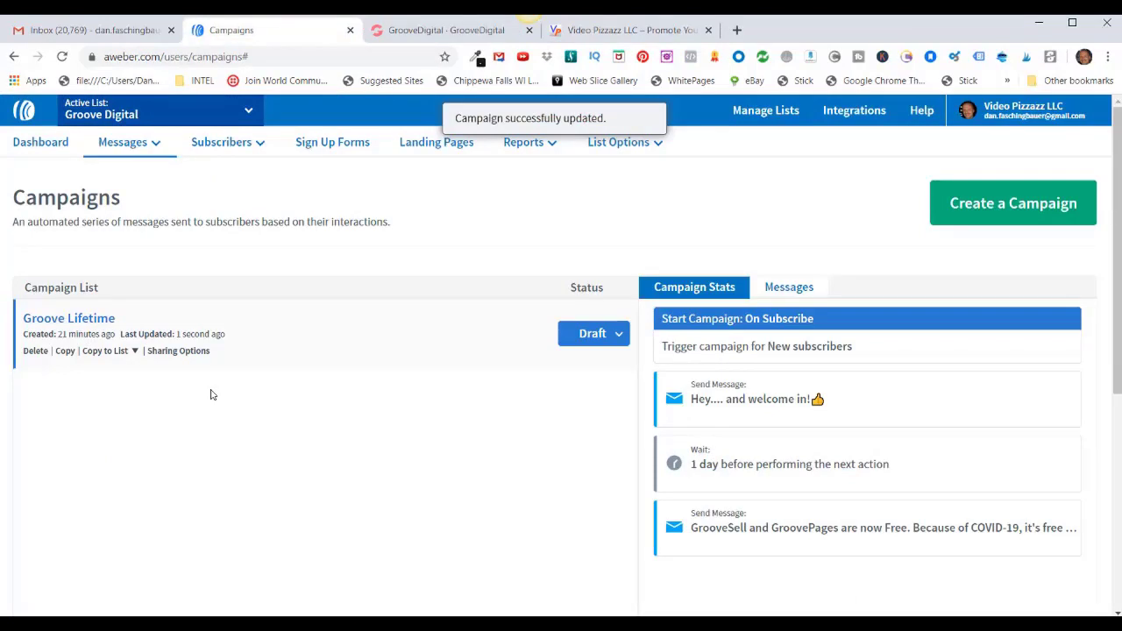
- Activate the Groove Lifetime campaign from its Draft status dropdown
left_click(619, 337)
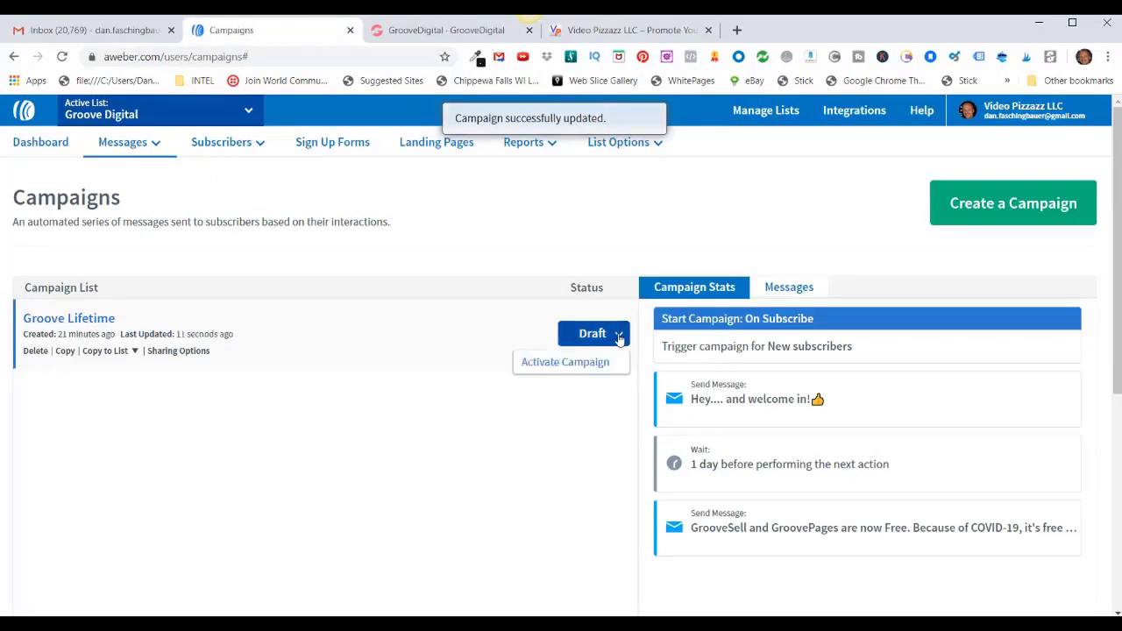
left_click(578, 366)
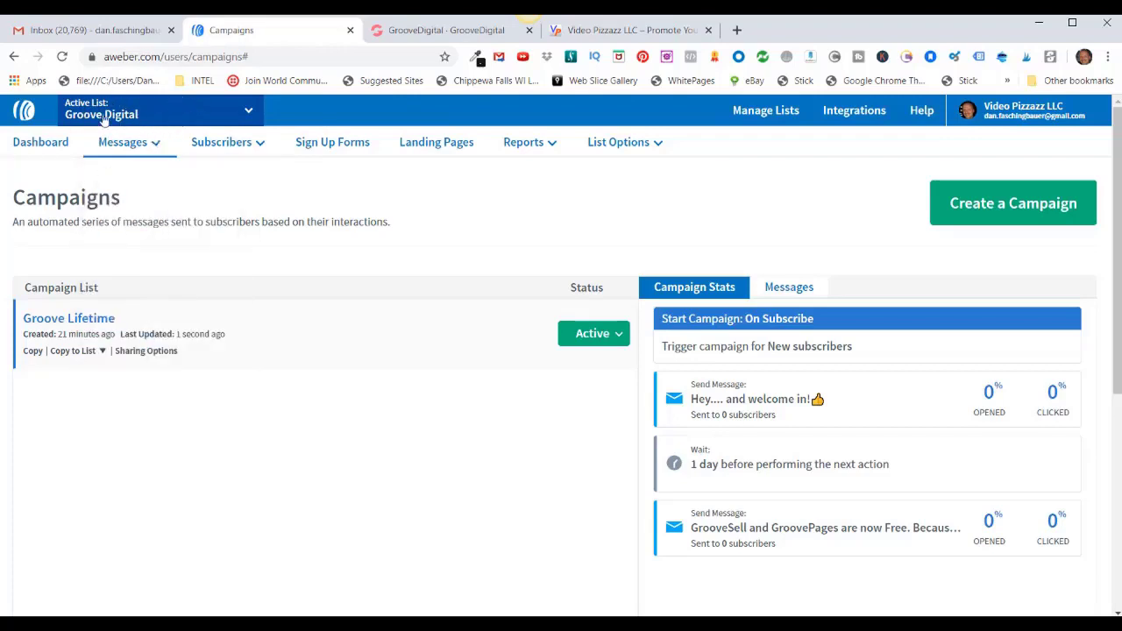
- Build a new sign-up form with only an Email field, removing Name, and save it
left_click(334, 144)
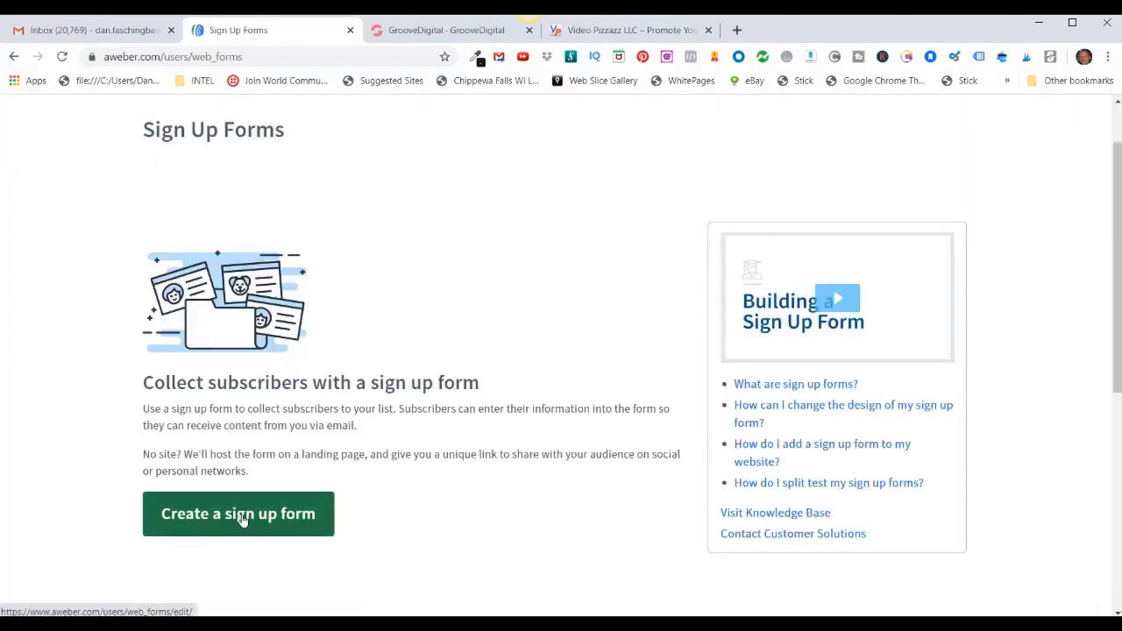
left_click(245, 515)
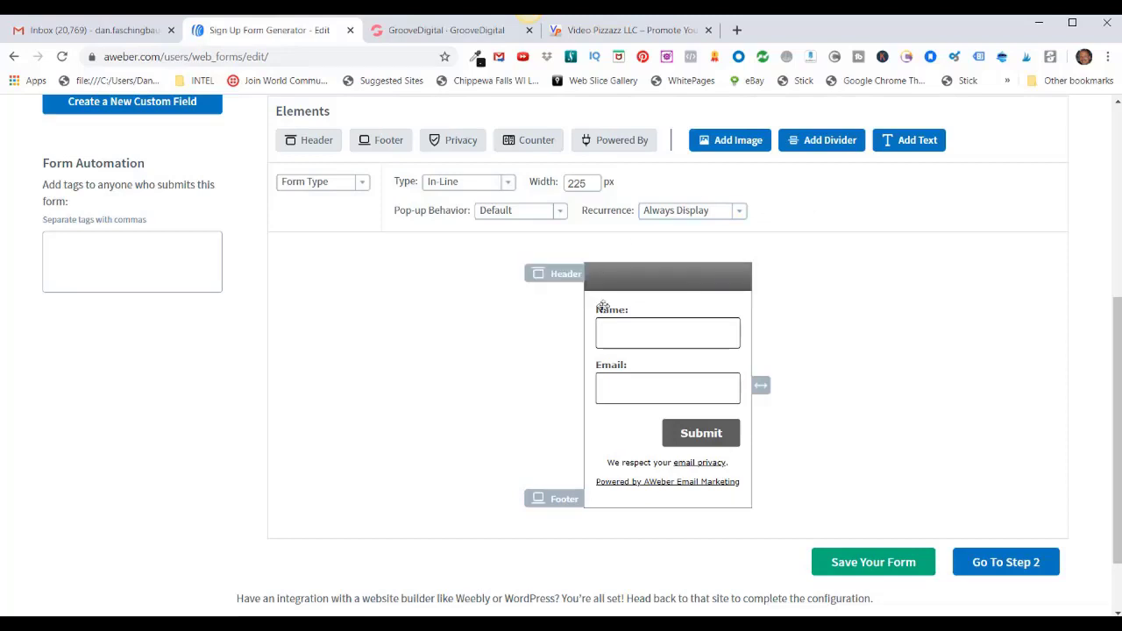
mouse_move(614, 326)
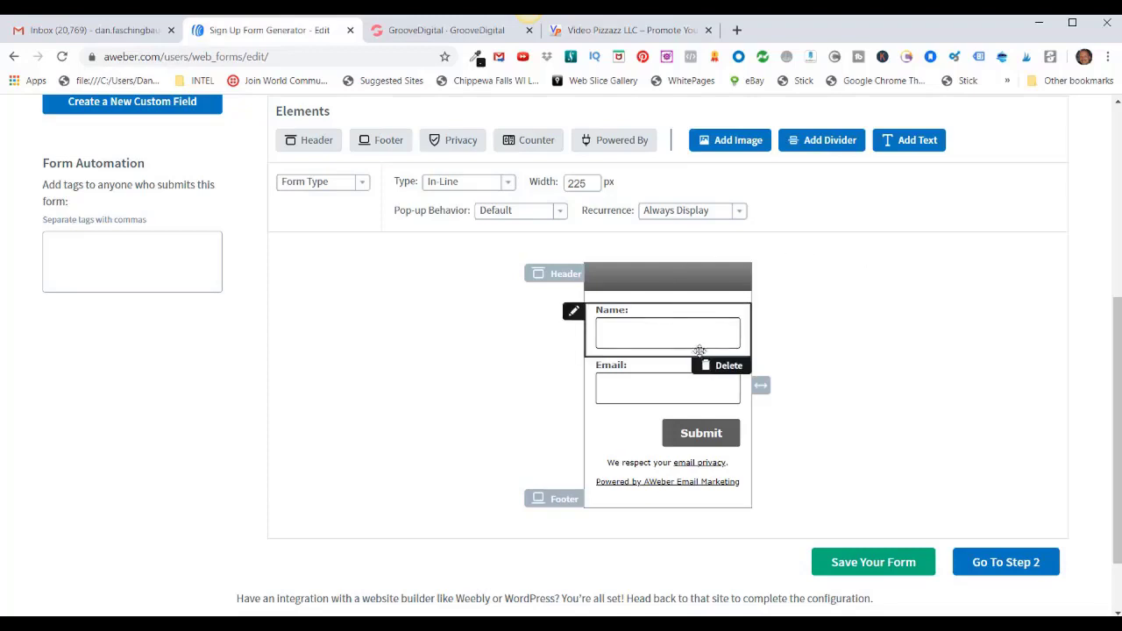
left_click(722, 365)
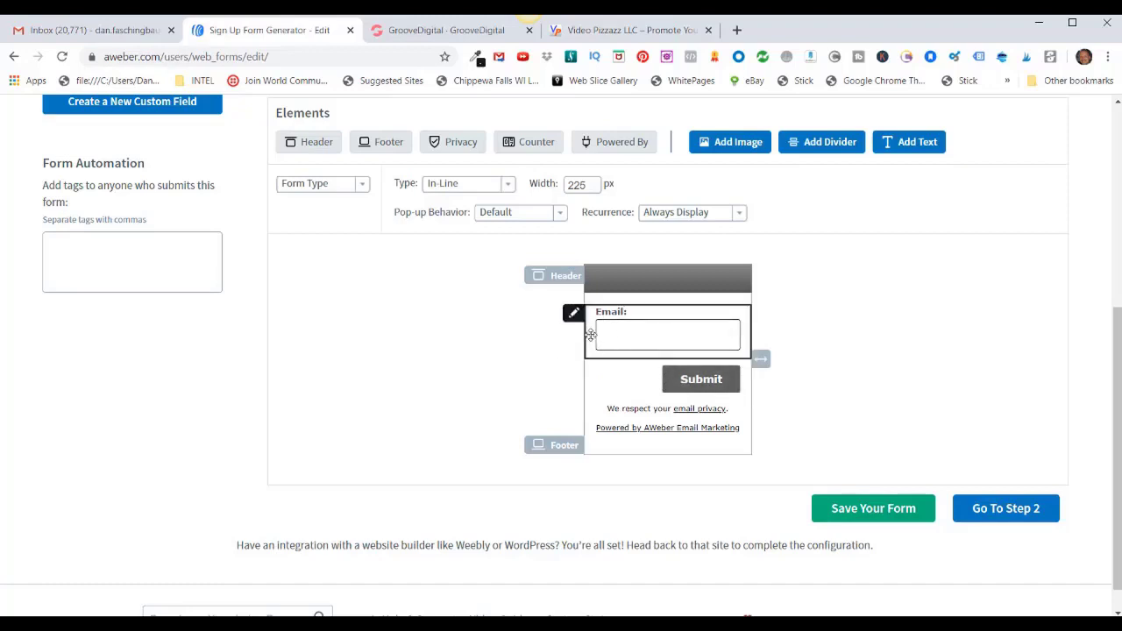
left_click(877, 511)
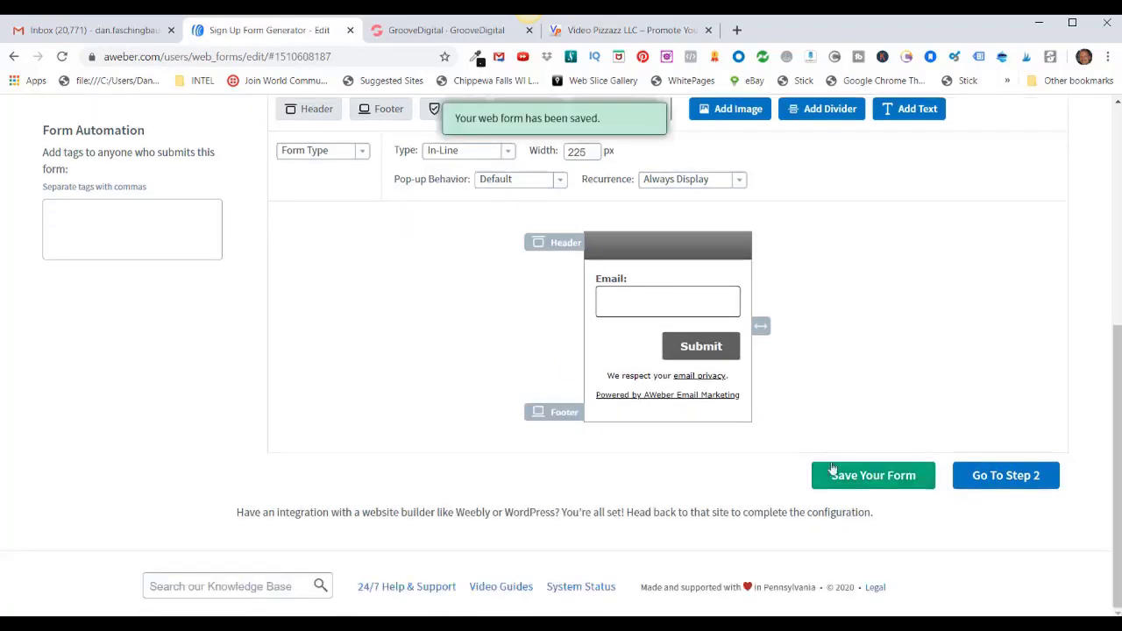
- In form Settings, set the Thank You Page to Custom Page, then switch to GrooveDigital
left_click(1000, 477)
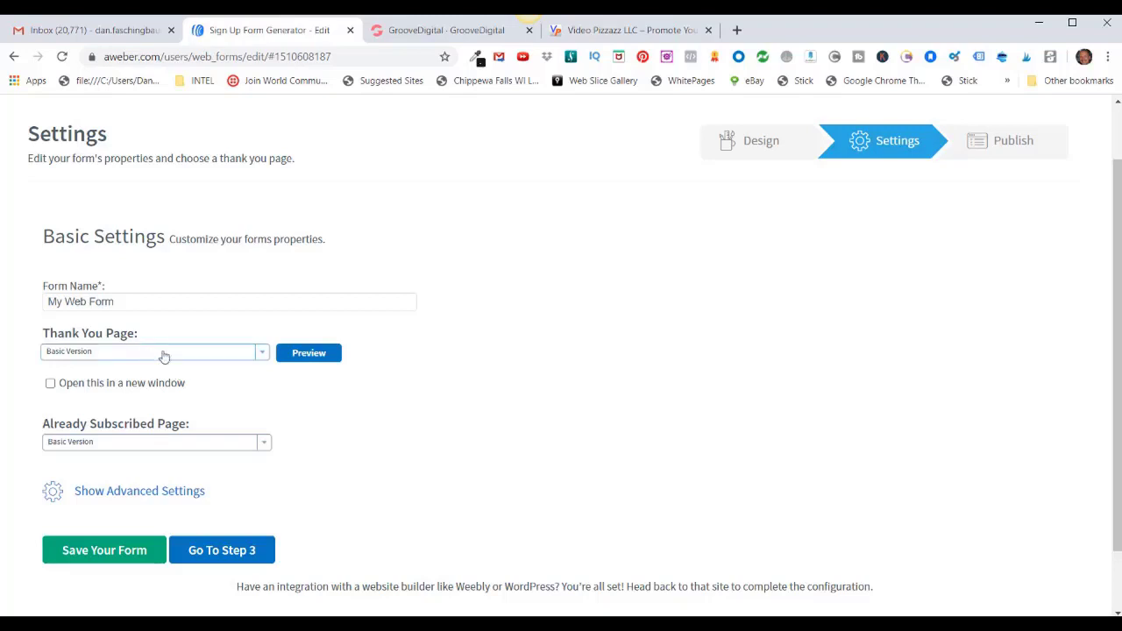
left_click(261, 352)
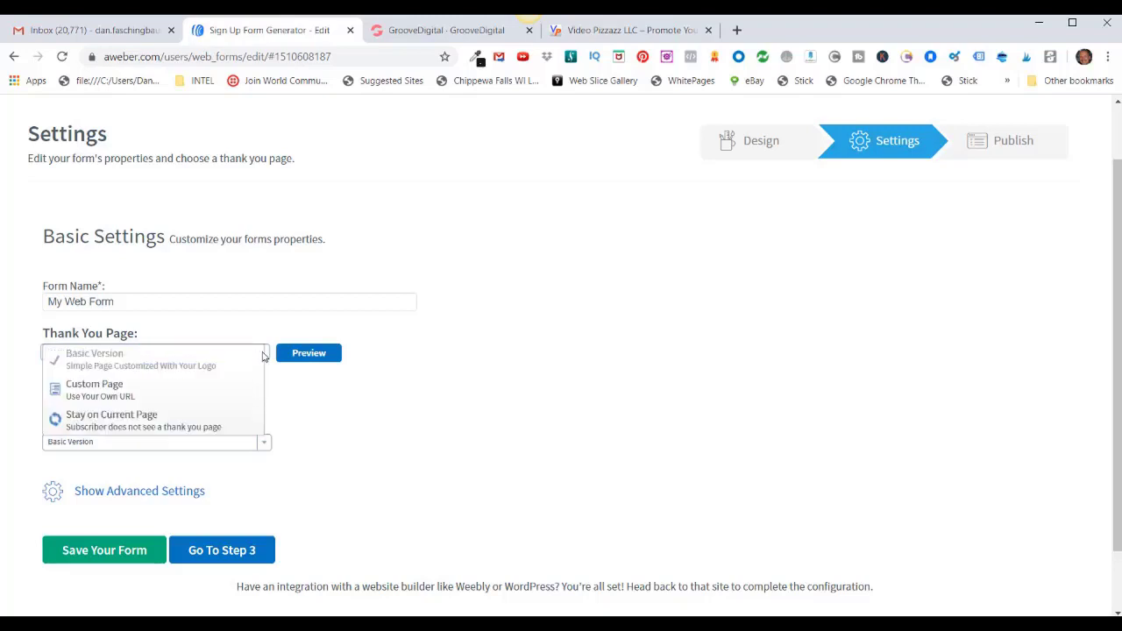
left_click(112, 392)
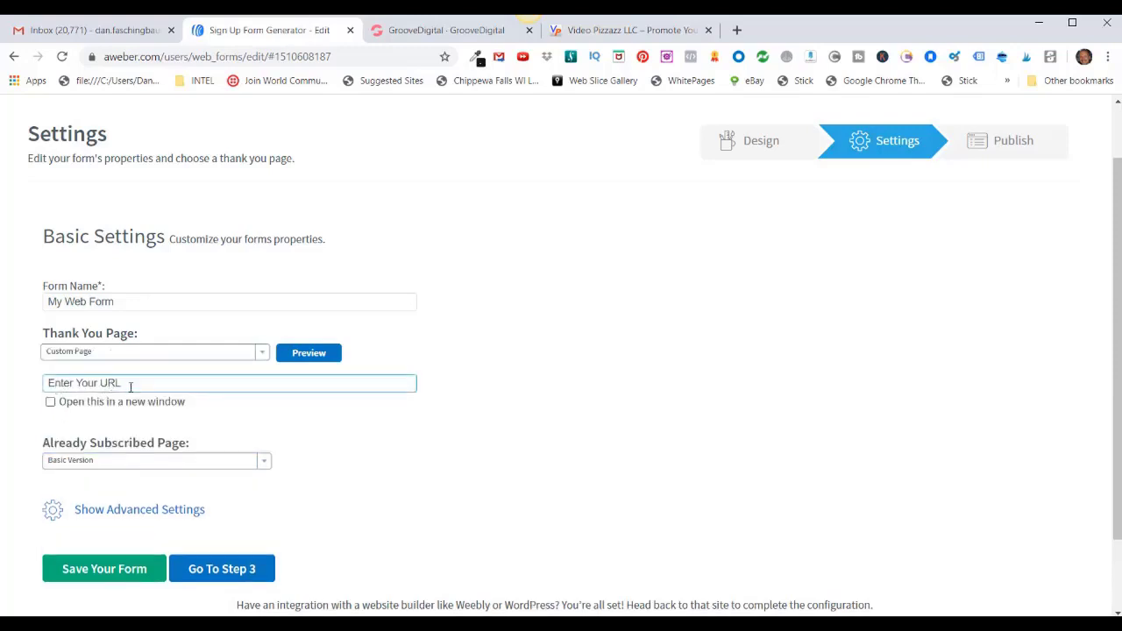
left_click(426, 32)
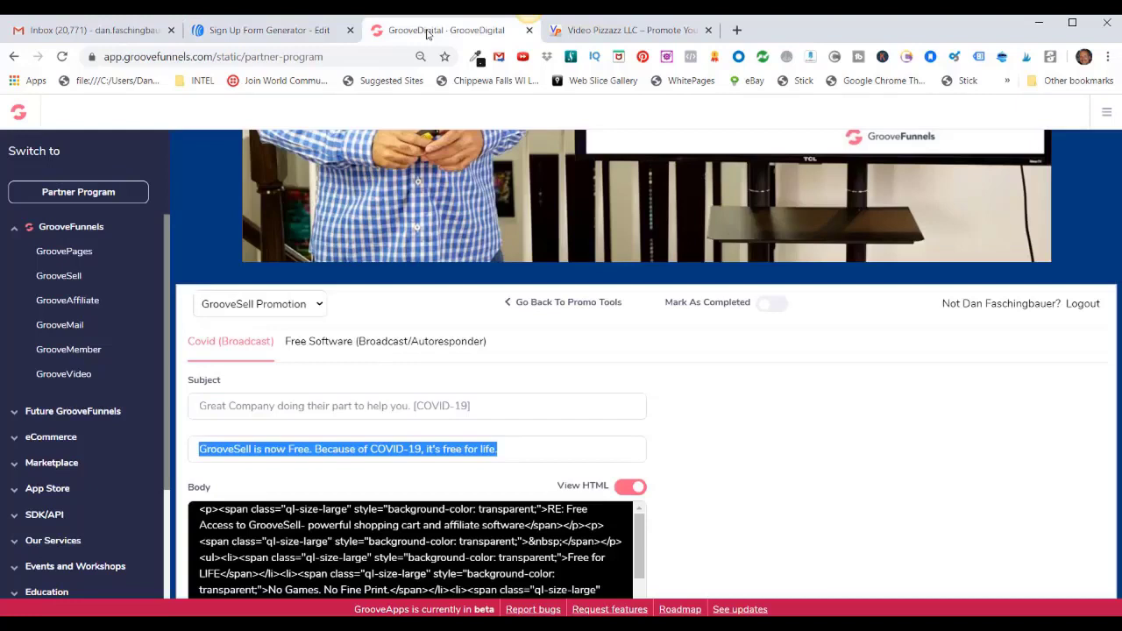
- Copy the GrooveFunnels affiliate link from Promo Tools Links and return to the AWeber form
left_click(545, 302)
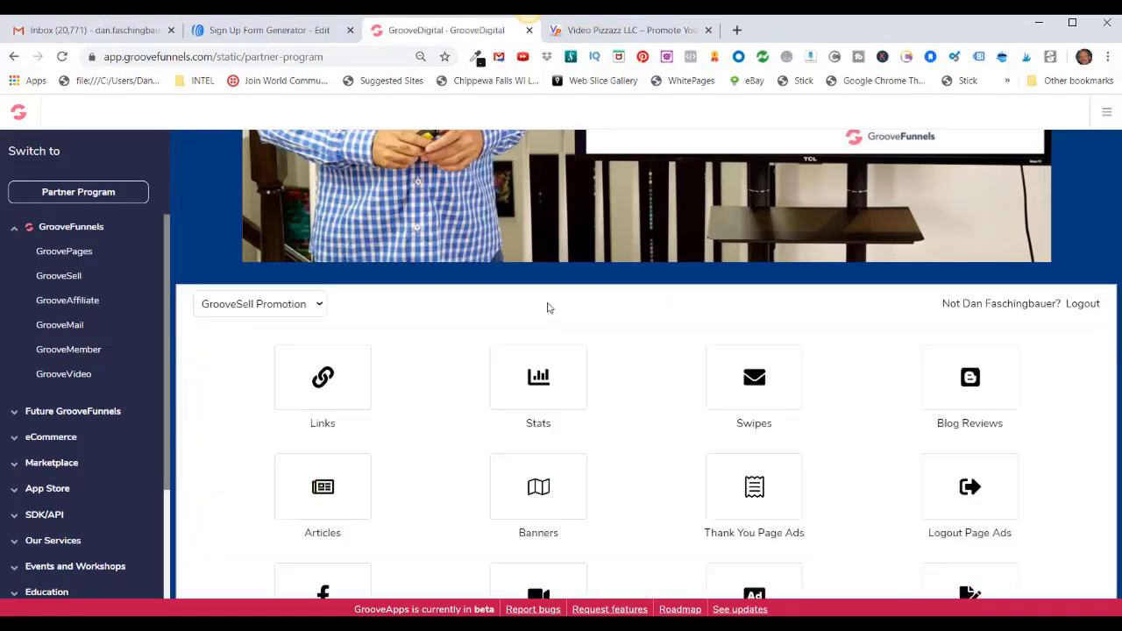
scroll(631, 448, "down", 1)
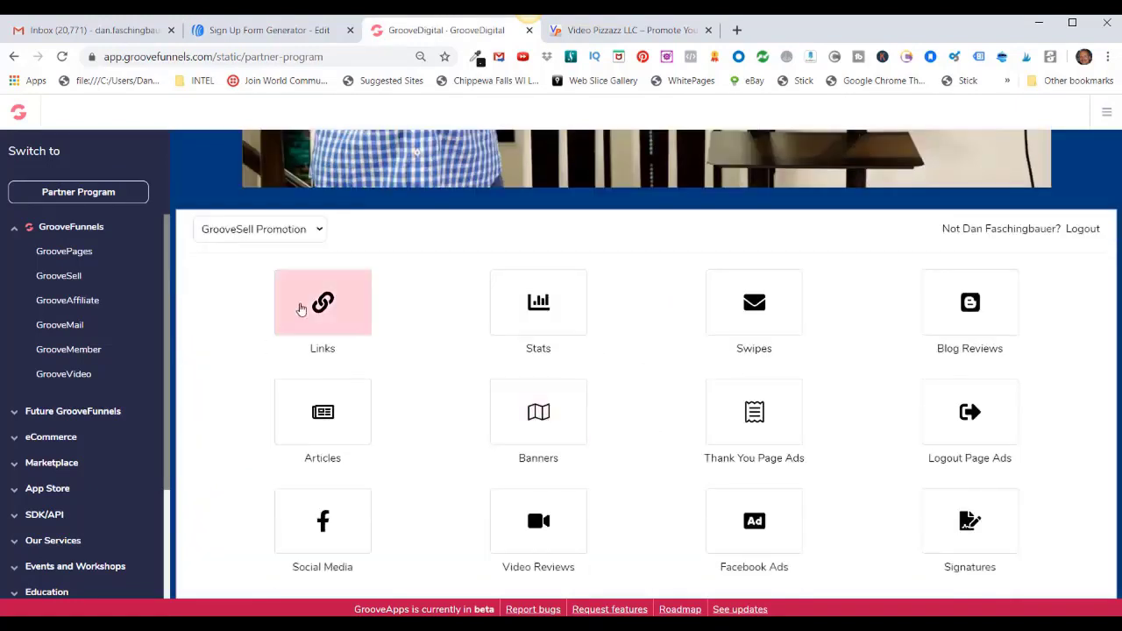
left_click(324, 309)
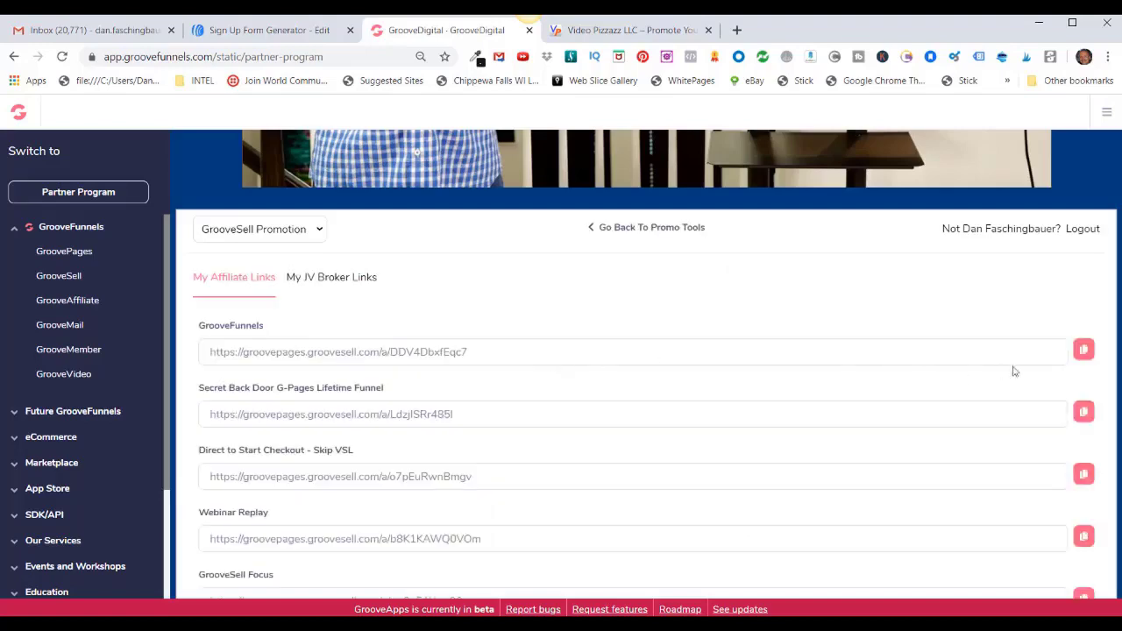
scroll(455, 424, "down", 4)
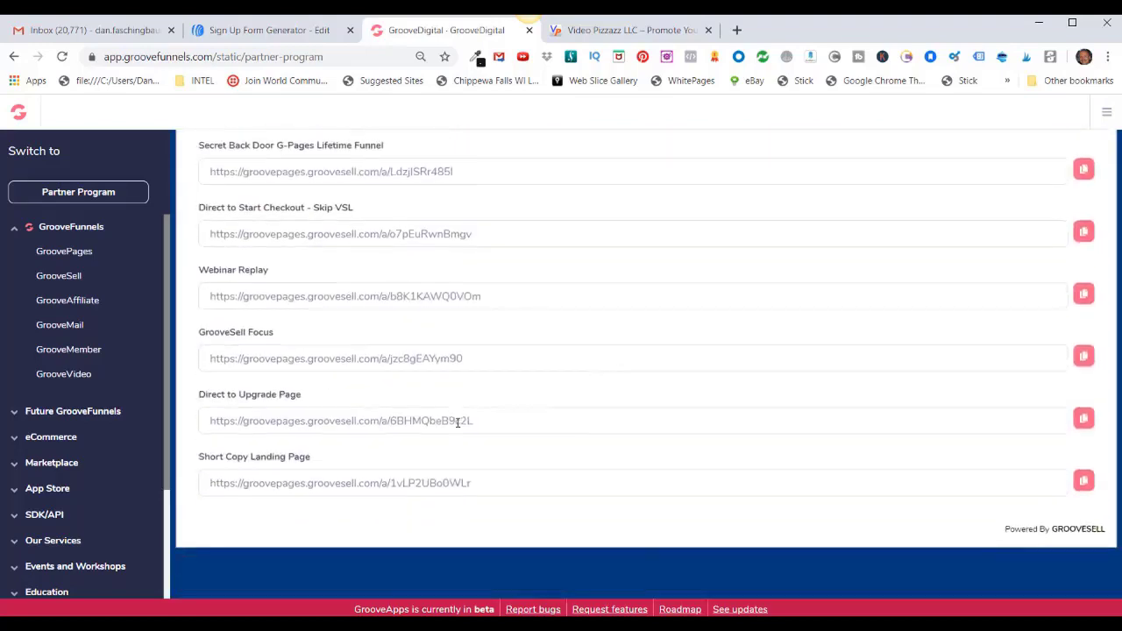
scroll(459, 420, "up", 6)
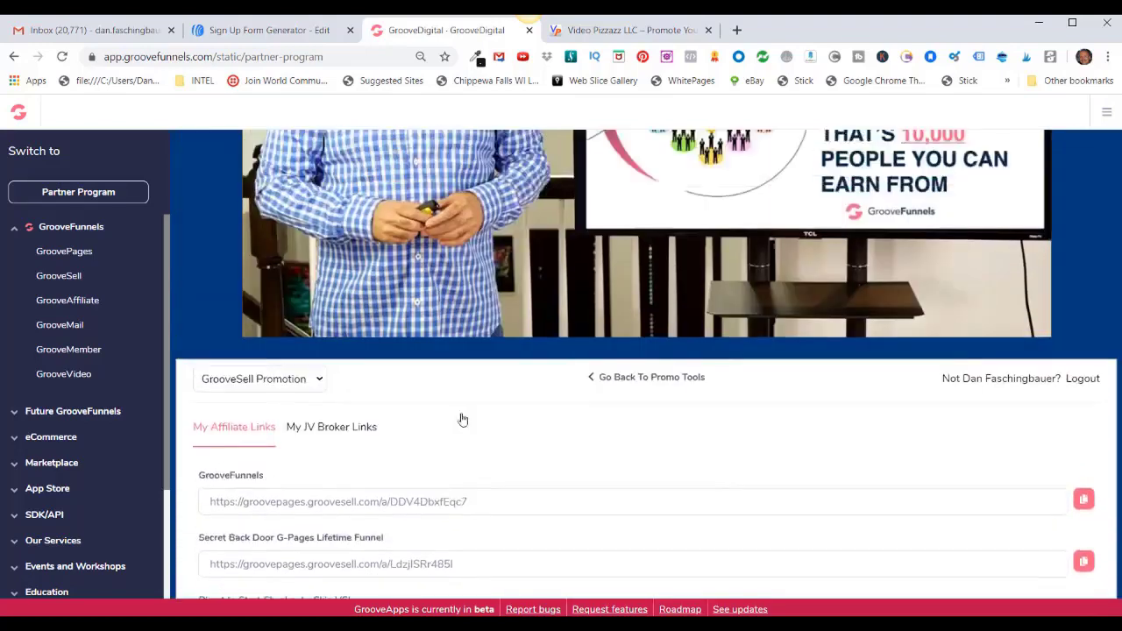
scroll(461, 418, "down", 3)
left_click(1084, 276)
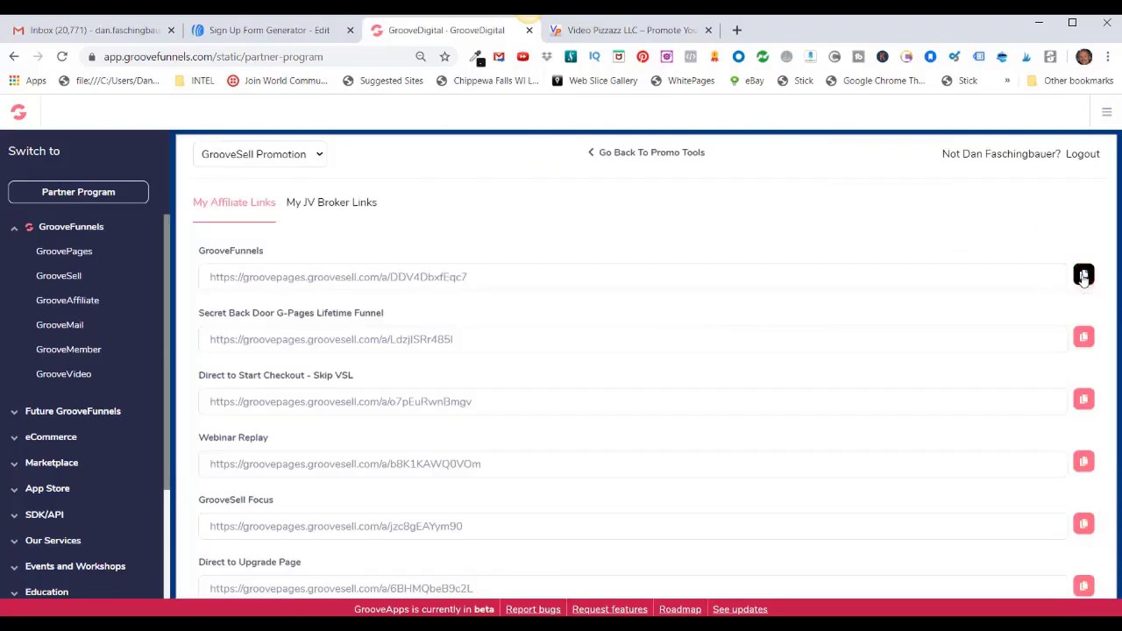
left_click(256, 31)
- Paste the copied affiliate link as the custom thank-you URL and preview that page
left_click(93, 384)
key("ctrl+v")
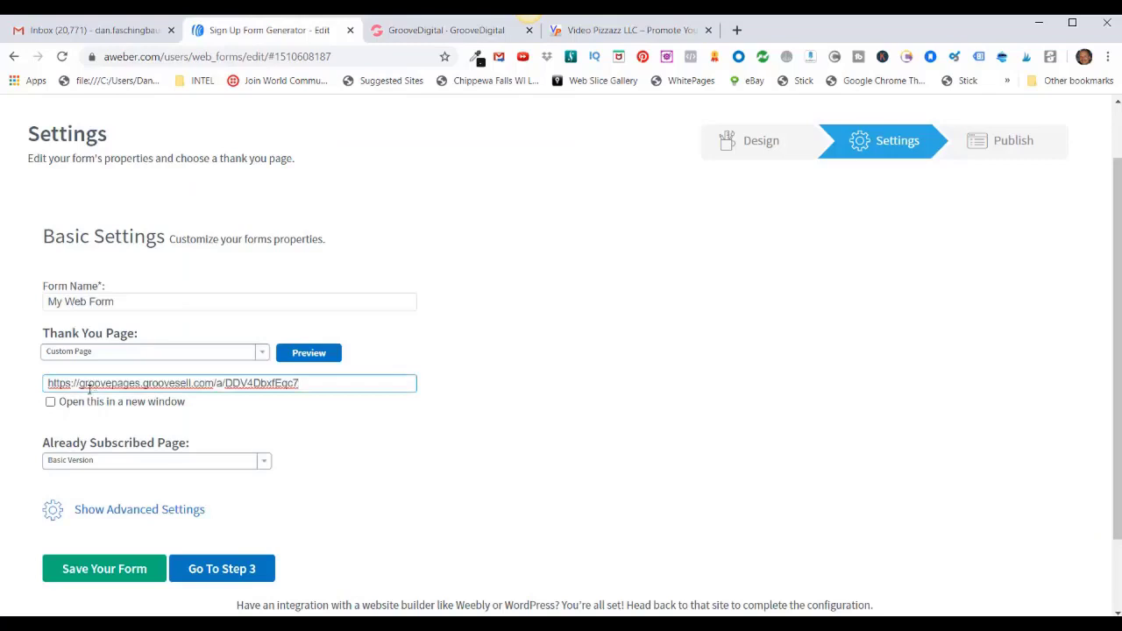
left_click(306, 436)
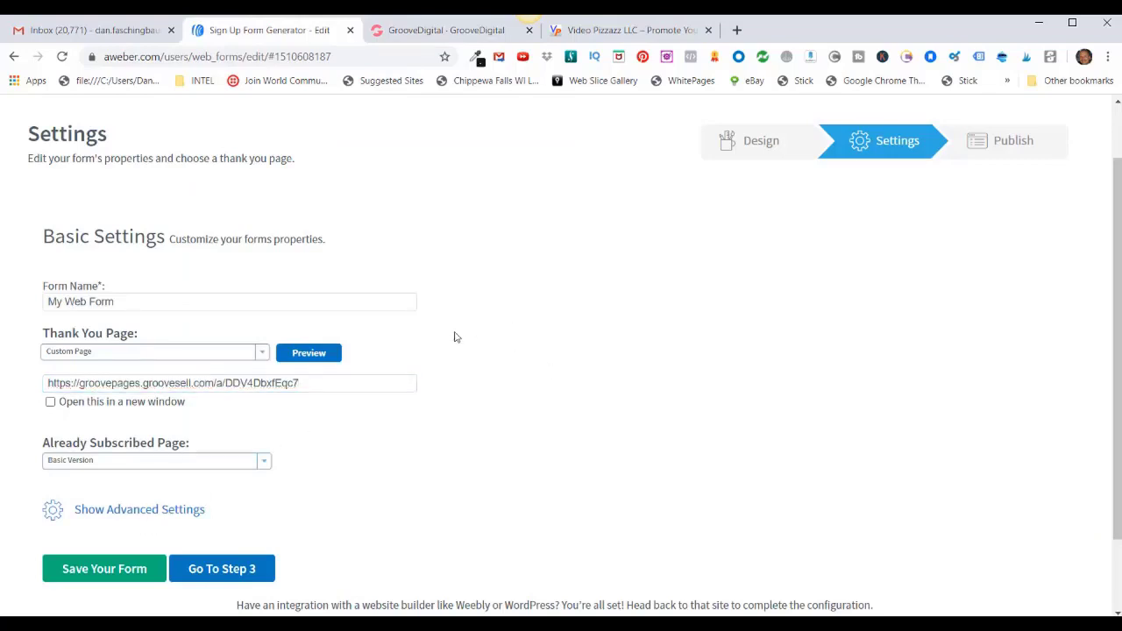
left_click(80, 381)
left_click(38, 401)
left_click(78, 386)
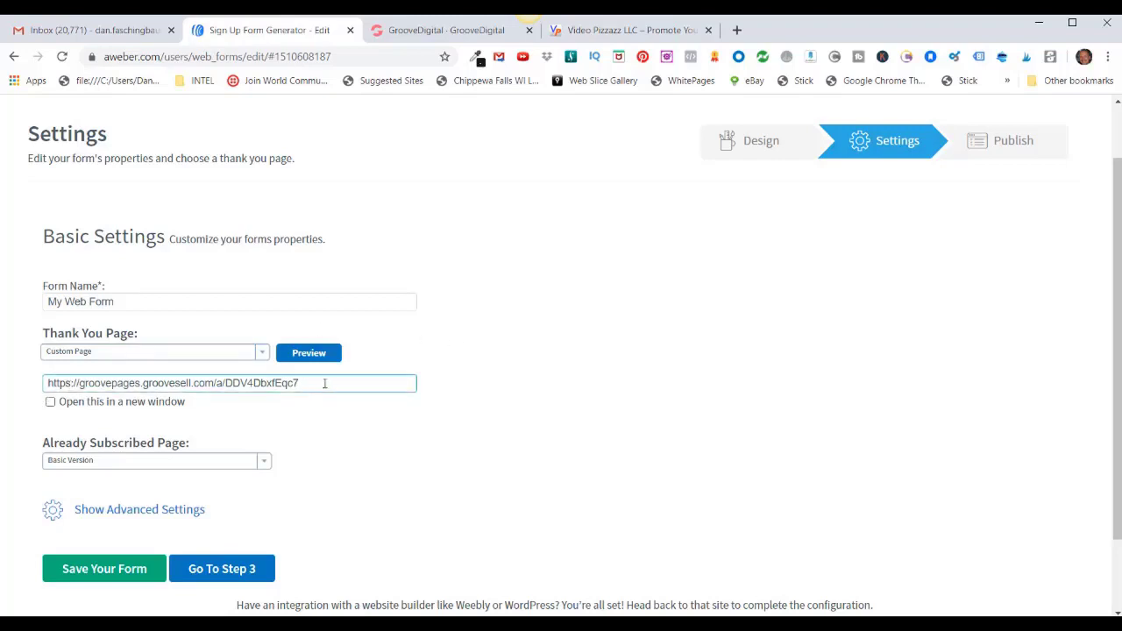
left_click(245, 368)
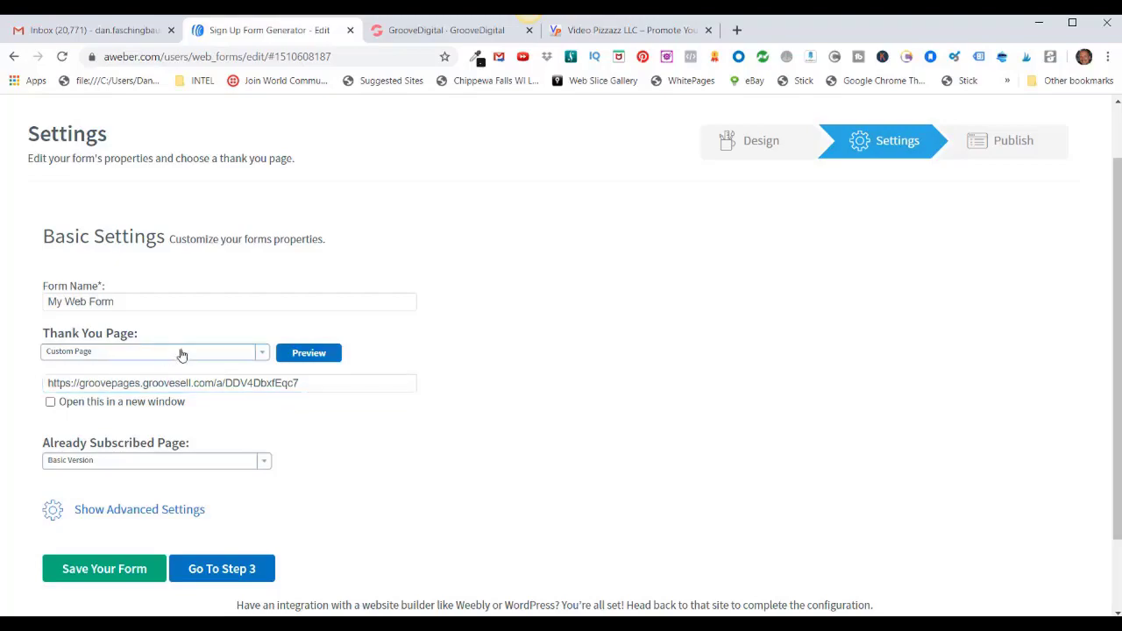
left_click(308, 353)
scroll(451, 367, "down", 15)
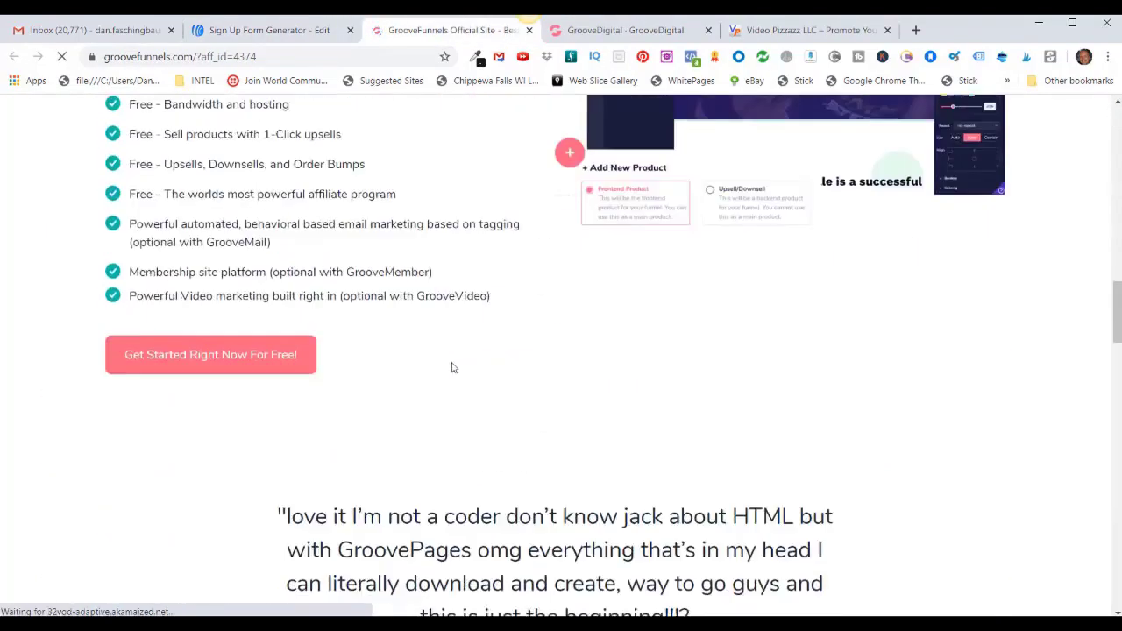
scroll(452, 367, "down", 5)
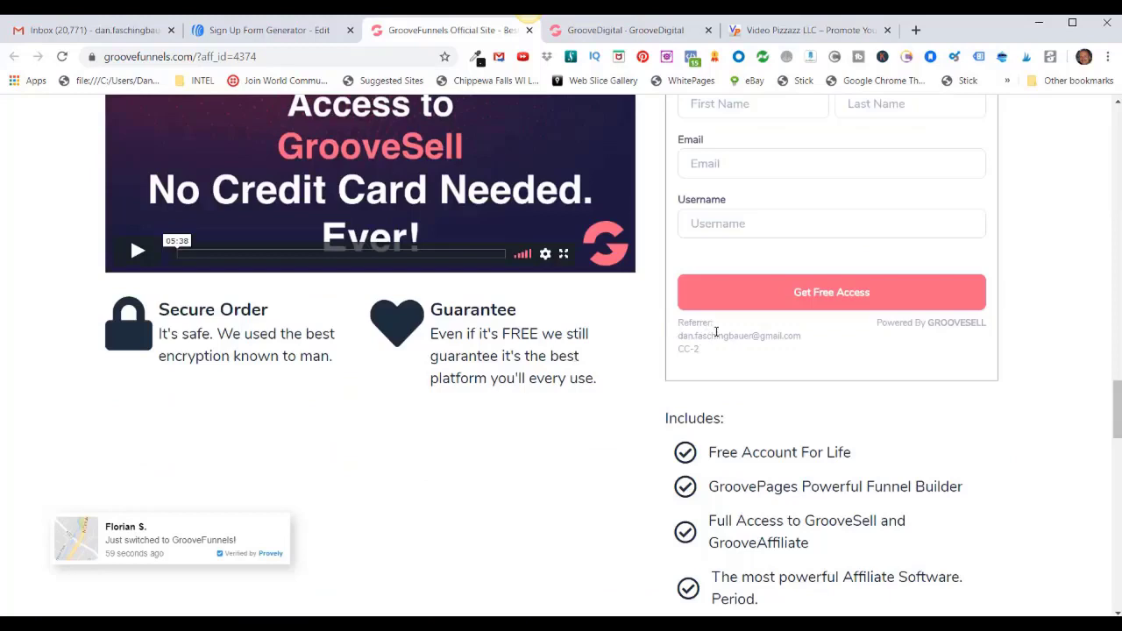
key("ctrl+w")
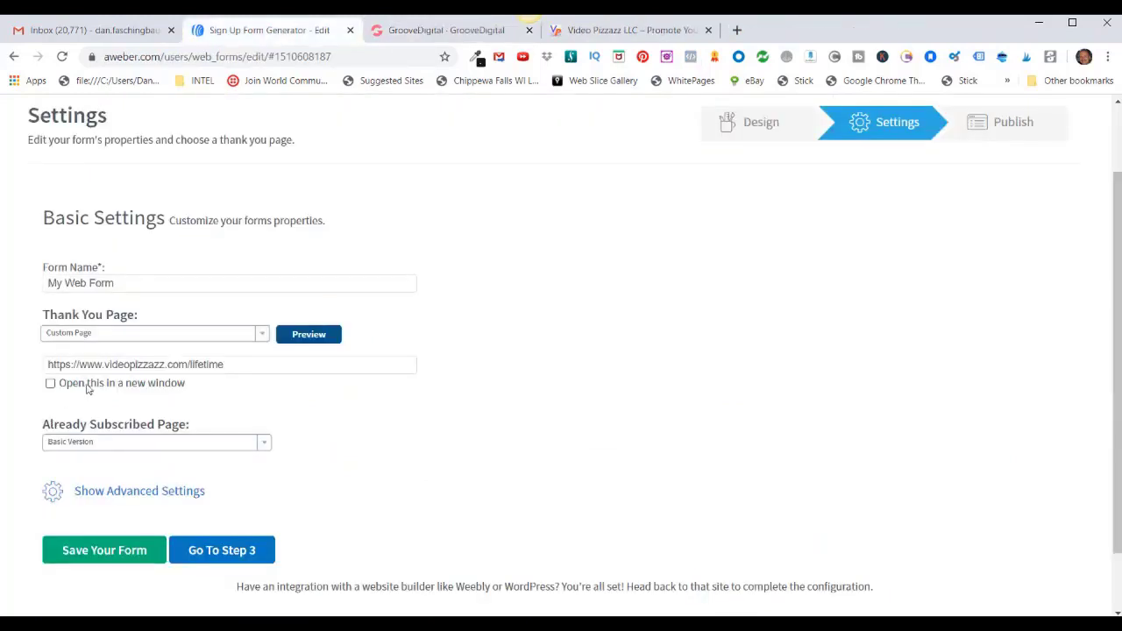
- Open the thank-you page in a new window, name the form 'Groove Digital Web Form', and save
left_click(50, 384)
left_click(121, 372)
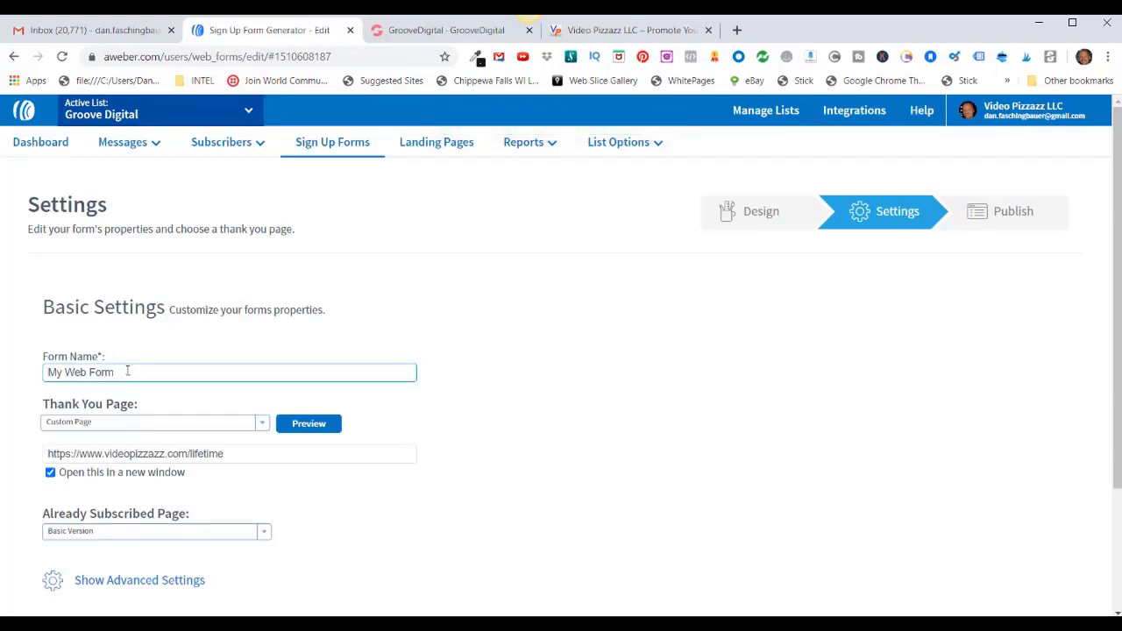
left_click(125, 391)
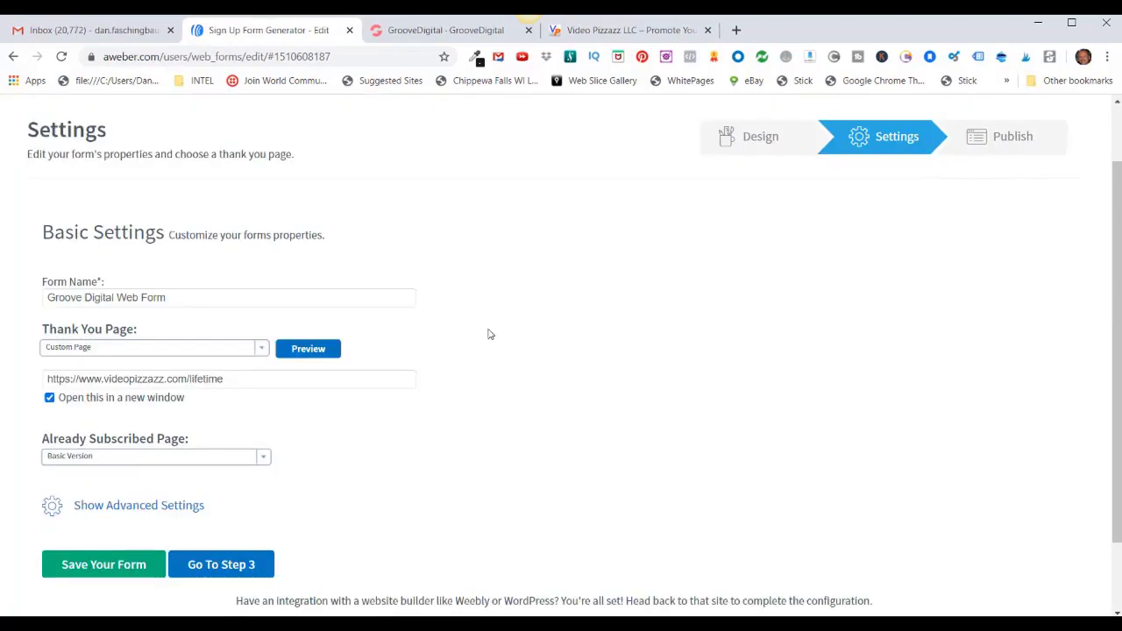
left_click(63, 295)
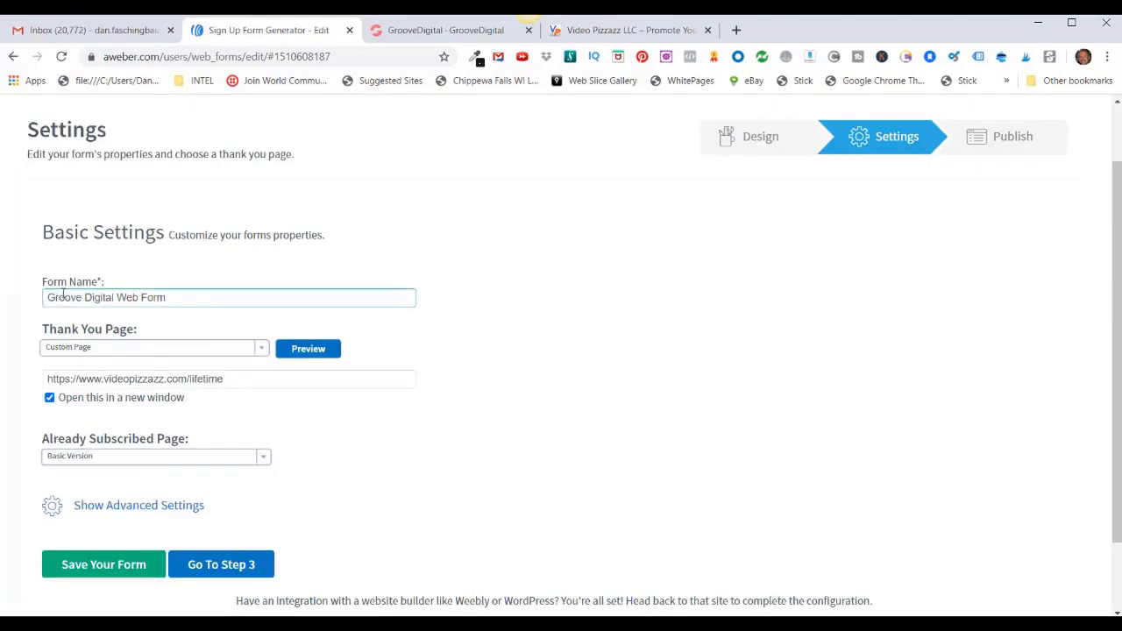
scroll(368, 438, "down", 1)
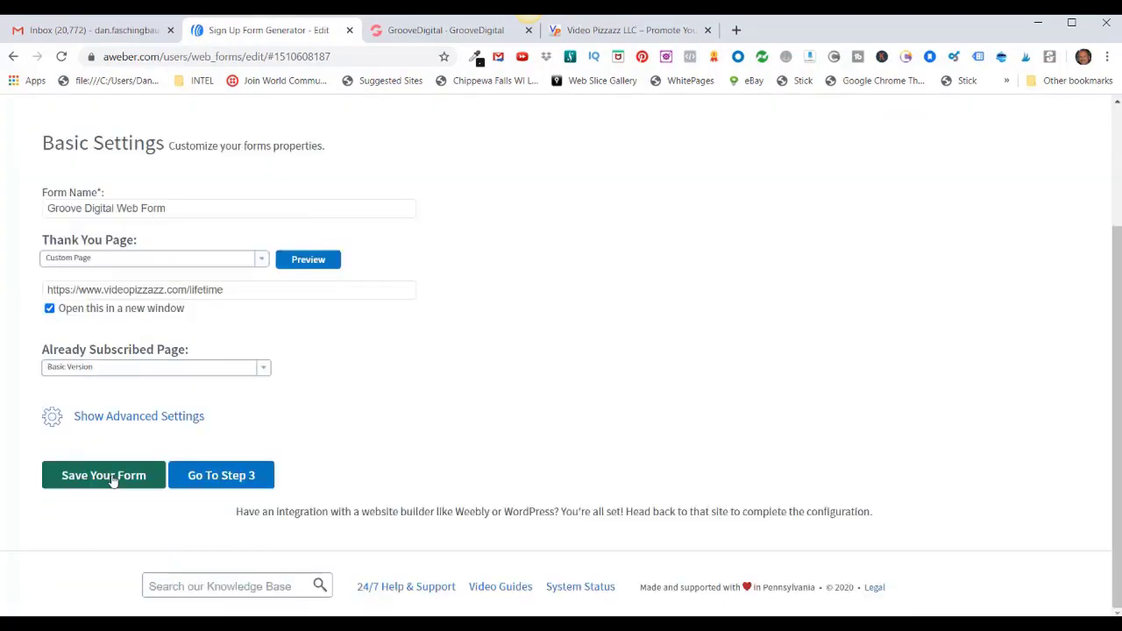
left_click(112, 478)
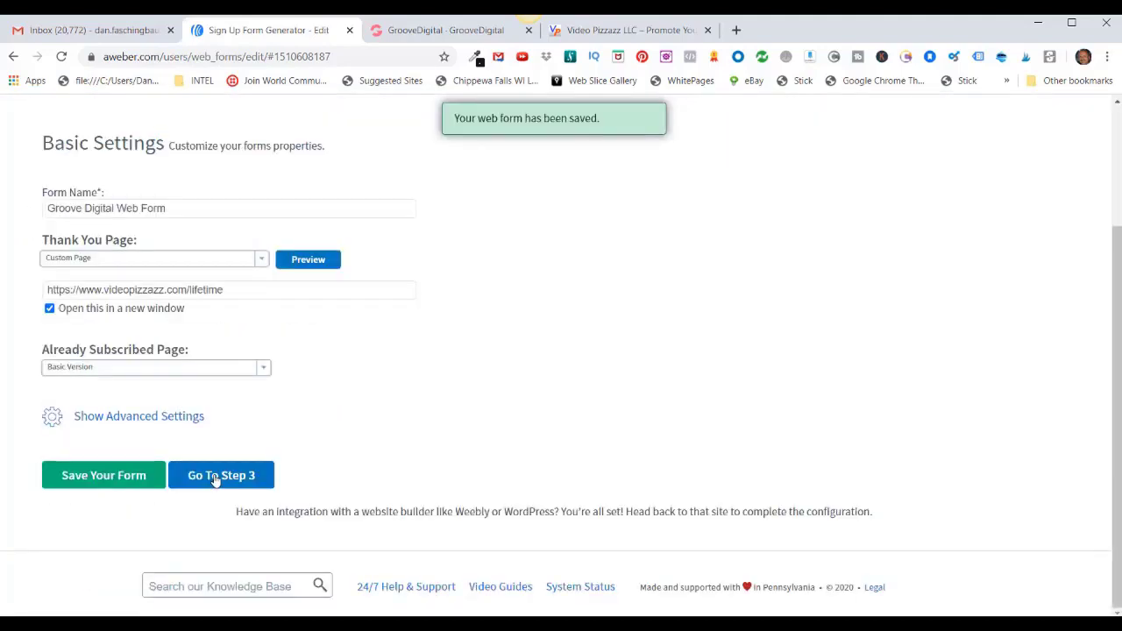
- Advance to Publish, choose I Will Install My Form for the JavaScript snippet, then return to GrooveFunnels
left_click(216, 477)
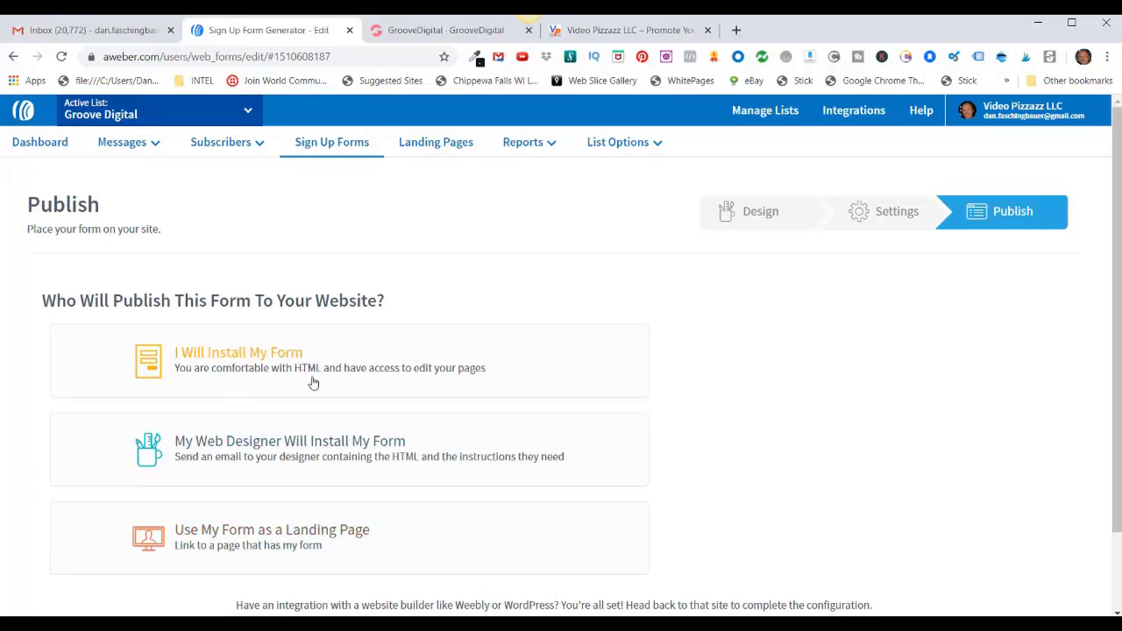
left_click(220, 358)
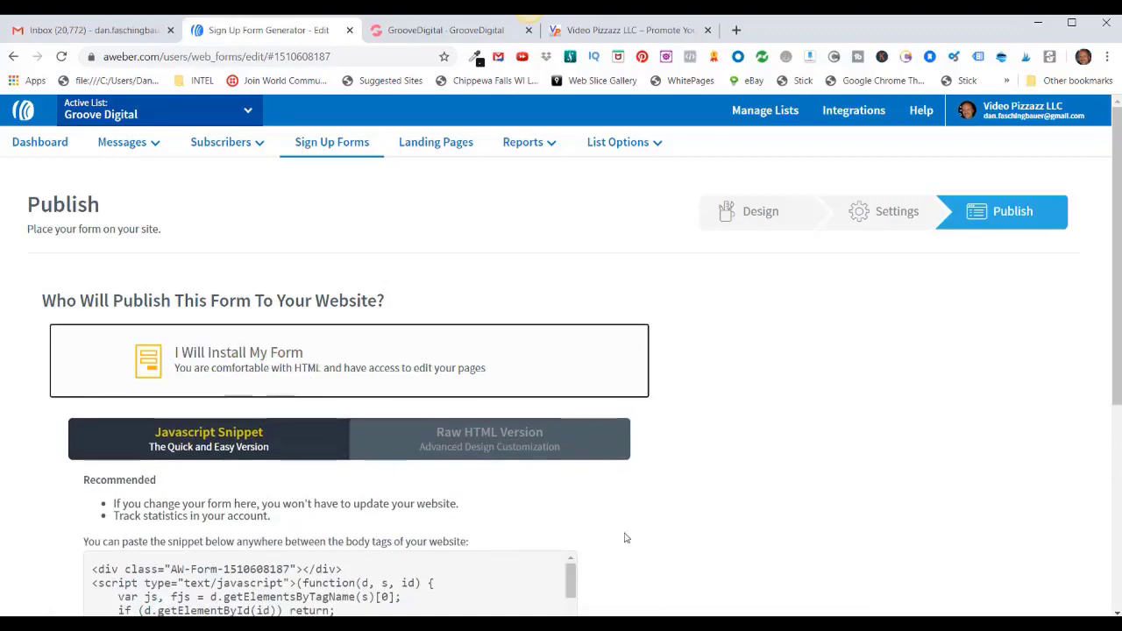
scroll(624, 536, "down", 3)
scroll(391, 418, "up", 3)
key("ctrl+Tab")
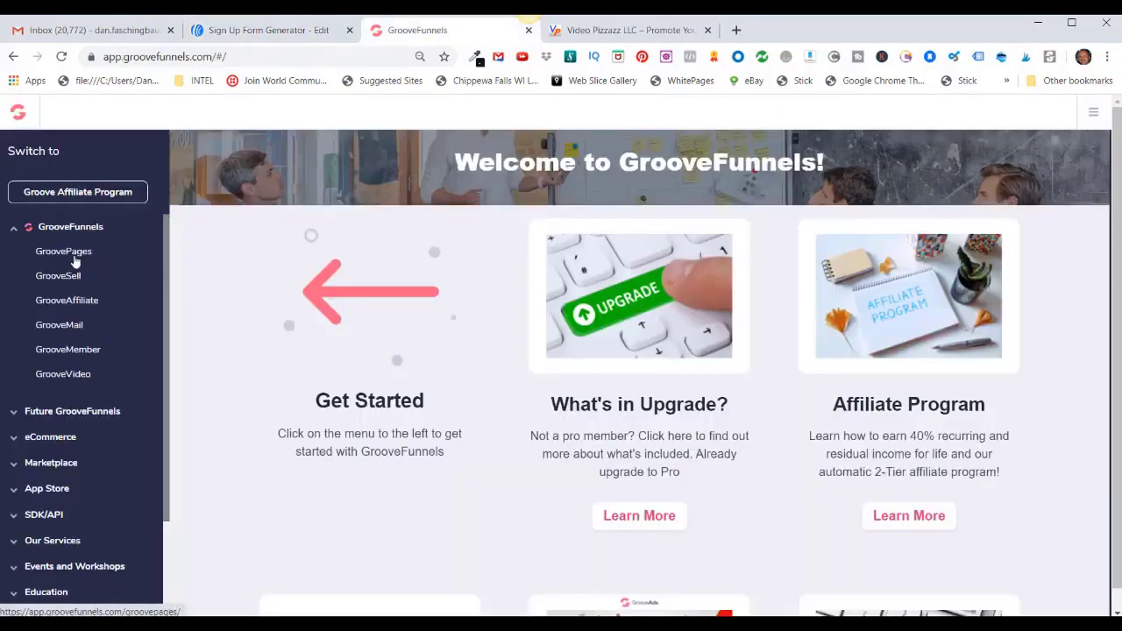
- From GroovePages' My integrations, add a new integration with AWeber as the type
left_click(73, 253)
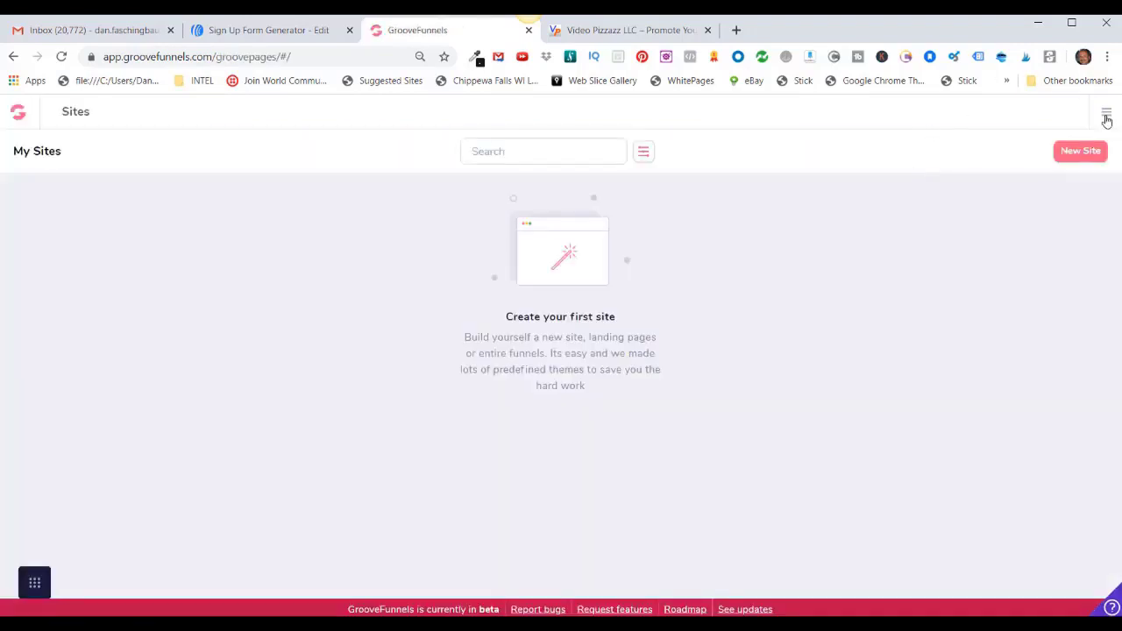
left_click(1106, 114)
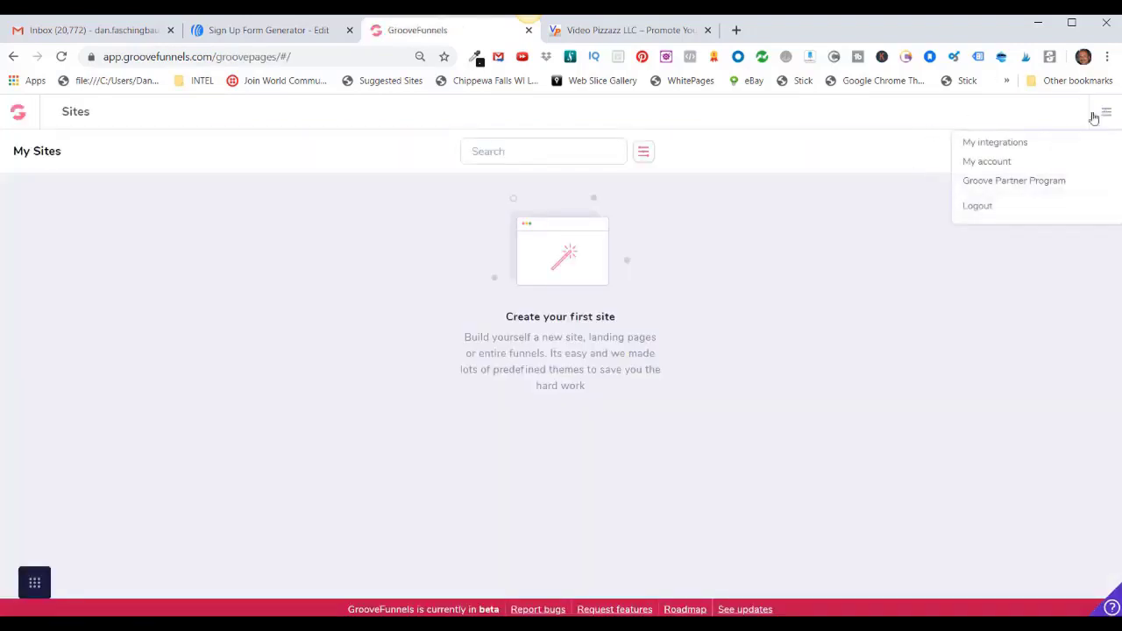
left_click(991, 143)
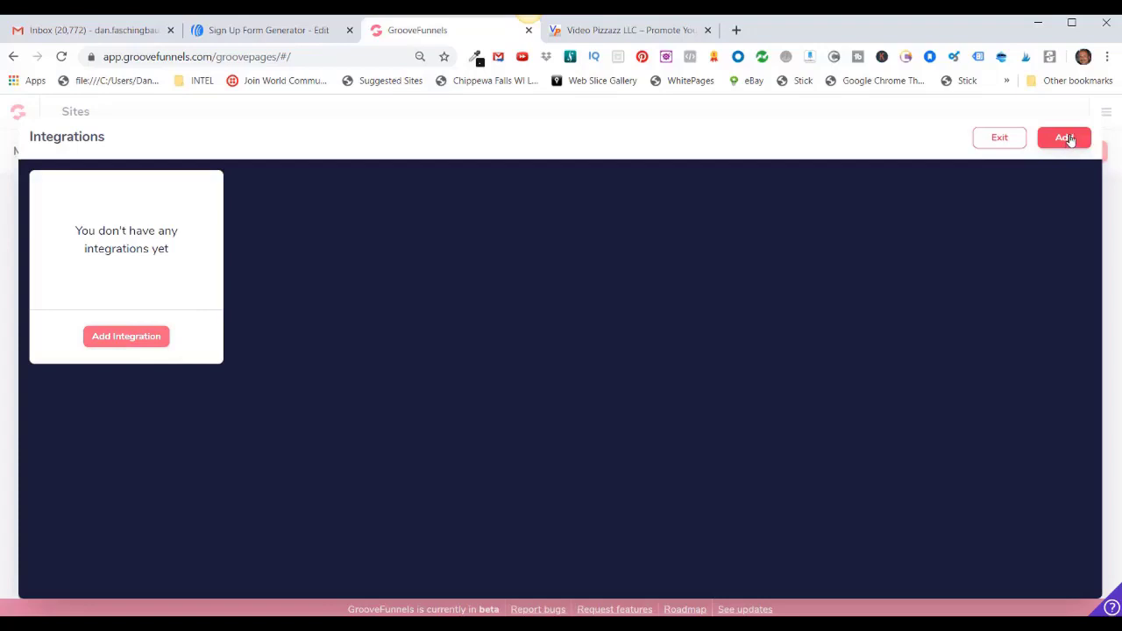
left_click(129, 341)
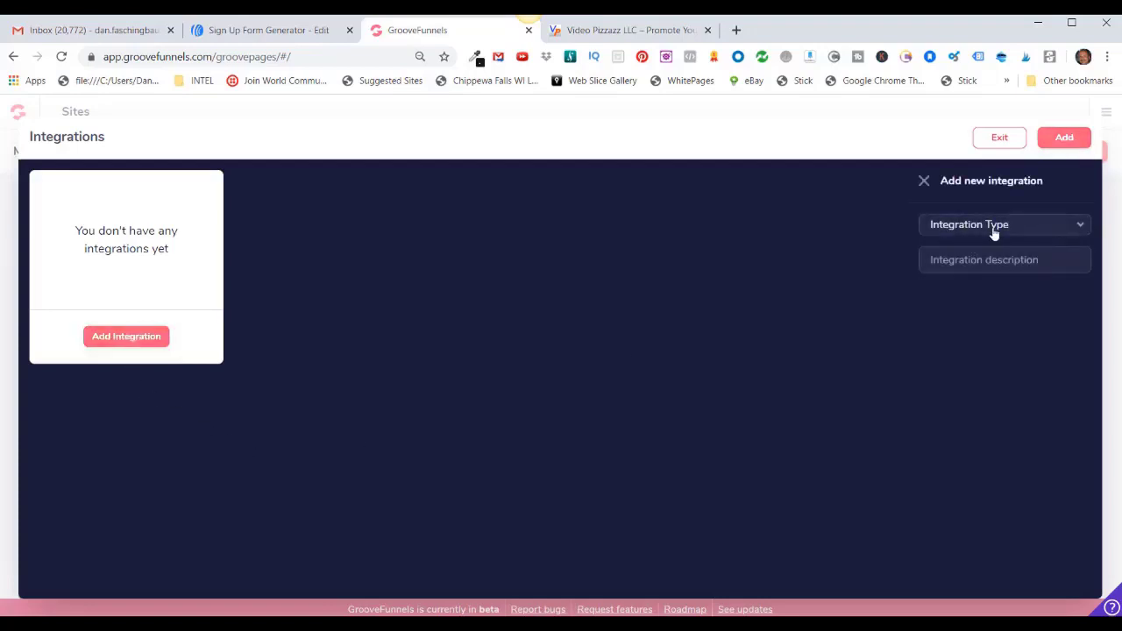
left_click(1082, 227)
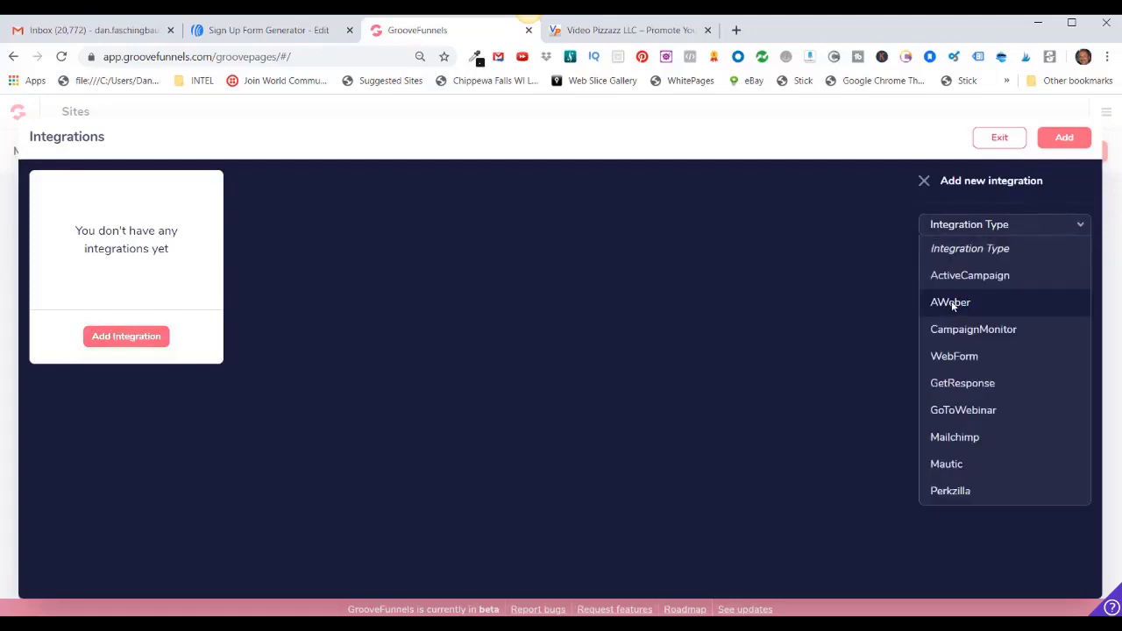
left_click(951, 302)
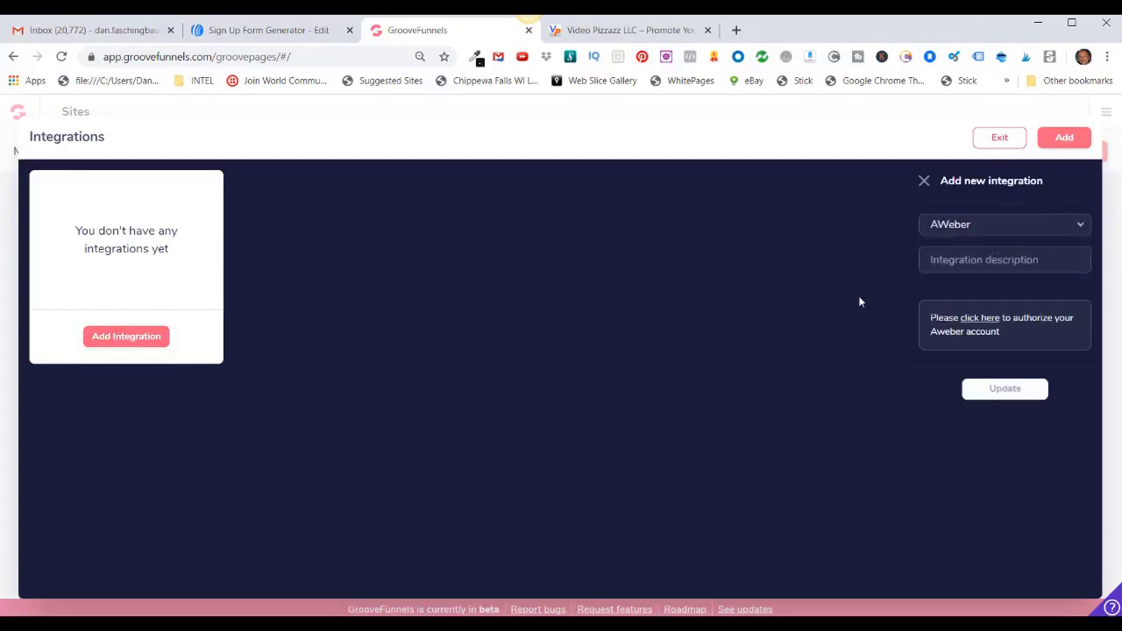
- Allow GrooveFunnels access to AWeber, then update the AWeber integration and exit Integrations
left_click(979, 318)
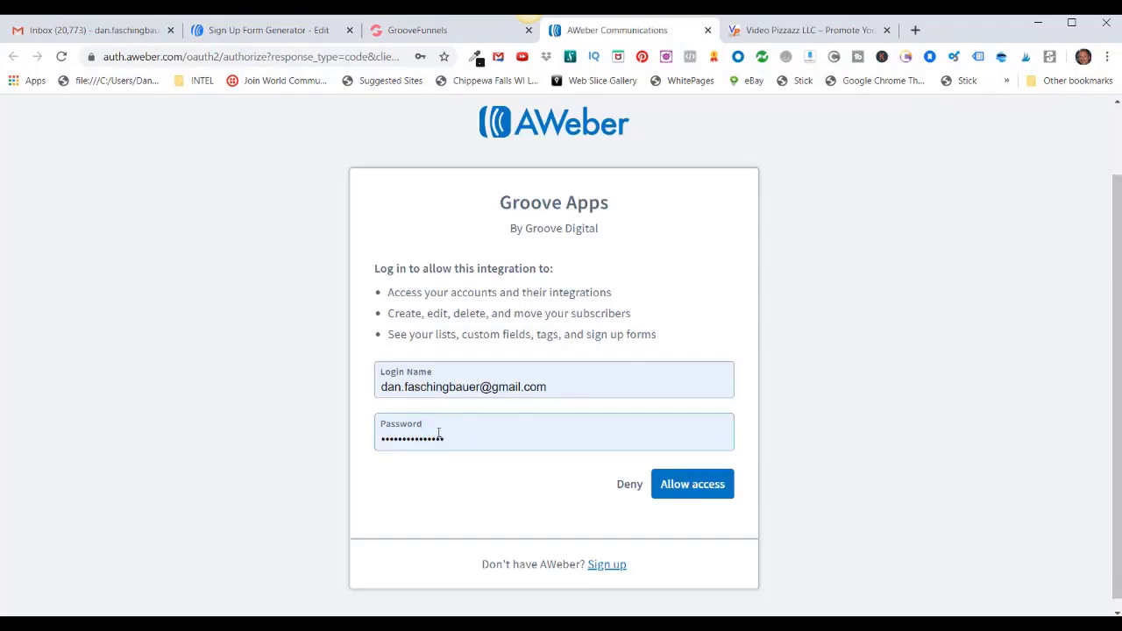
left_click(680, 487)
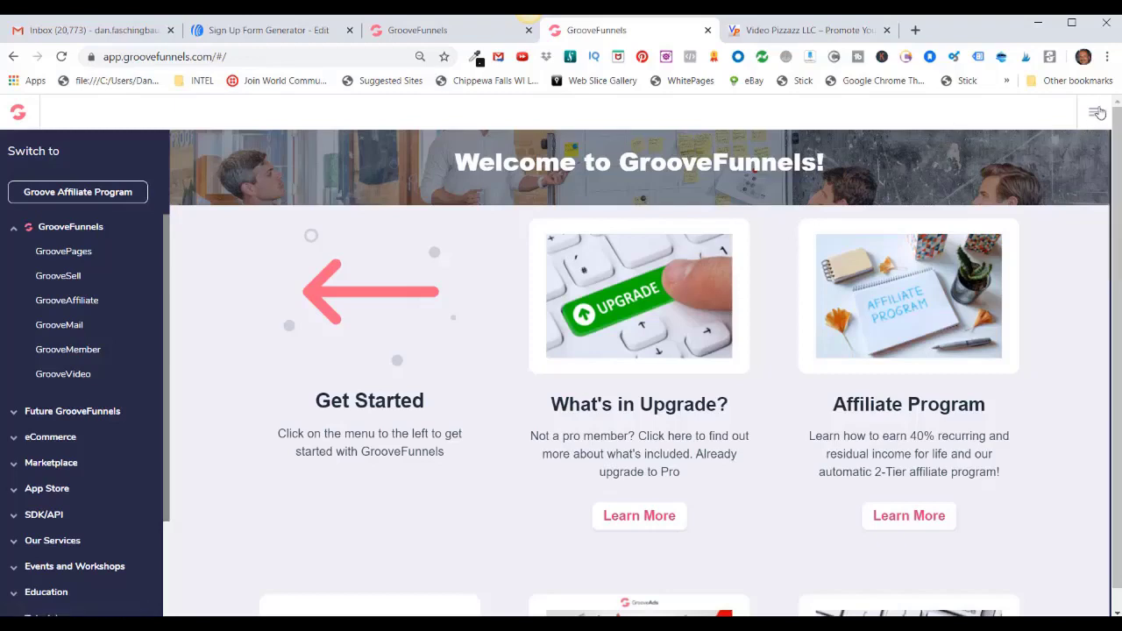
left_click(1093, 116)
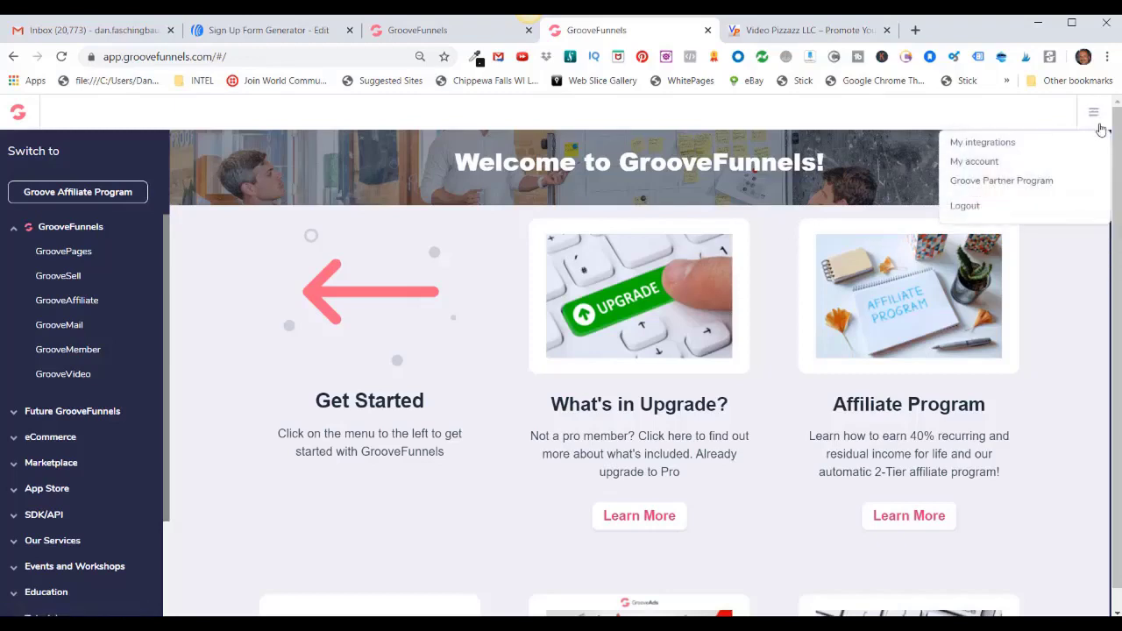
left_click(994, 147)
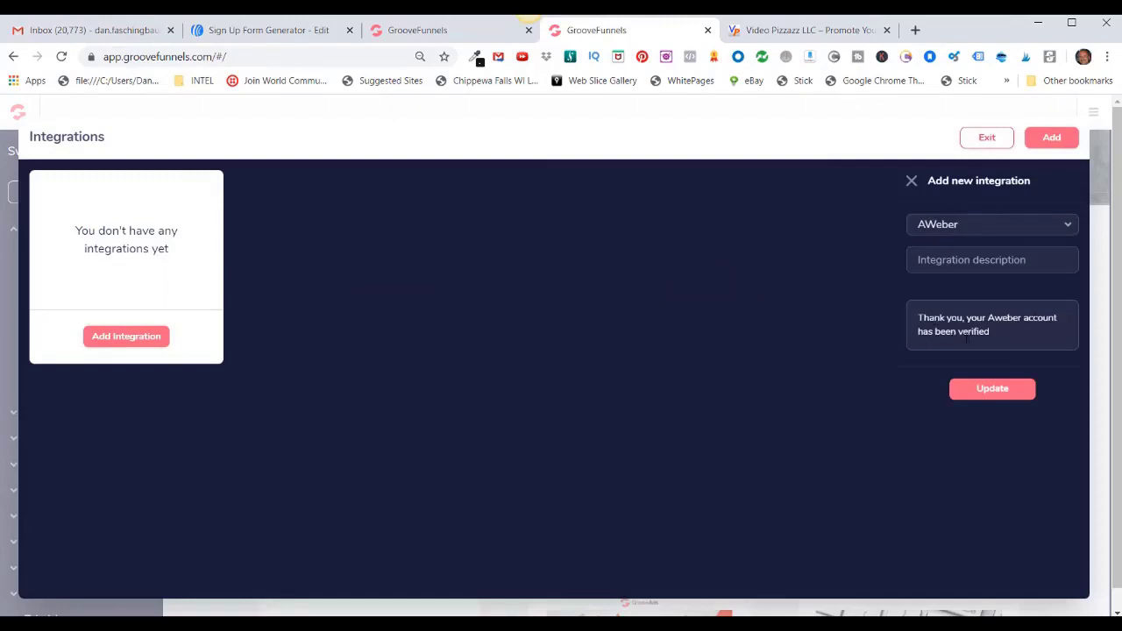
left_click(993, 388)
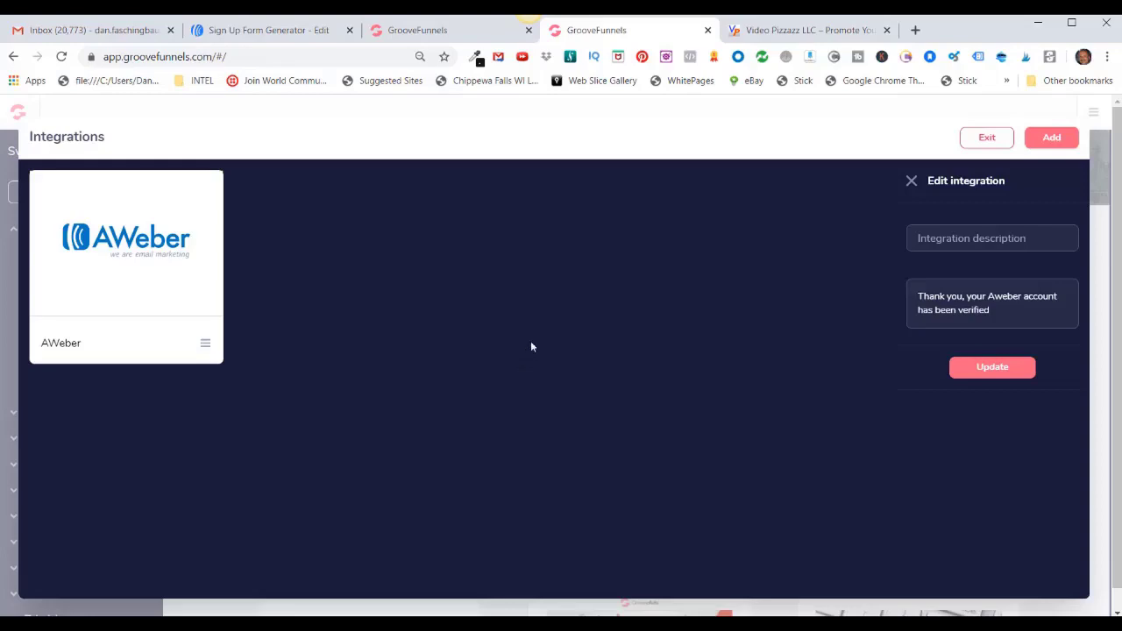
left_click(982, 141)
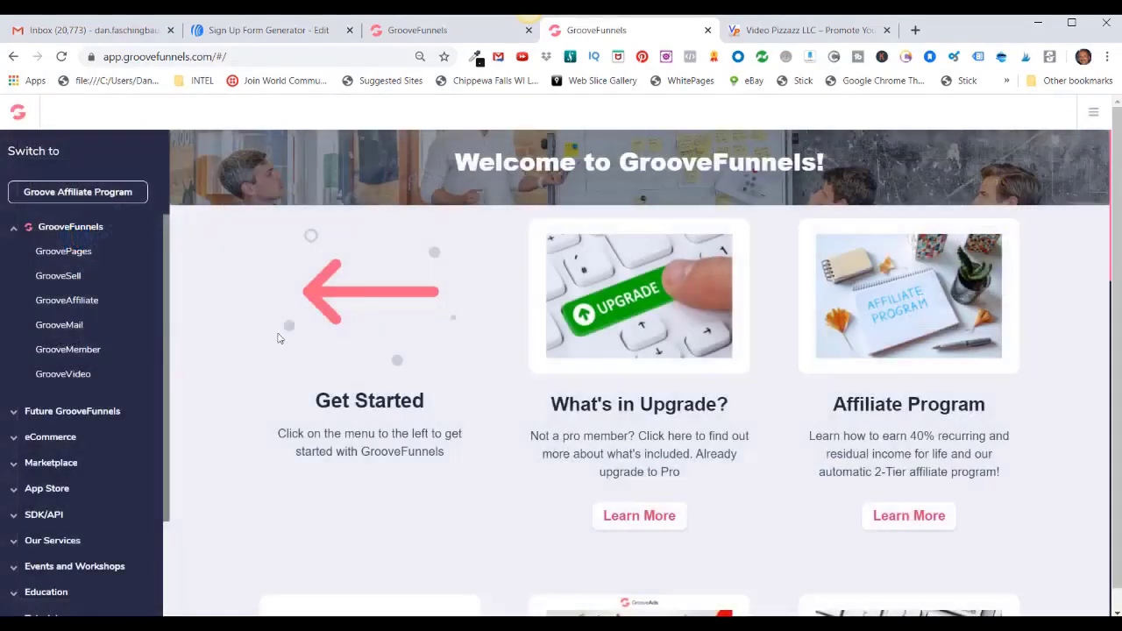
- Start a new GroovePages site from the Blank Template
left_click(75, 253)
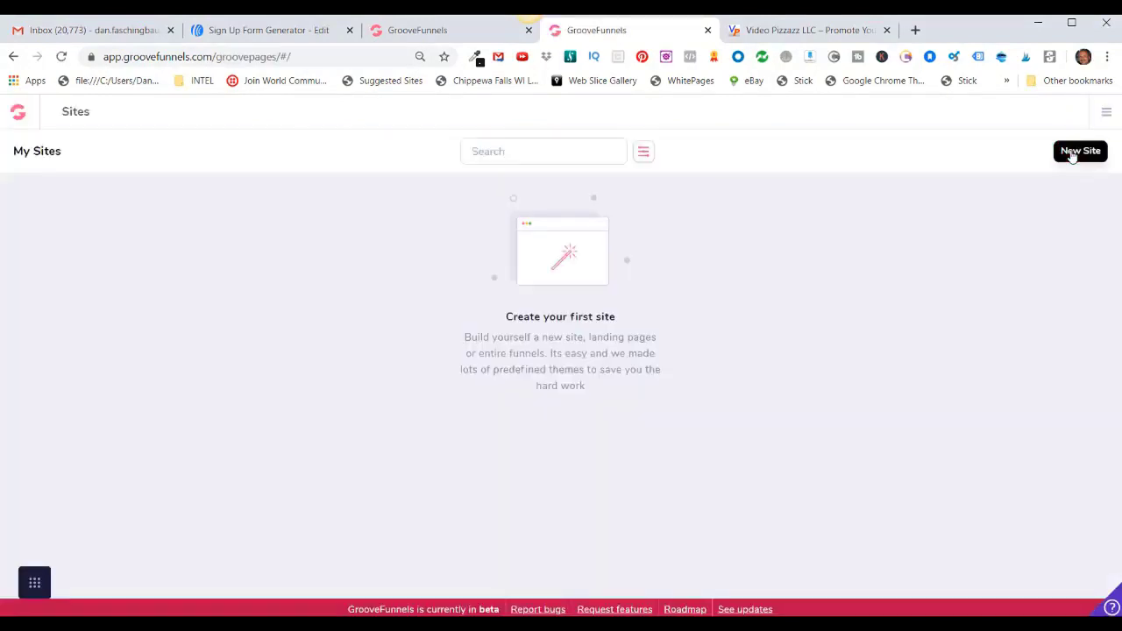
left_click(1074, 150)
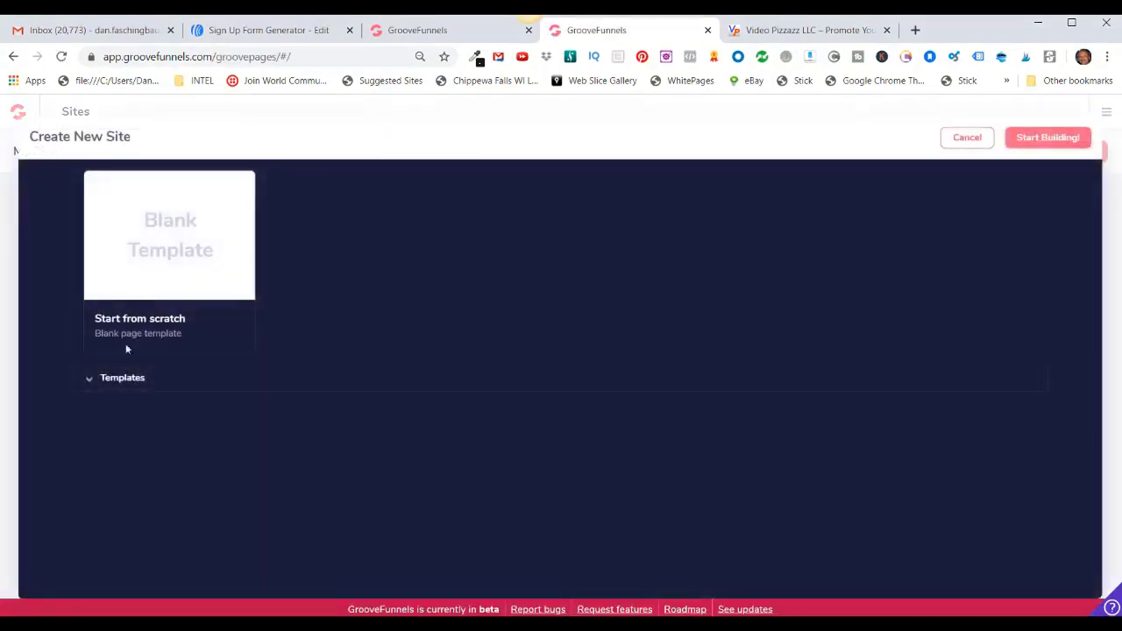
left_click(162, 243)
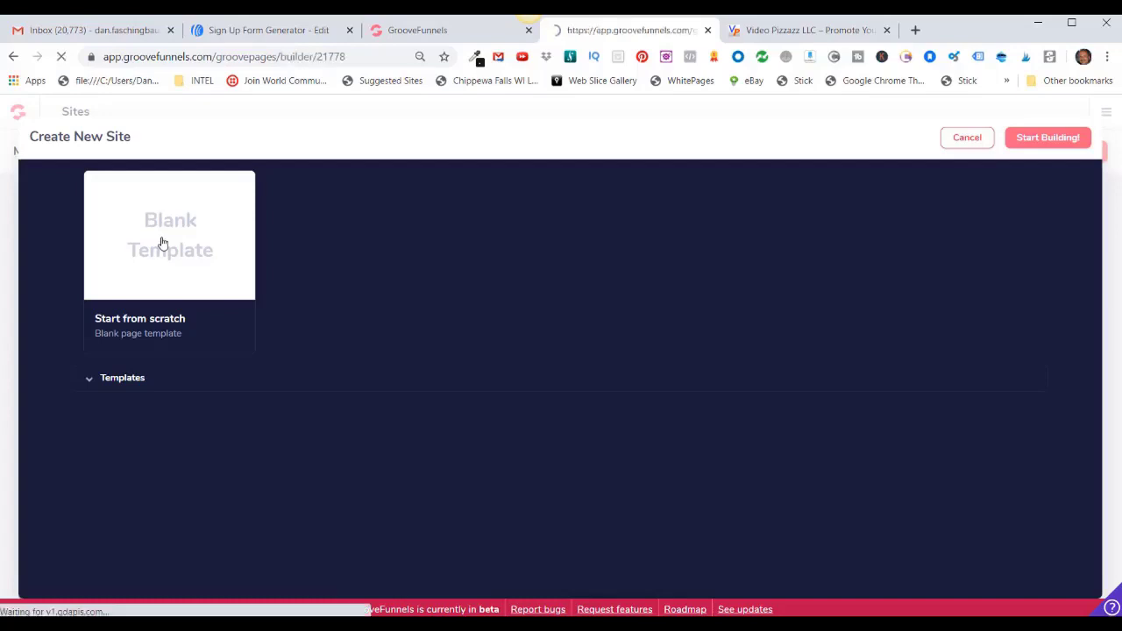
- Place a Wireframes Forms block with Email field and Subscribe button on the Home page, selecting its Email input
left_click(19, 156)
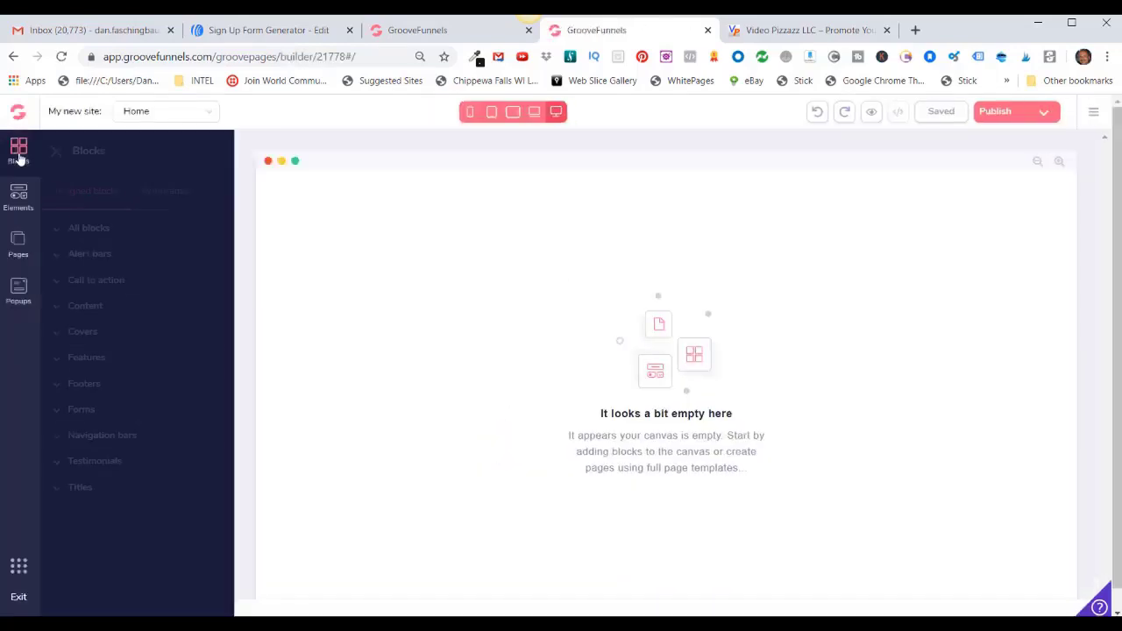
left_click(172, 195)
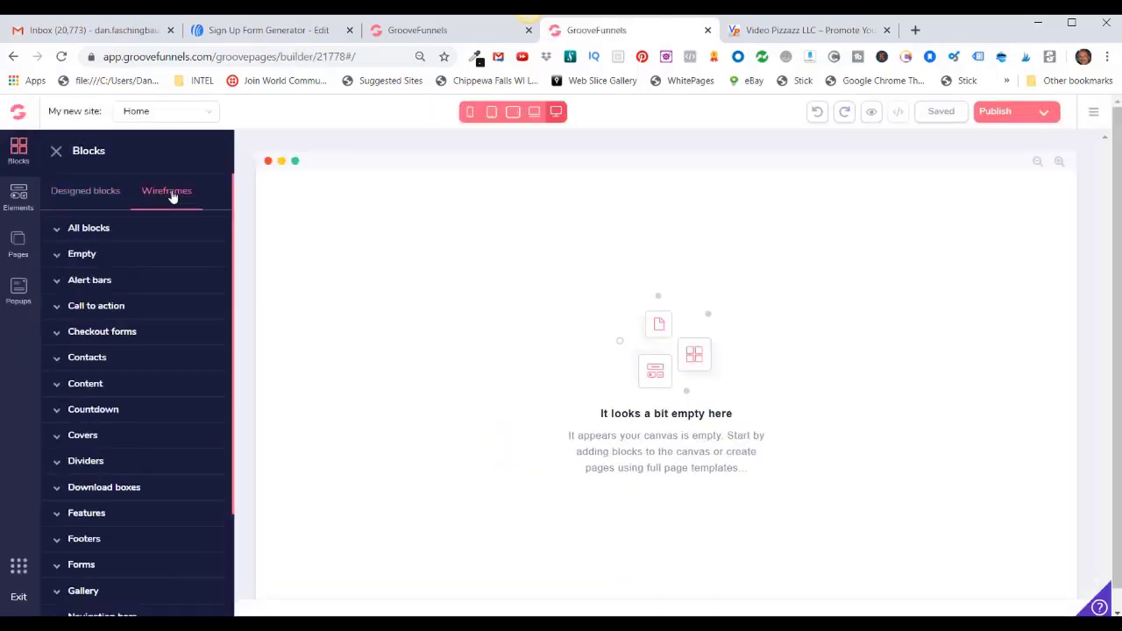
scroll(143, 246, "down", 2)
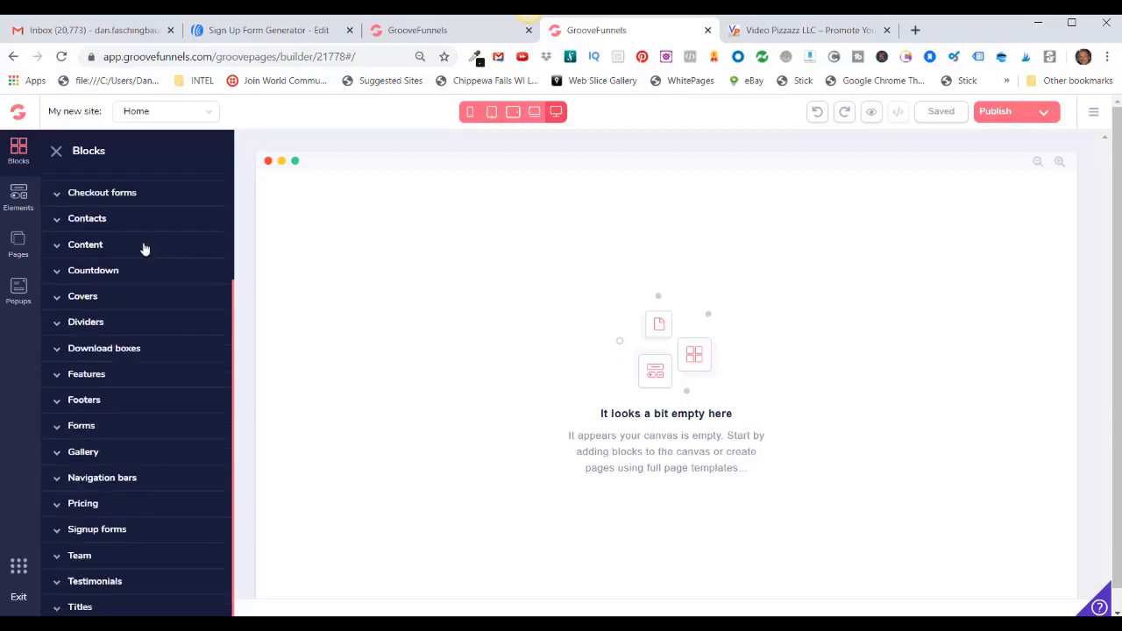
left_click(82, 426)
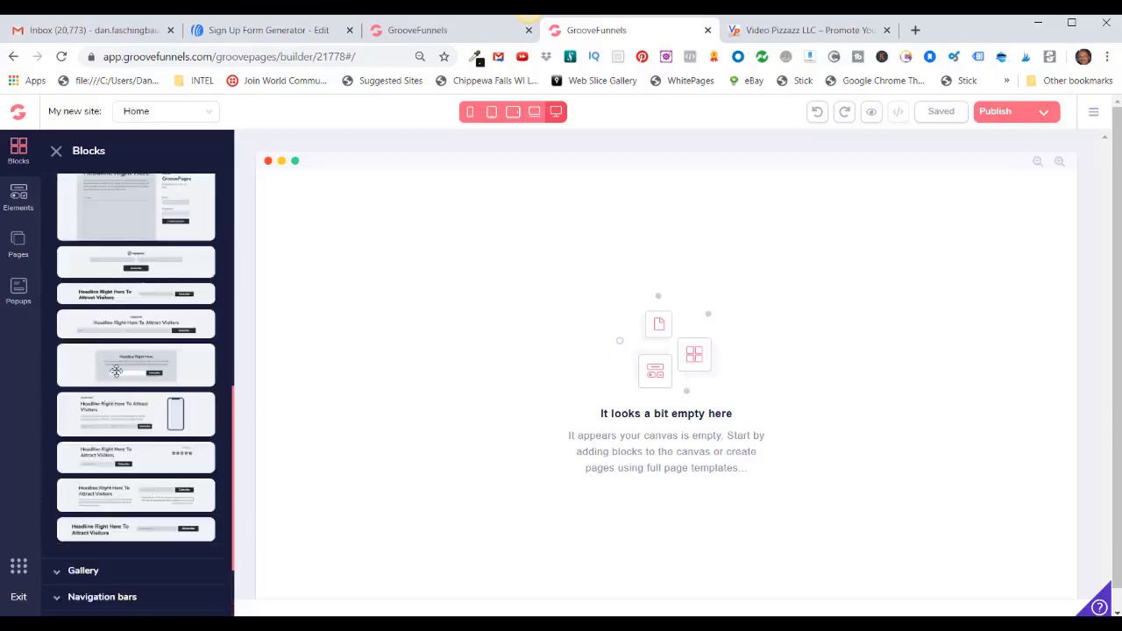
left_click_drag(115, 363, 584, 350)
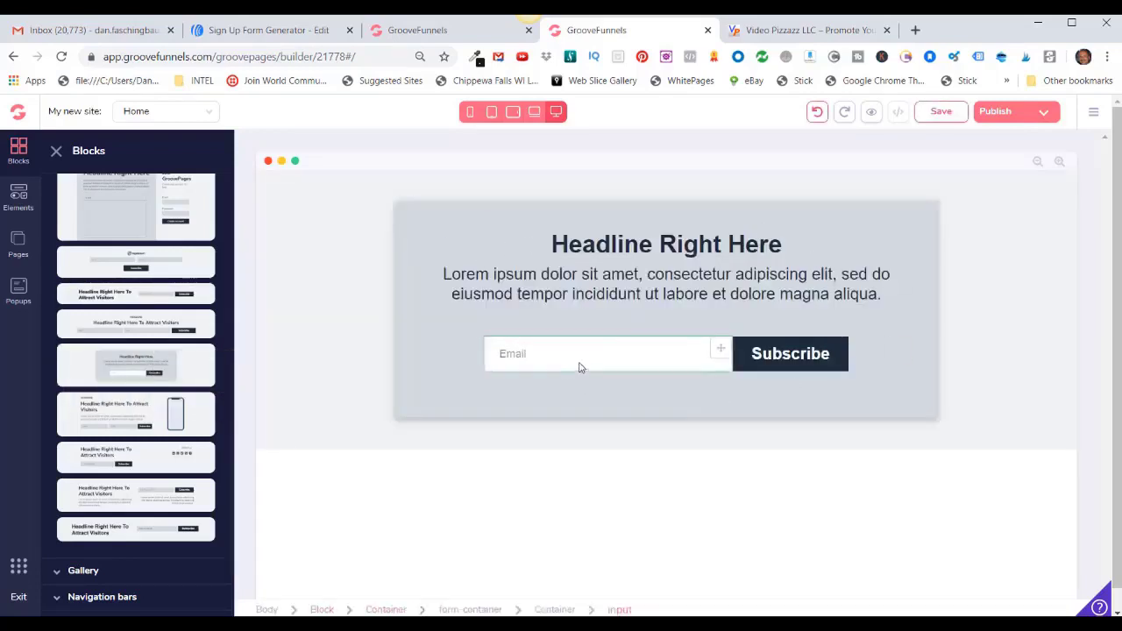
left_click(531, 354)
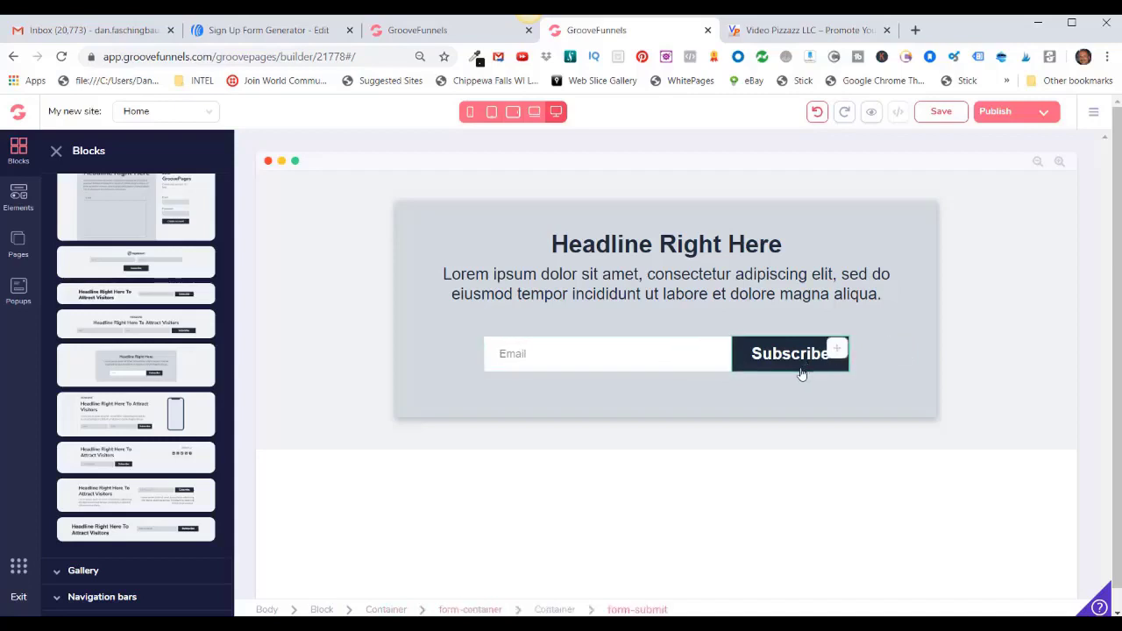
left_click(899, 344)
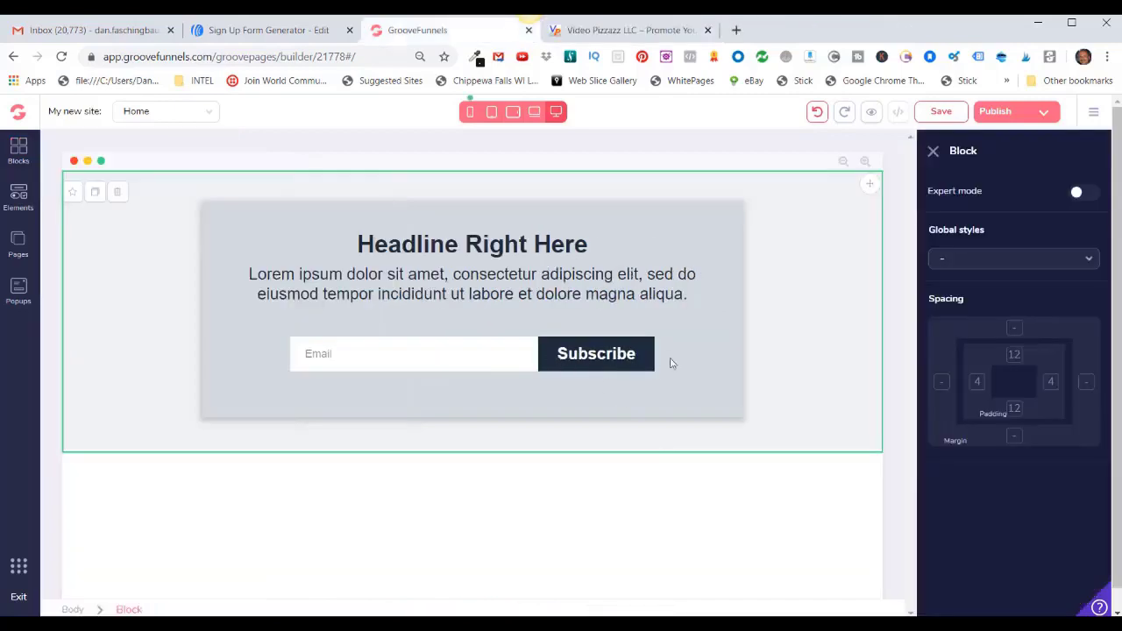
left_click(469, 357)
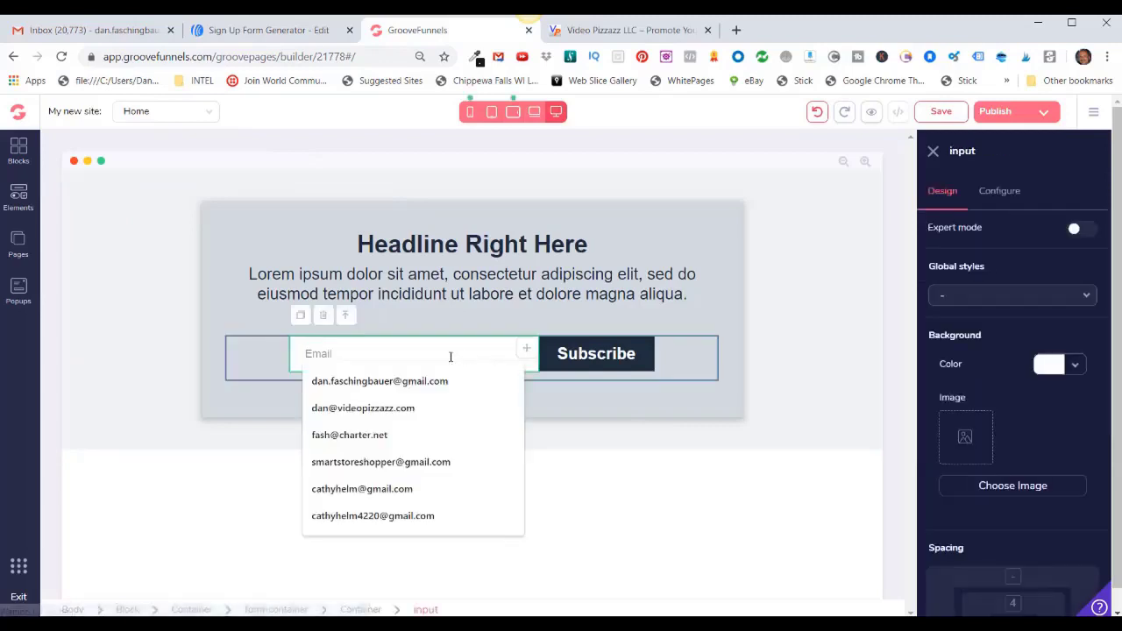